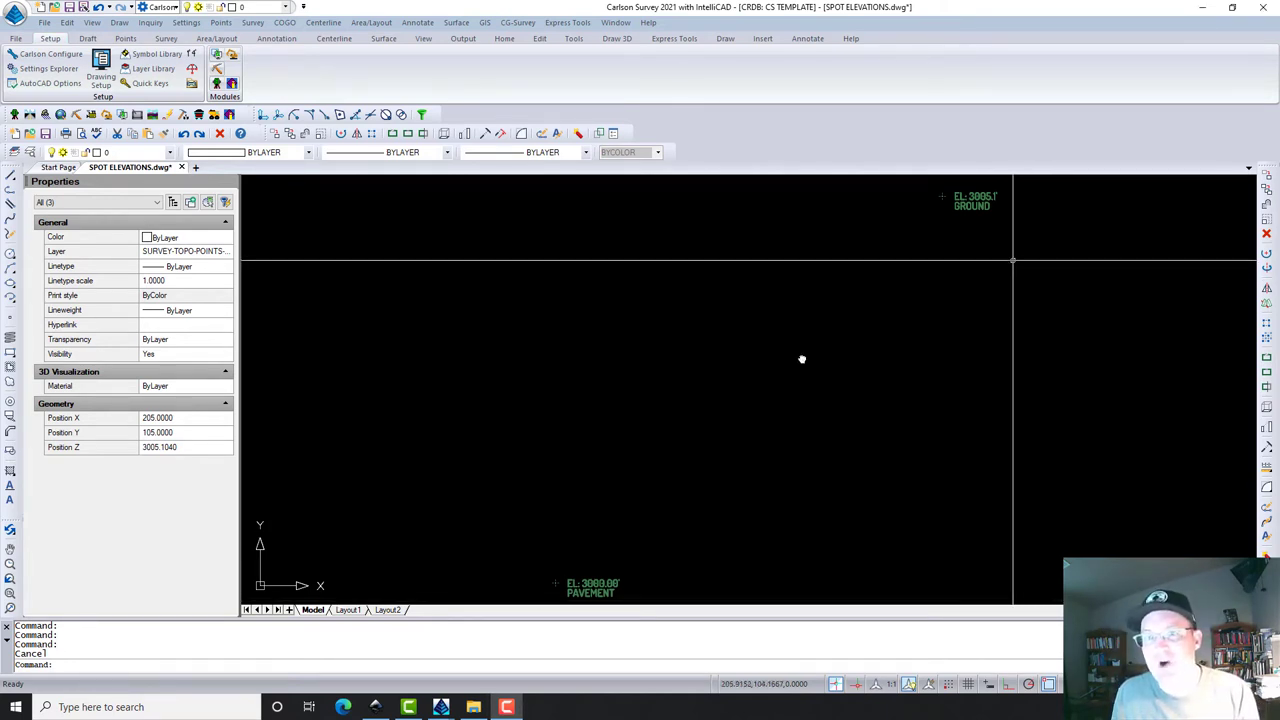
# Step: Run WBLOCK on the three EL: 3005.1' GROUND entities, using the label's insertion point as base point
pyautogui.moveTo(1014, 257); pyautogui.dragTo(634, 377, button='middle')
pyautogui.scroll(4, 634, 377)
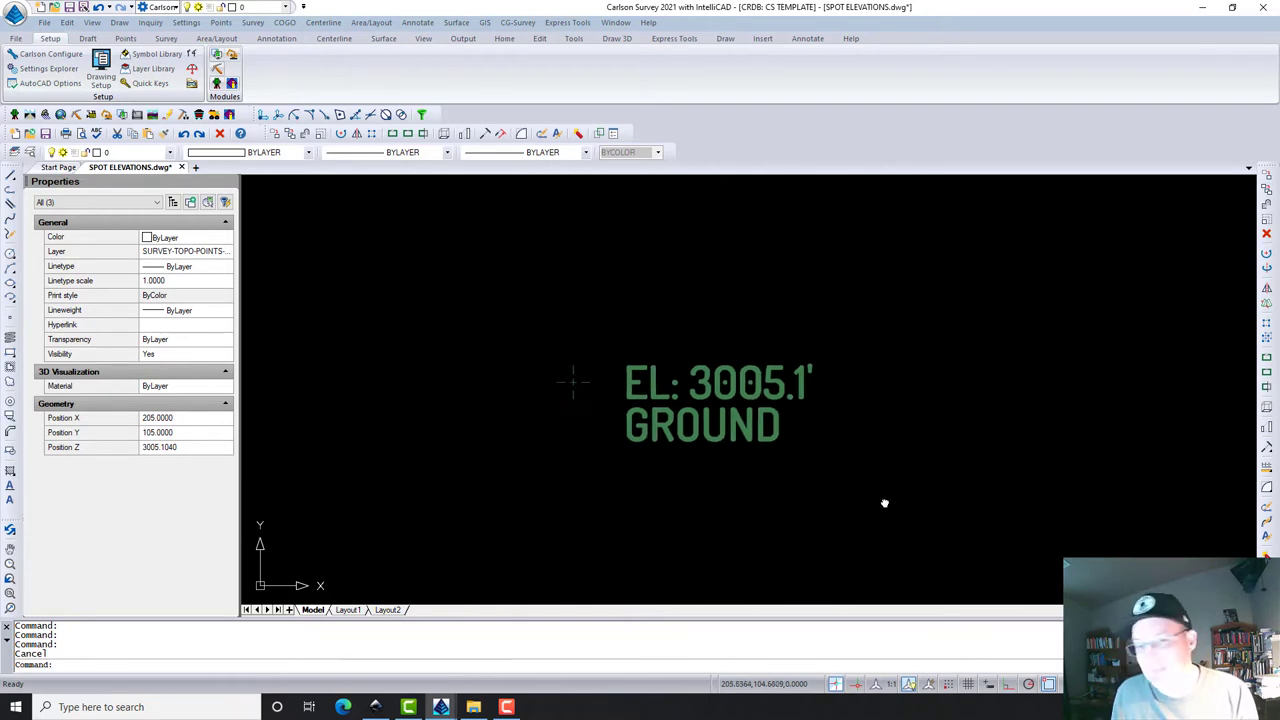
pyautogui.moveTo(848, 498); pyautogui.dragTo(819, 468, button='middle')
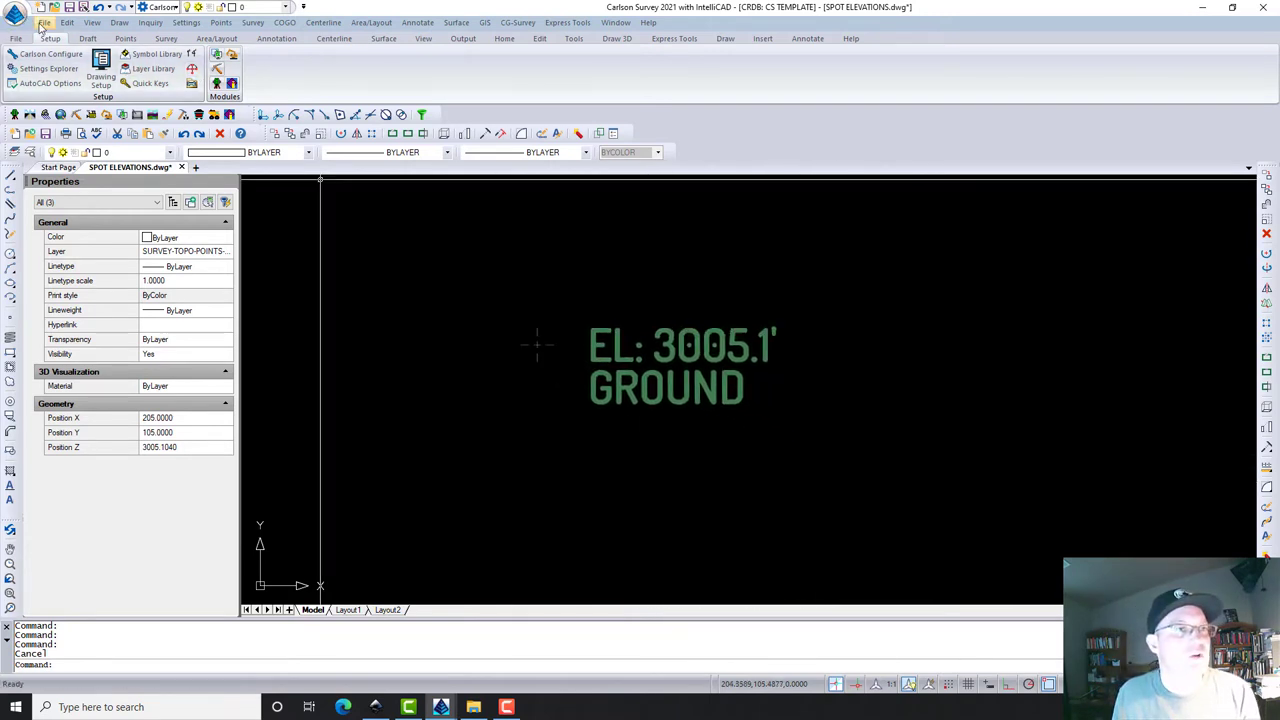
pyautogui.write('wb')
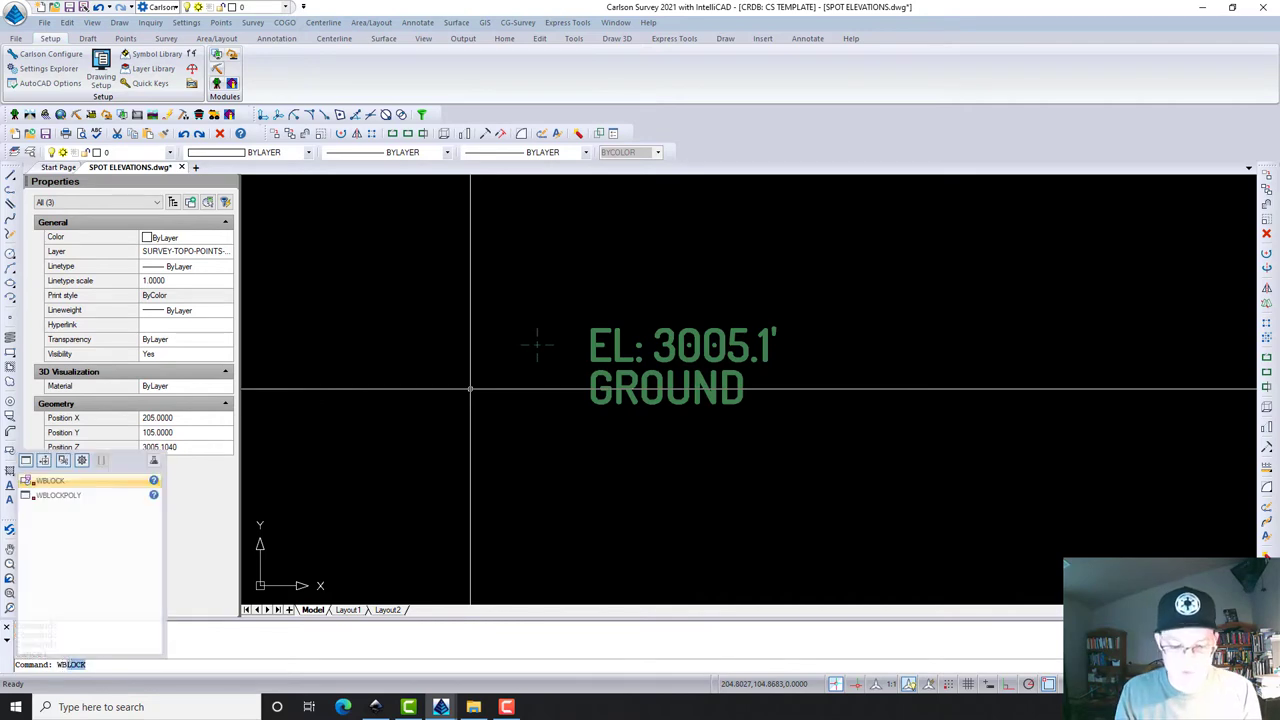
pyautogui.press('Return')
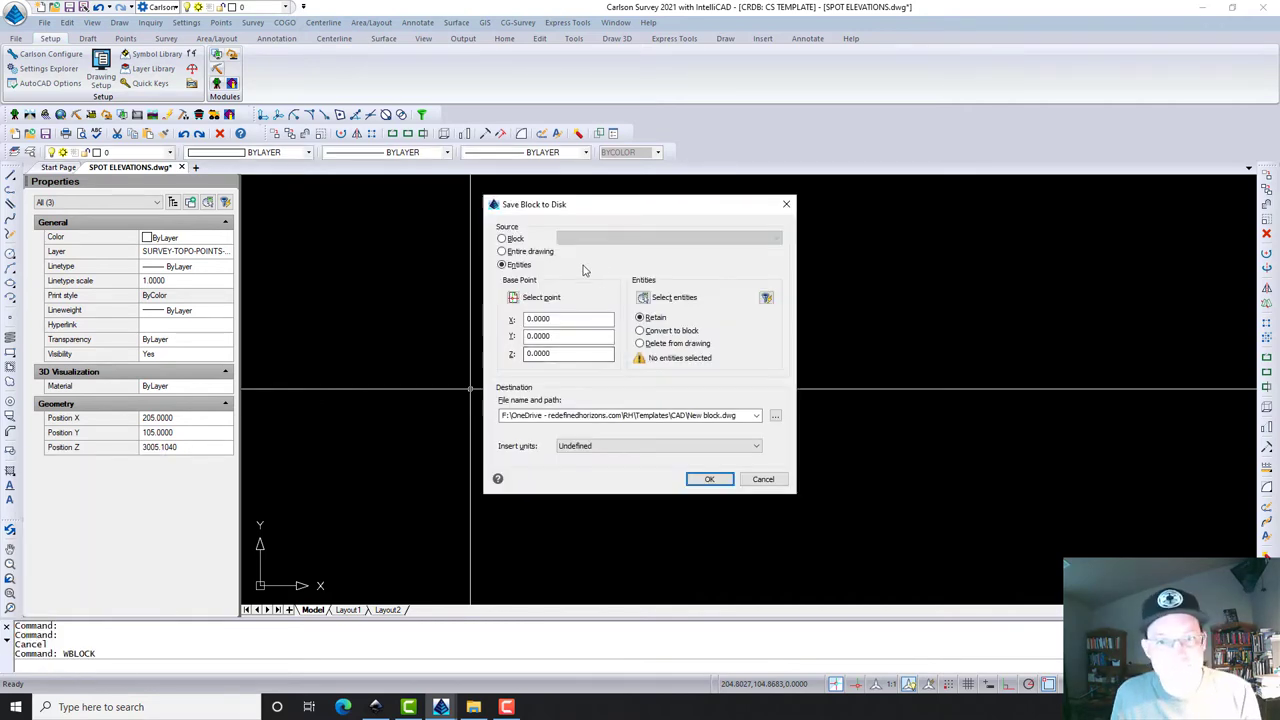
pyautogui.click(652, 300)
pyautogui.click(877, 514)
pyautogui.click(600, 286)
pyautogui.press('Return')
pyautogui.click(540, 297)
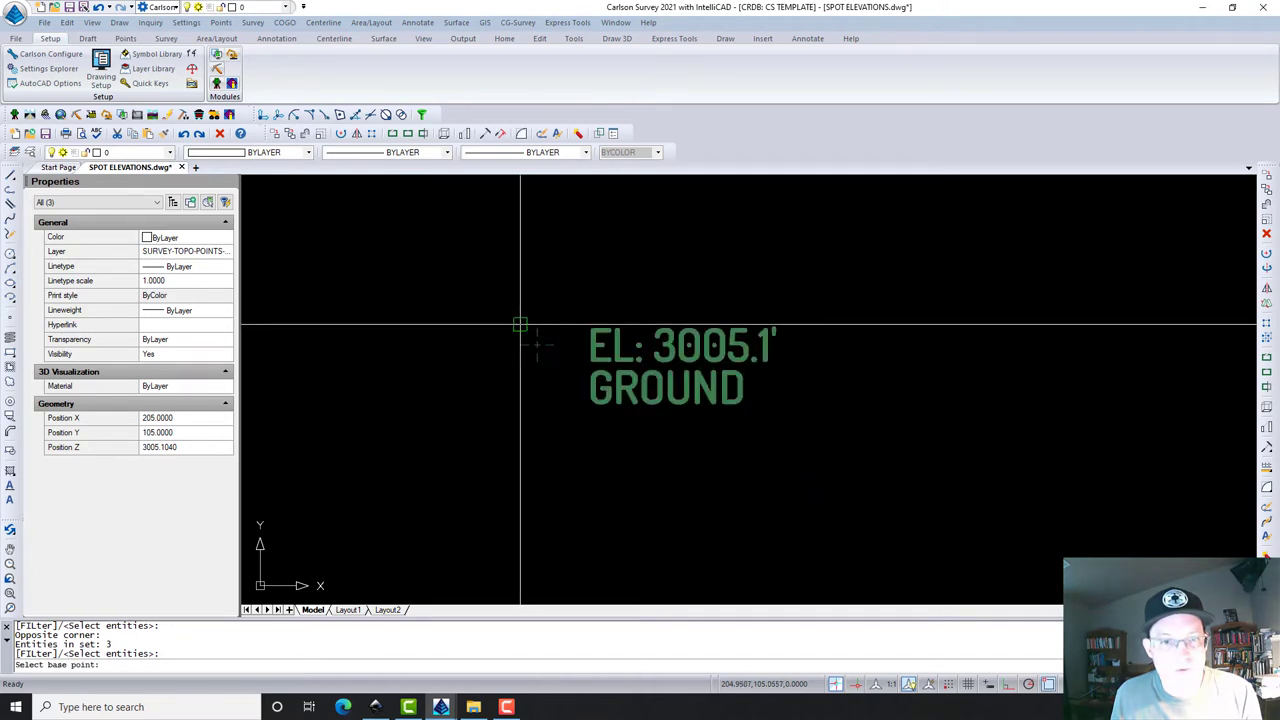
pyautogui.click(537, 344)
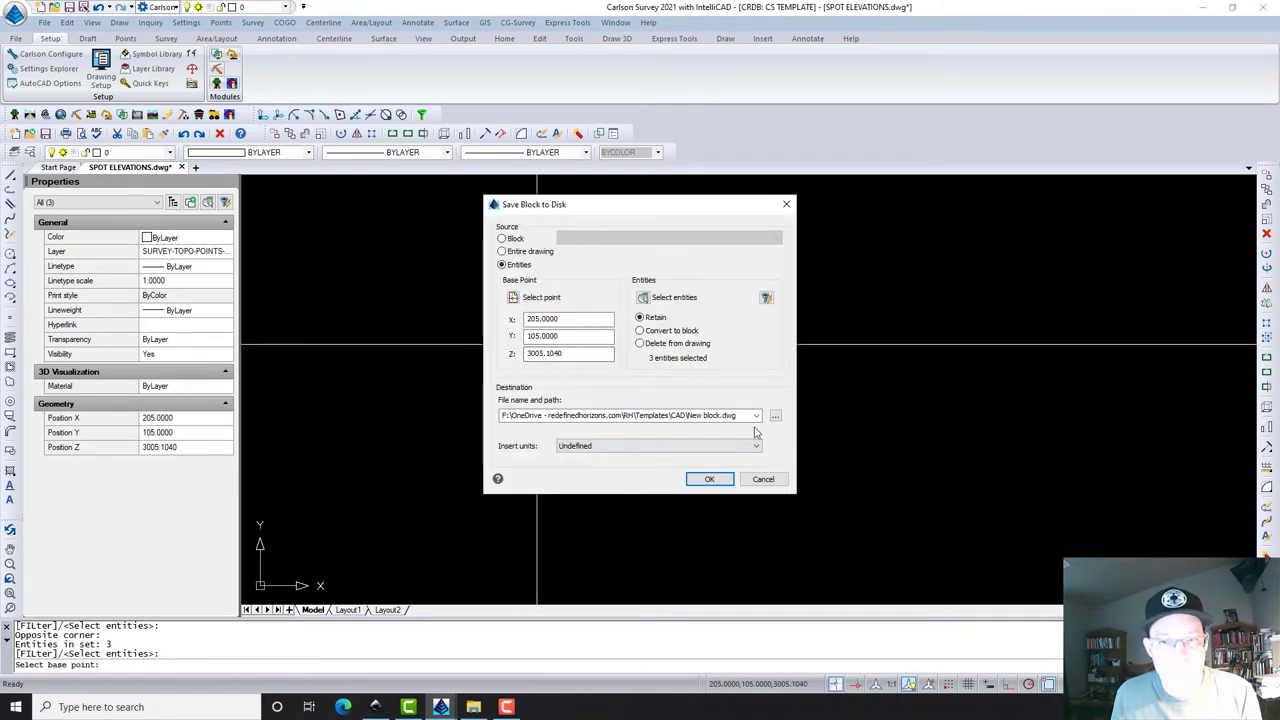
# Step: Save the block file as SPOT ELEVATION MANUAL.dwg in the Blocks folder
pyautogui.click(775, 417)
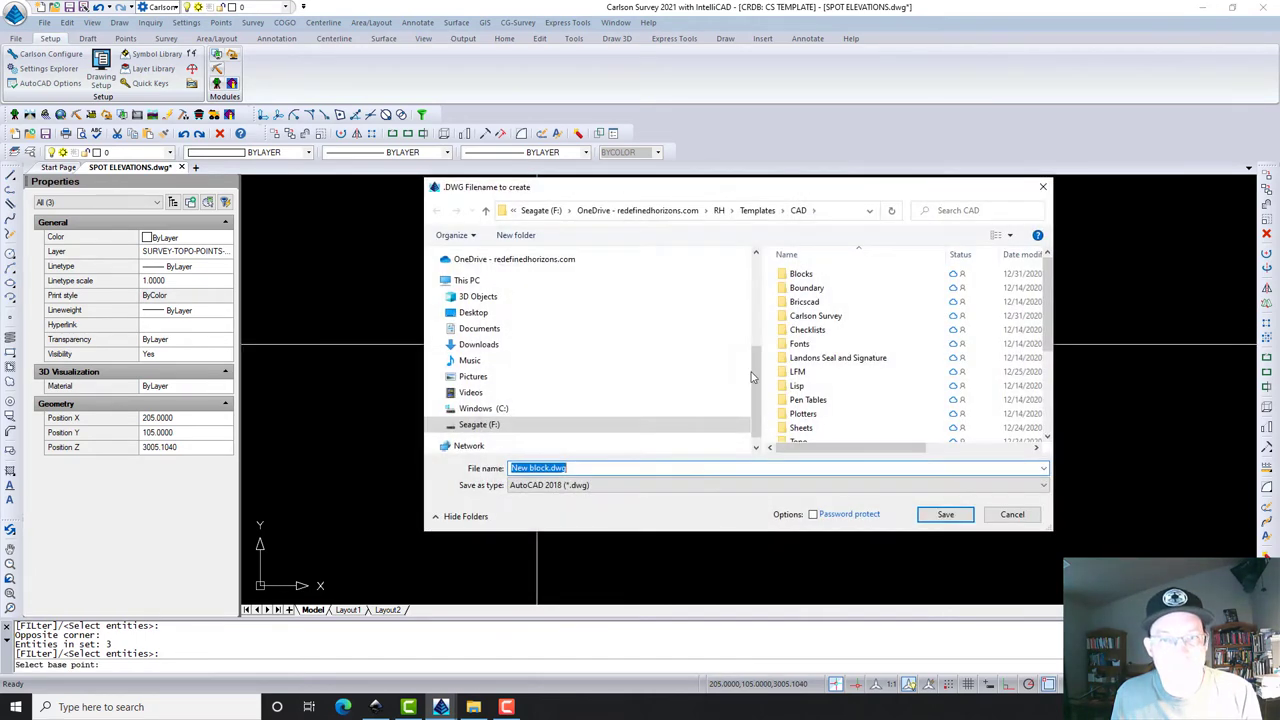
pyautogui.click(801, 277)
pyautogui.doubleClick(801, 275)
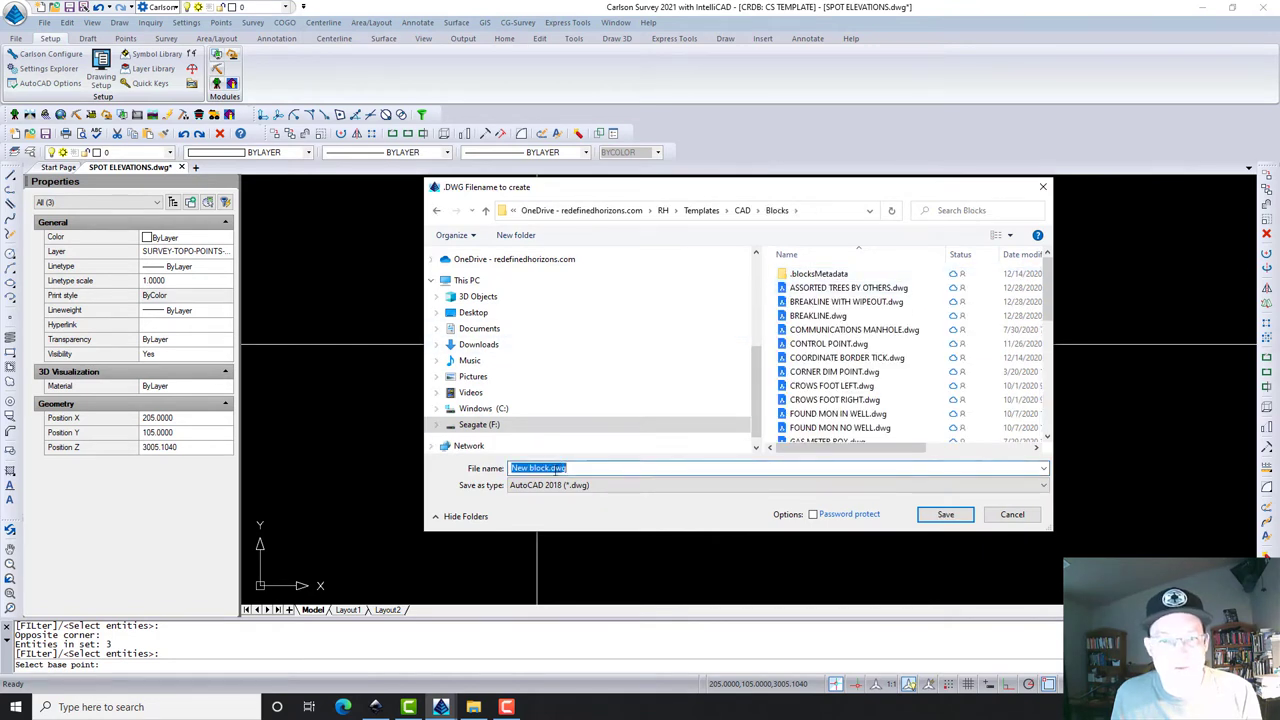
pyautogui.moveTo(548, 466); pyautogui.dragTo(430, 462)
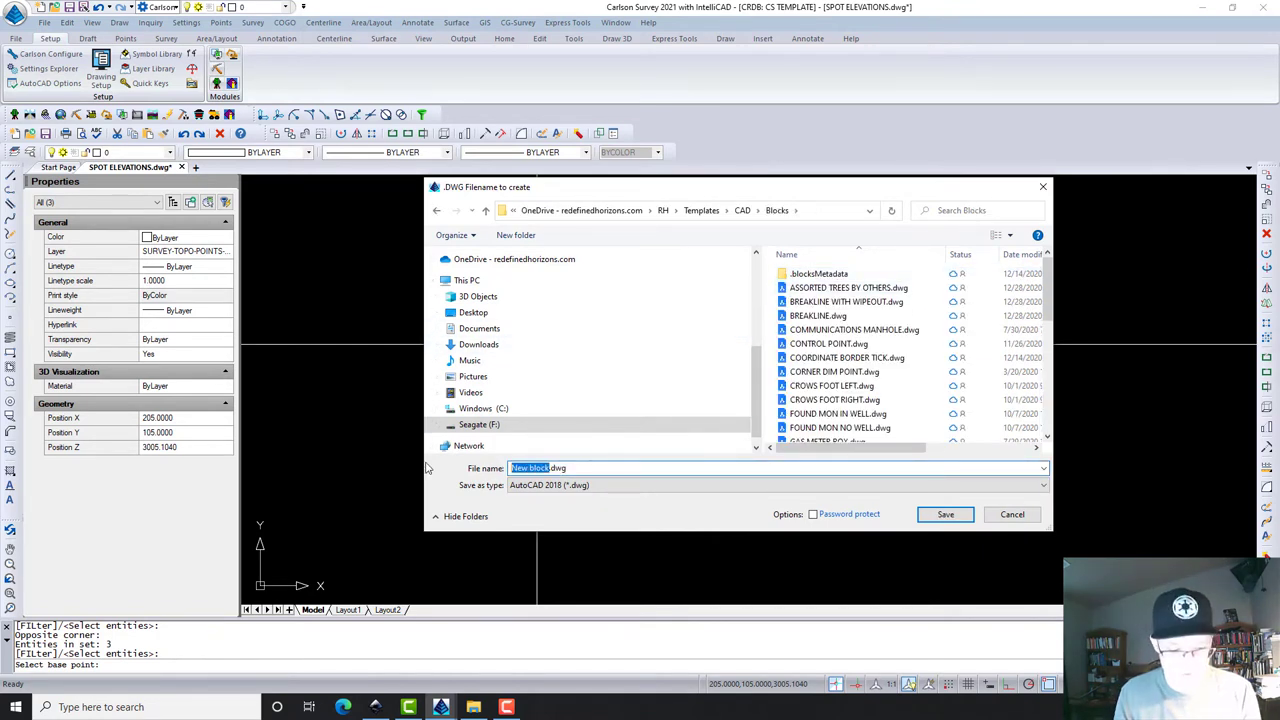
pyautogui.write('SPOT ELEVATION MANUAL')
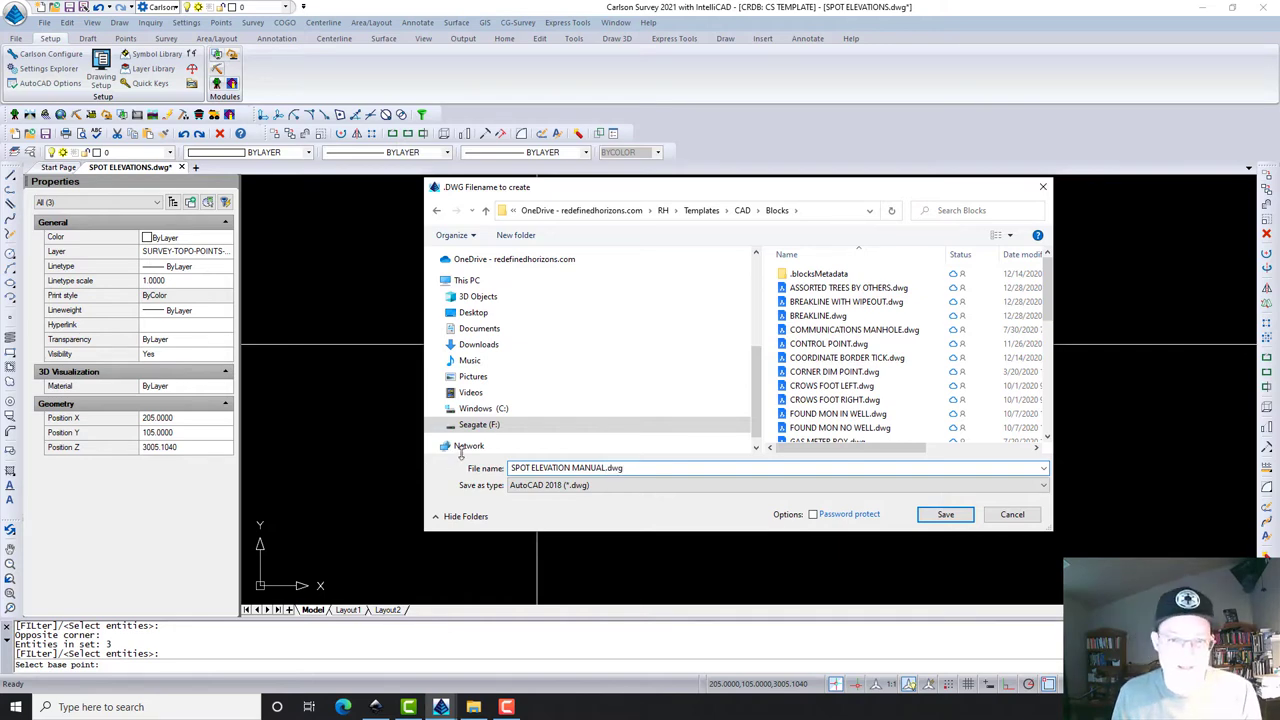
pyautogui.click(944, 514)
pyautogui.click(718, 482)
# Step: Window-select both elevation labels, then clear the selection and zoom to full extents
pyautogui.scroll(-3, 850, 379)
pyautogui.scroll(1, 912, 204)
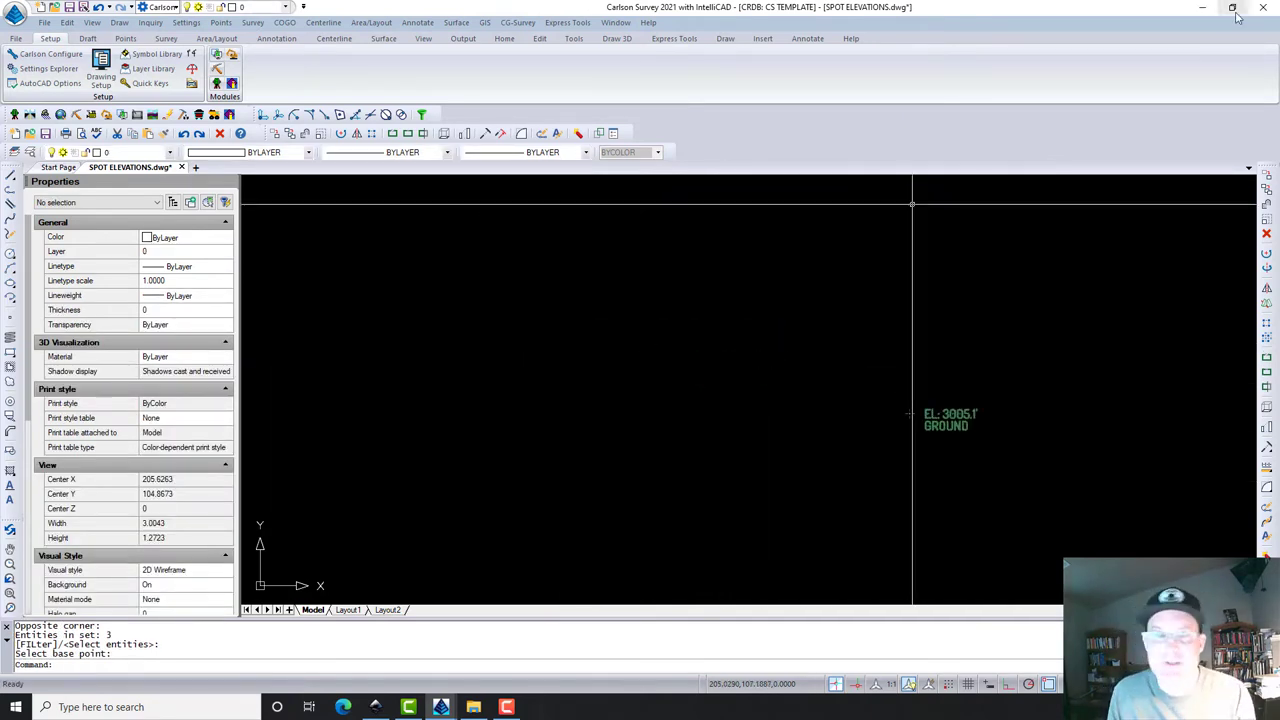
pyautogui.scroll(-3, 627, 395)
pyautogui.moveTo(589, 457); pyautogui.dragTo(647, 335, button='middle')
pyautogui.scroll(-2, 646, 340)
pyautogui.click(495, 263)
pyautogui.click(880, 523)
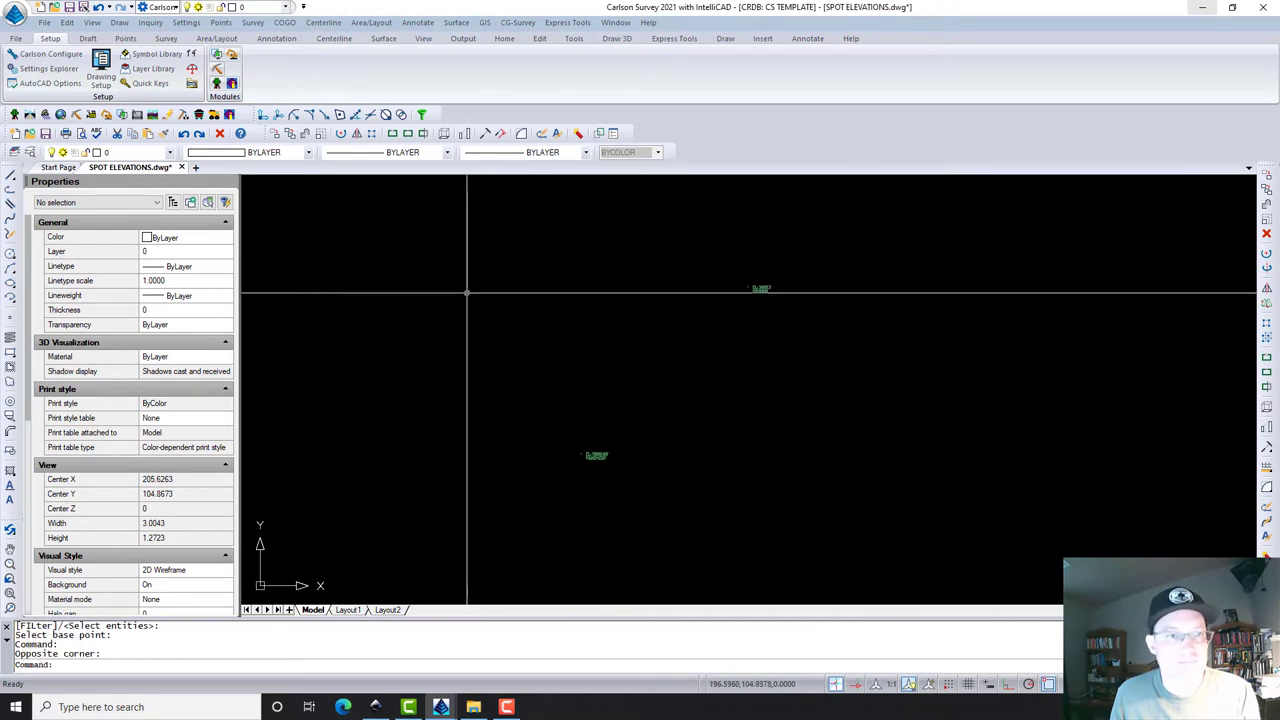
pyautogui.click(457, 227)
pyautogui.click(910, 530)
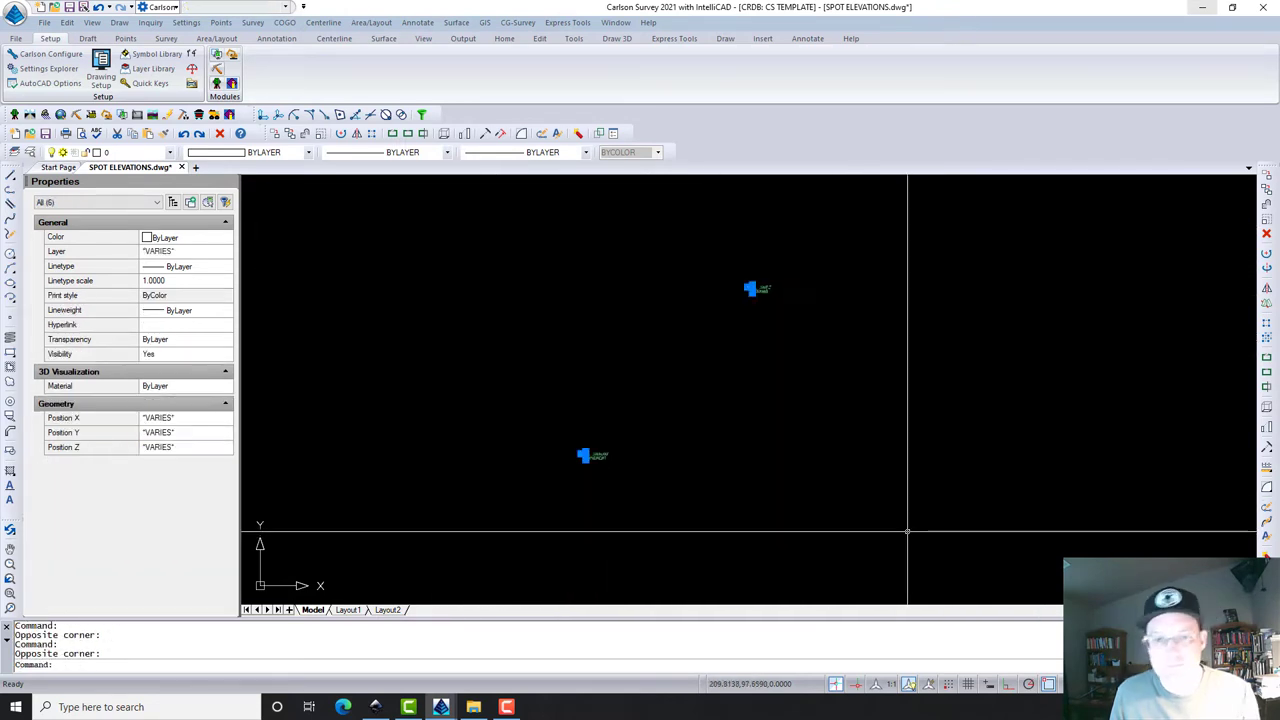
pyautogui.press('Escape')
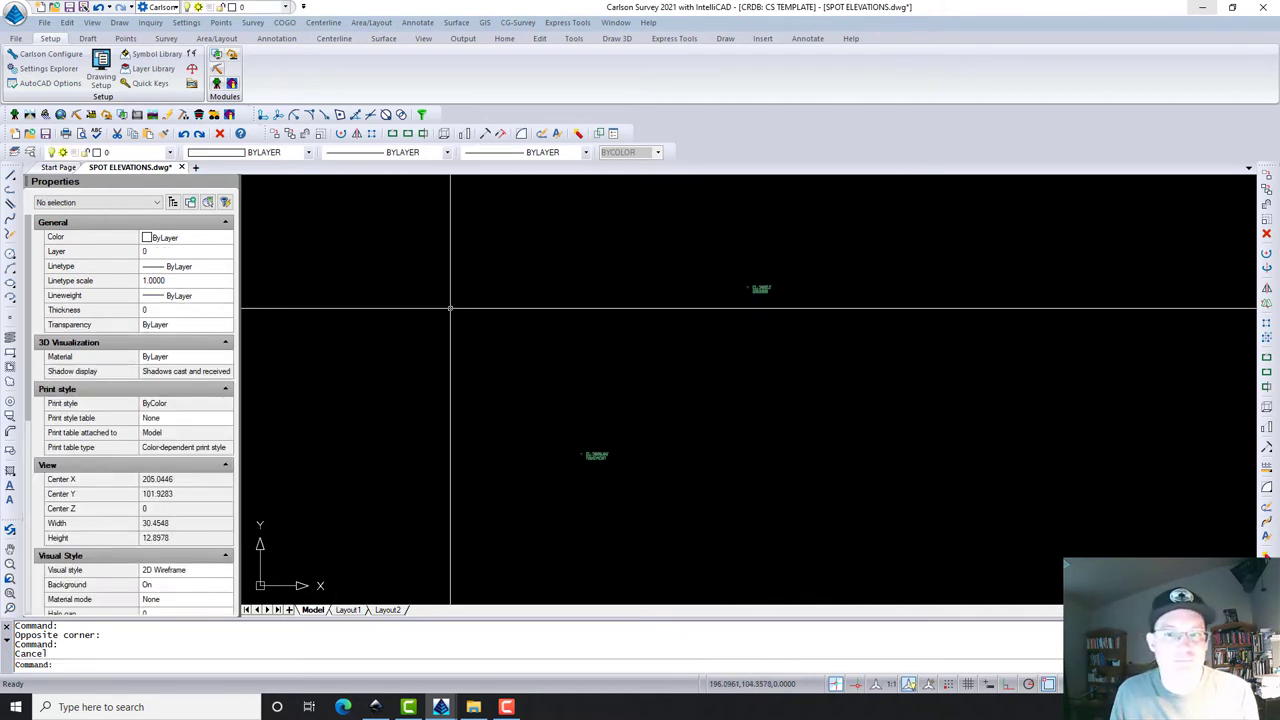
pyautogui.middleClick(449, 223)
pyautogui.middleClick(449, 223)
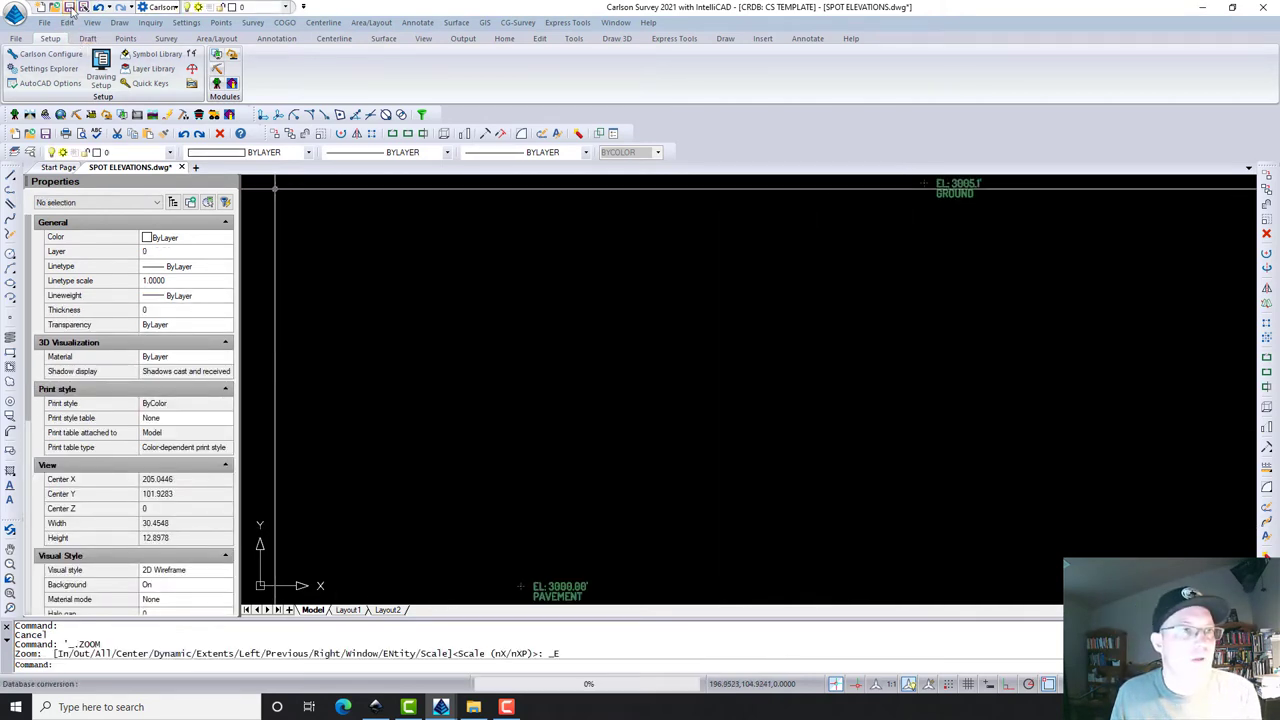
# Step: Close Carlson Survey and start BricsCAD V21 in a 2D Drafting session
pyautogui.click(1263, 7)
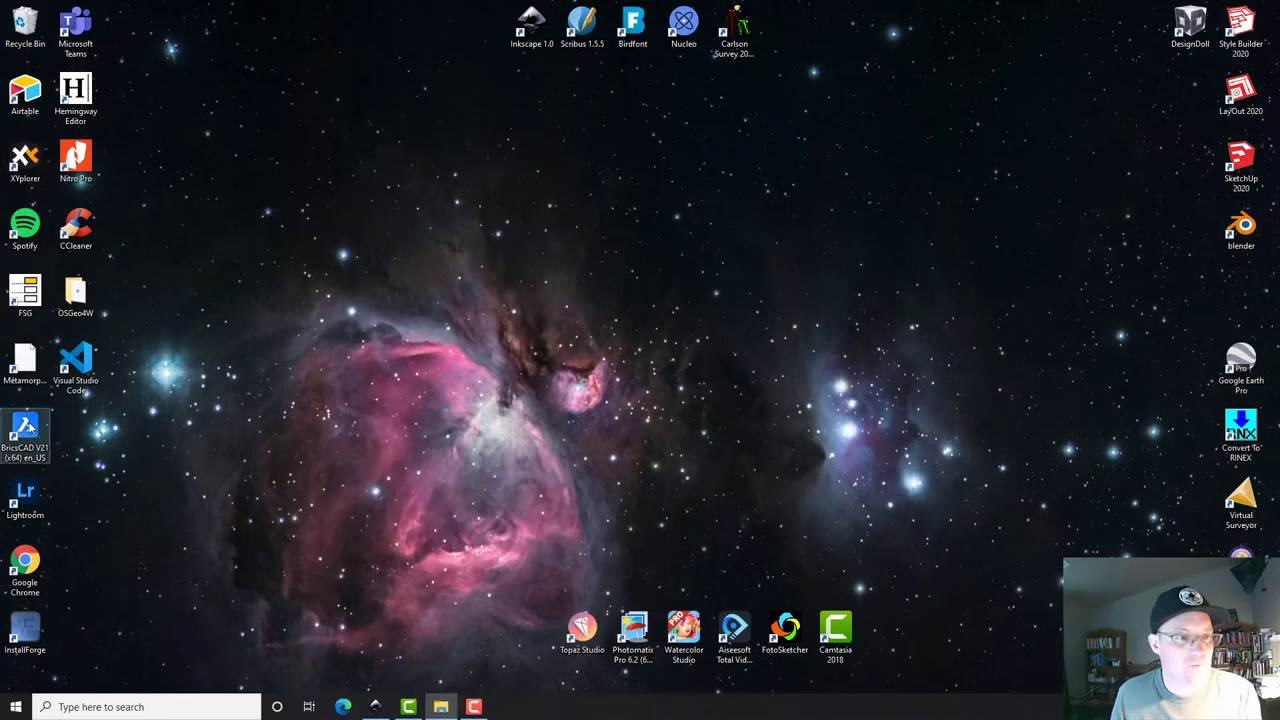
pyautogui.click(27, 428)
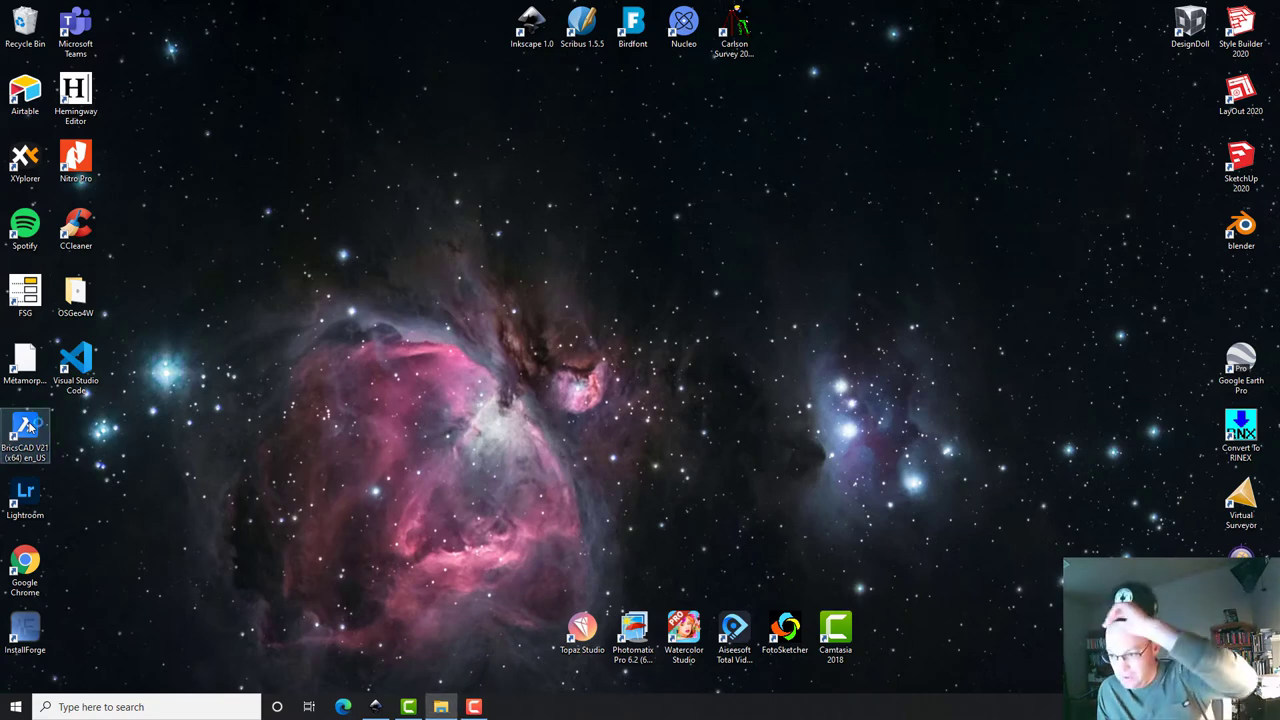
pyautogui.doubleClick(27, 428)
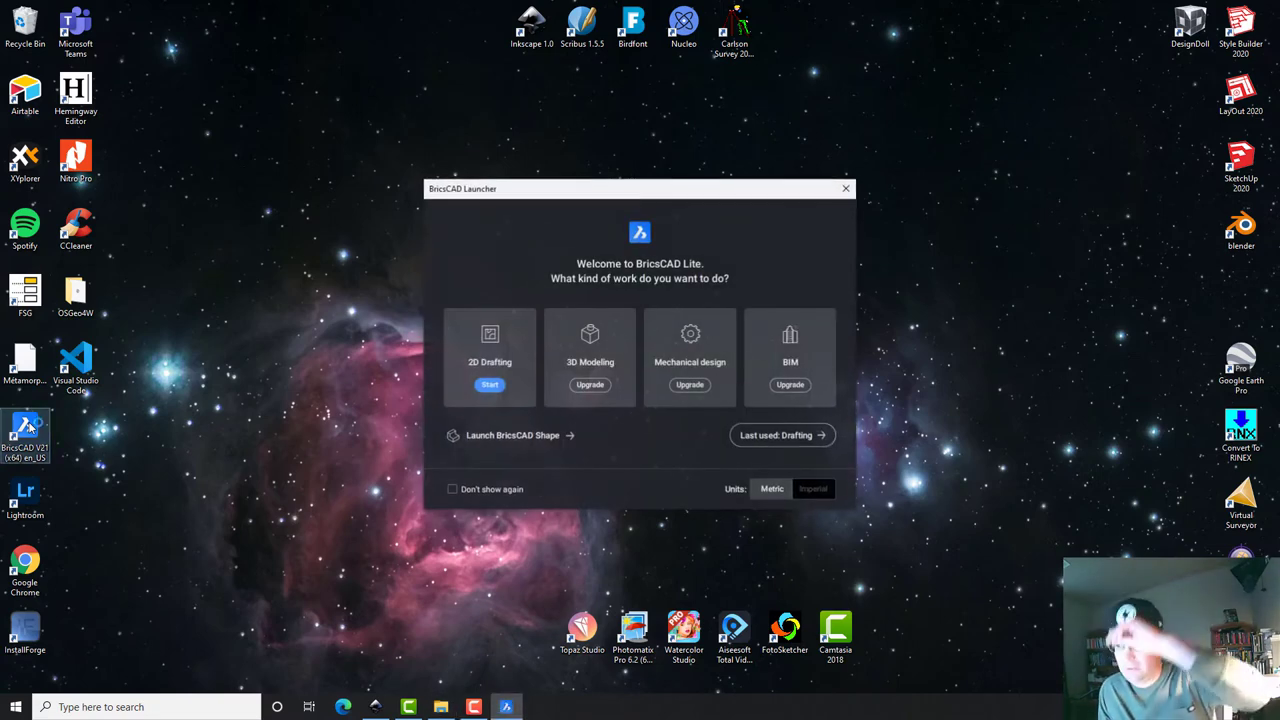
pyautogui.click(508, 356)
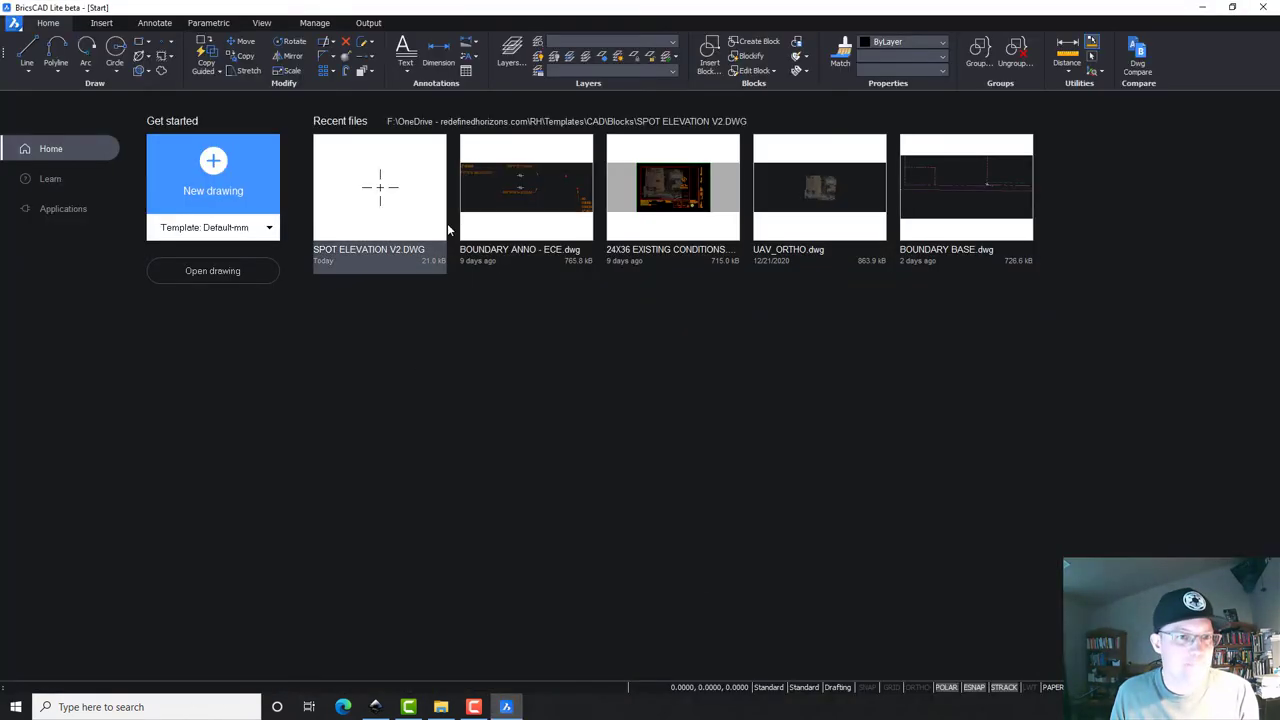
# Step: Delete SPOT ELEVATION V2.DWG from the Blocks folder and open SPOT ELEVATION MANUAL.dwg
pyautogui.click(233, 271)
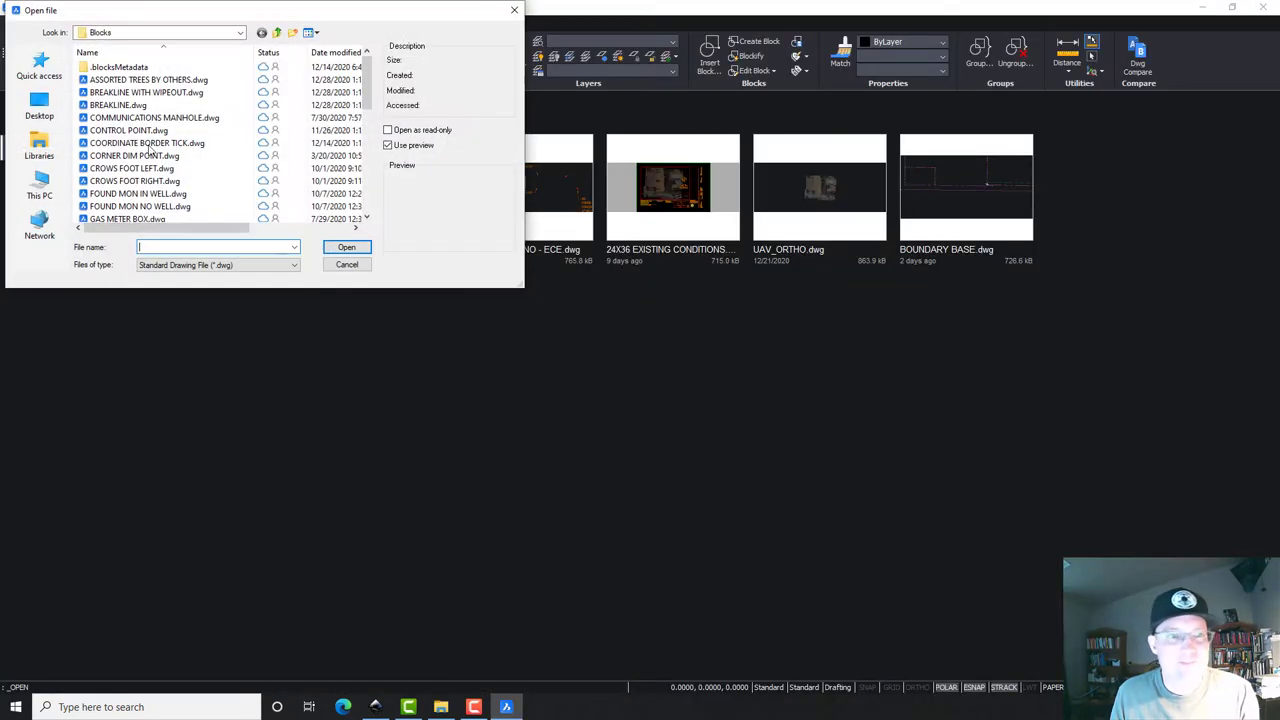
pyautogui.scroll(-5, 167, 148)
pyautogui.scroll(-2, 167, 148)
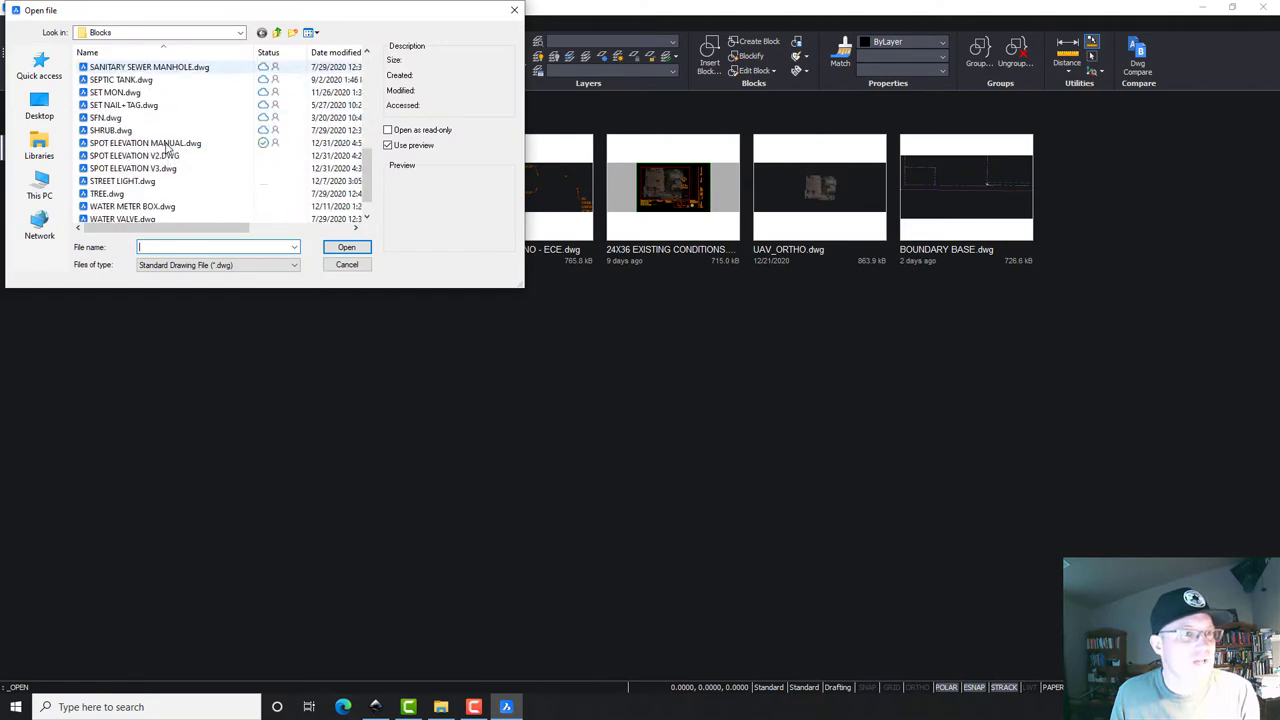
pyautogui.click(160, 143)
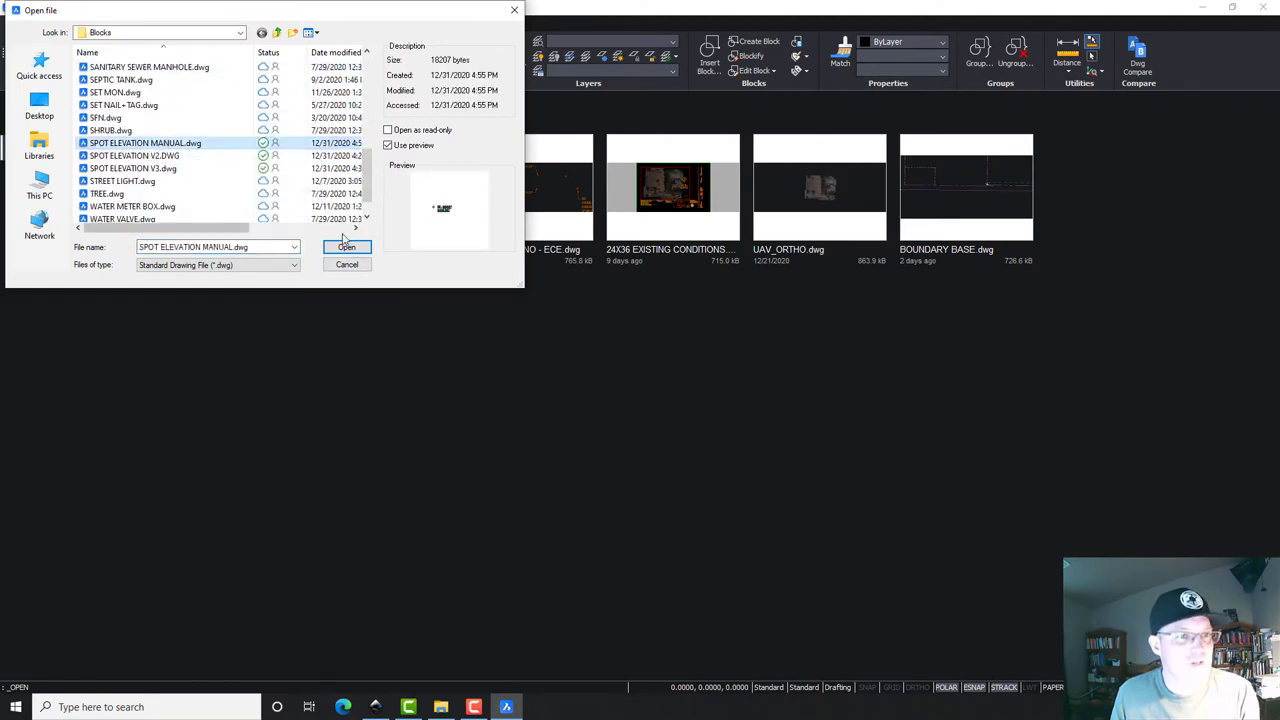
pyautogui.click(160, 168)
pyautogui.click(165, 156)
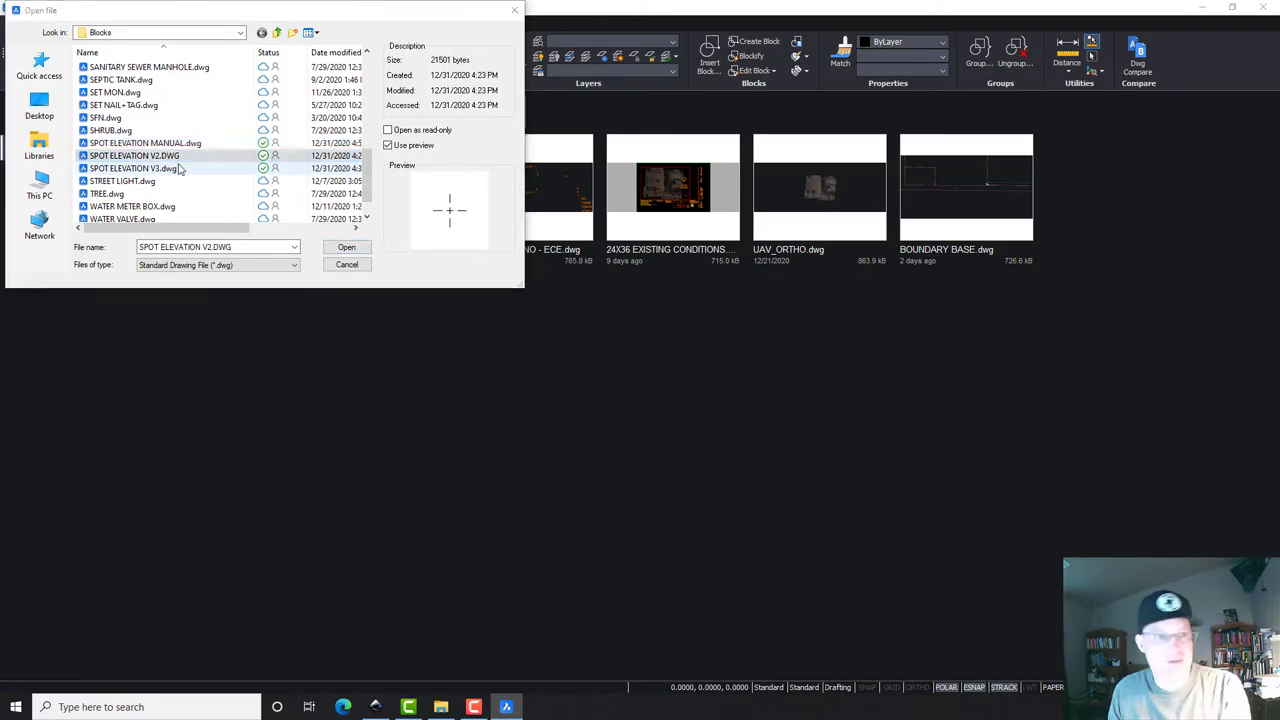
pyautogui.press('Delete')
pyautogui.click(184, 145)
pyautogui.click(344, 248)
# Step: Explode the label block with X into its ELEV2 and DESC2 attribute tags
pyautogui.scroll(-6, 397, 322)
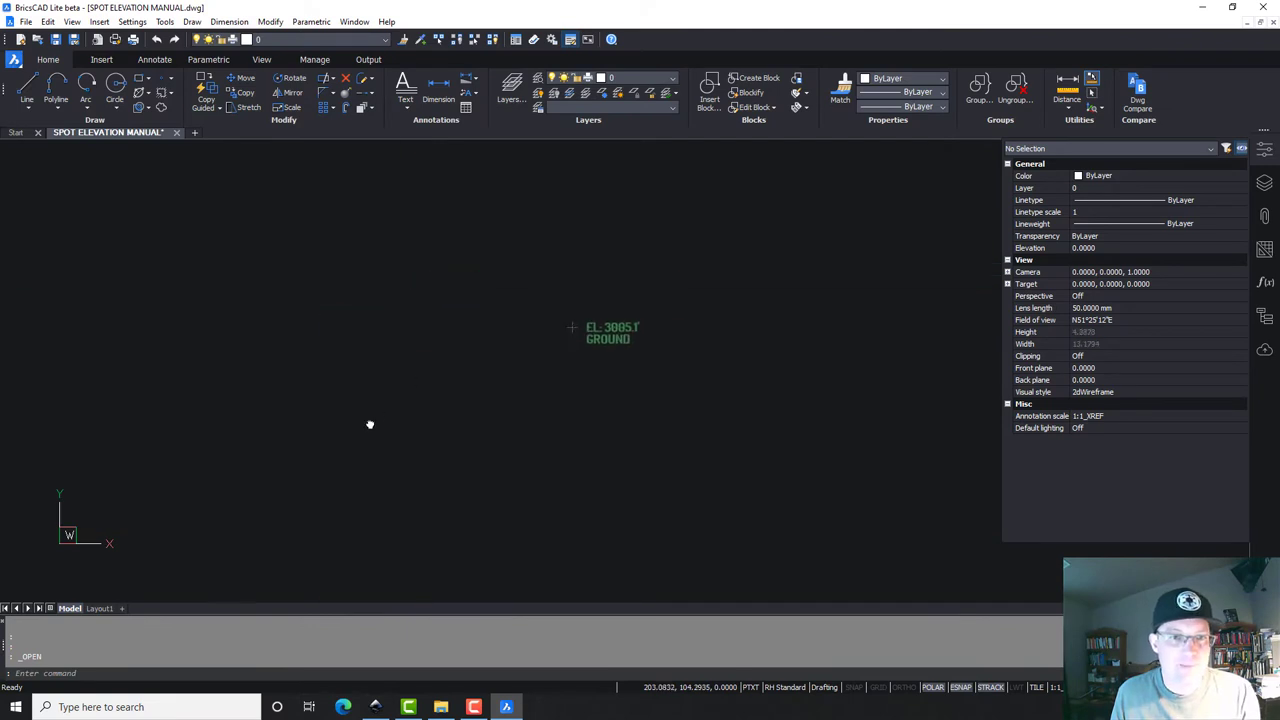
pyautogui.moveTo(540, 395); pyautogui.dragTo(525, 407, button='middle')
pyautogui.scroll(10, 555, 370)
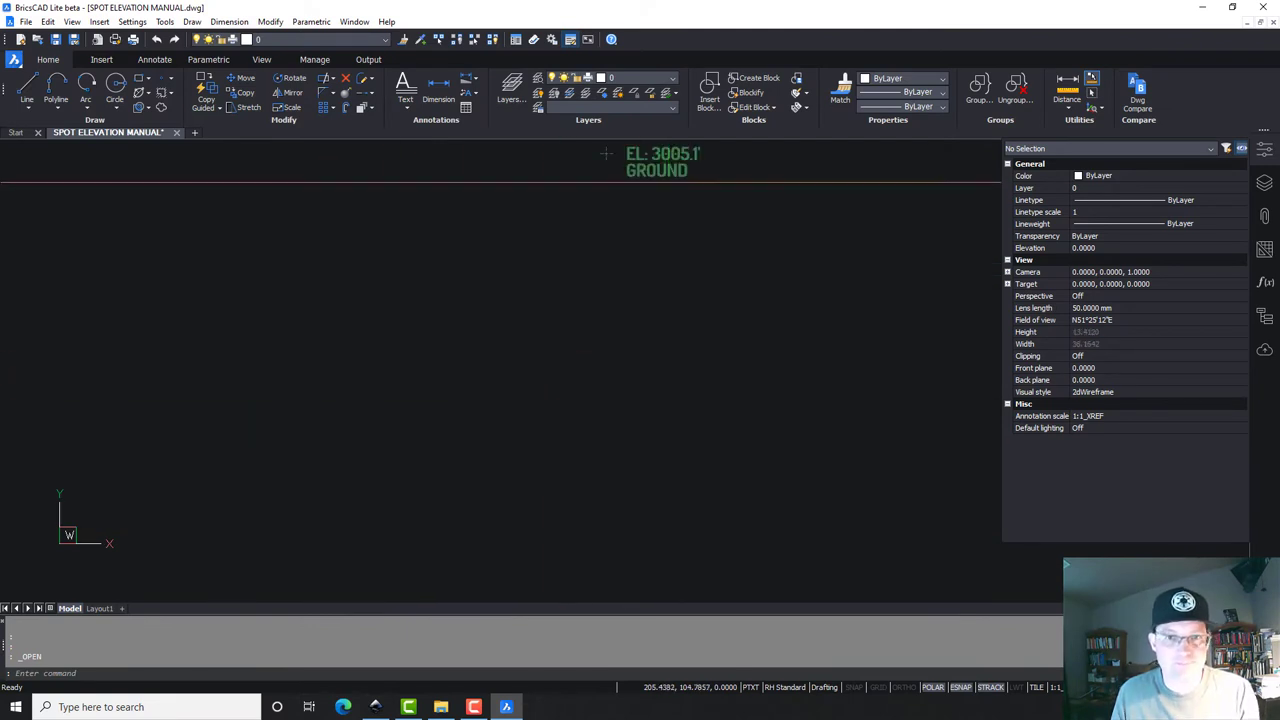
pyautogui.scroll(2, 433, 288)
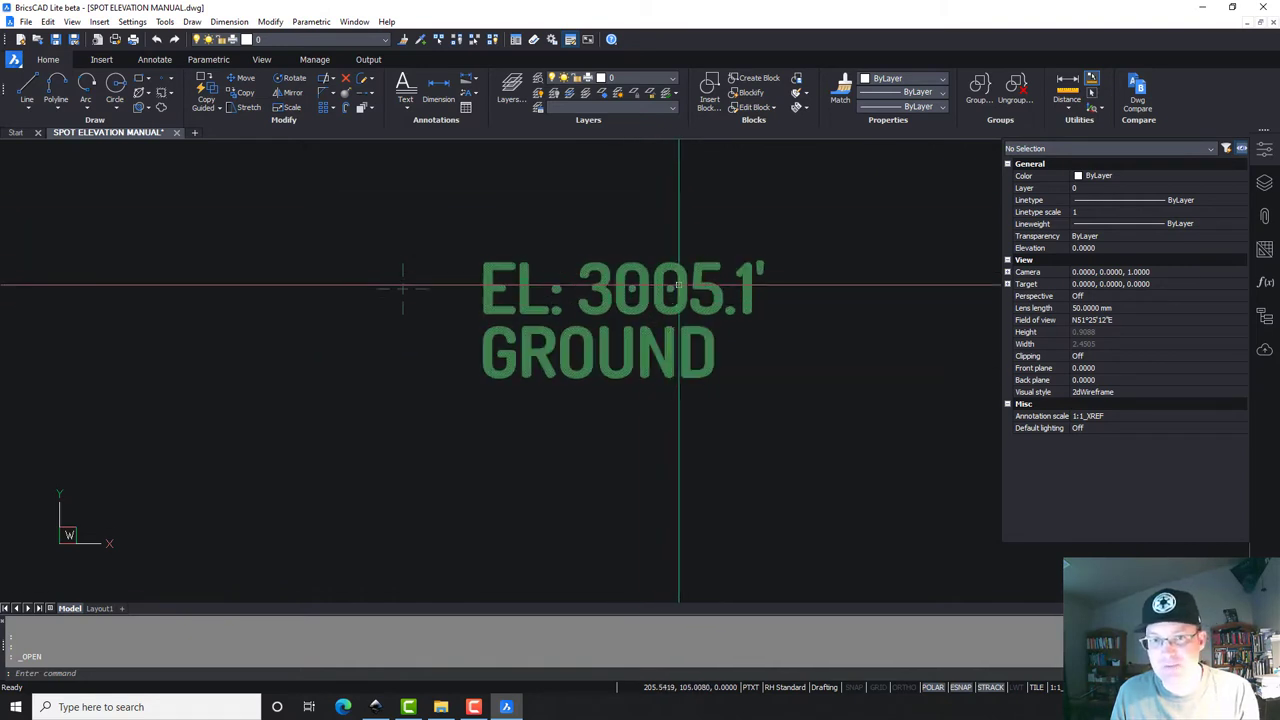
pyautogui.click(537, 391)
pyautogui.click(491, 343)
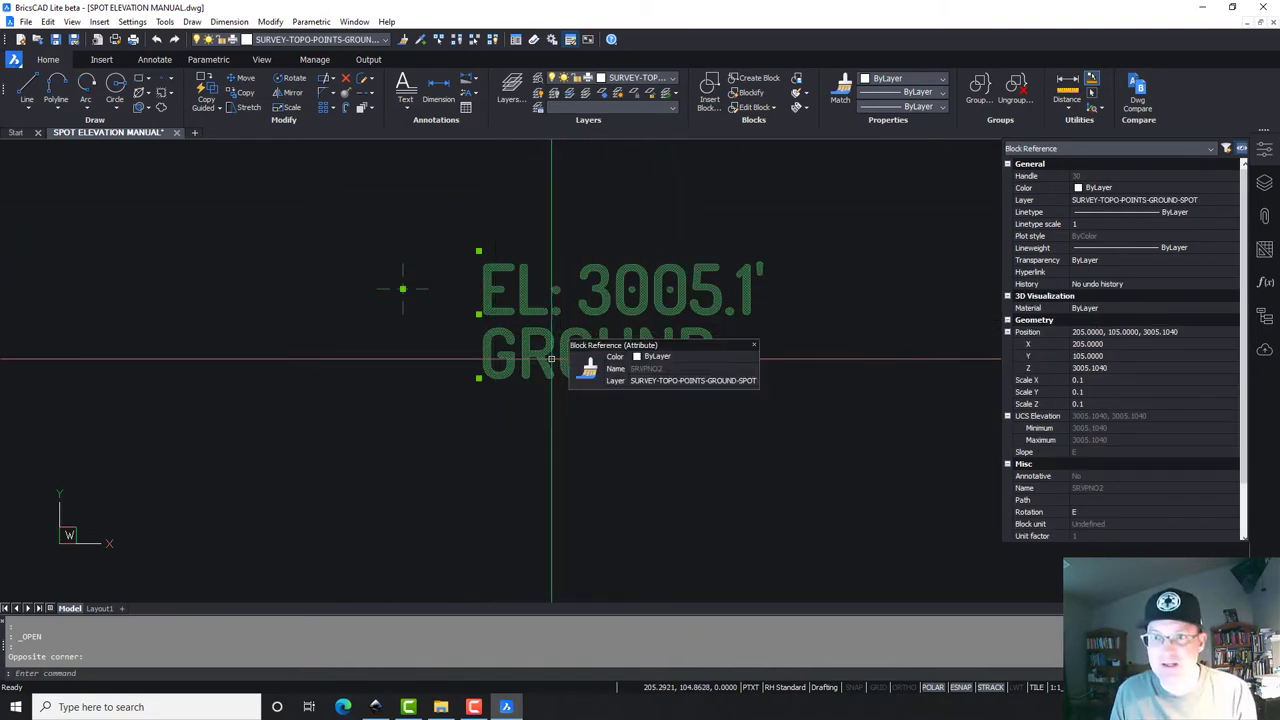
pyautogui.write('x')
pyautogui.press('Return')
pyautogui.press('Escape')
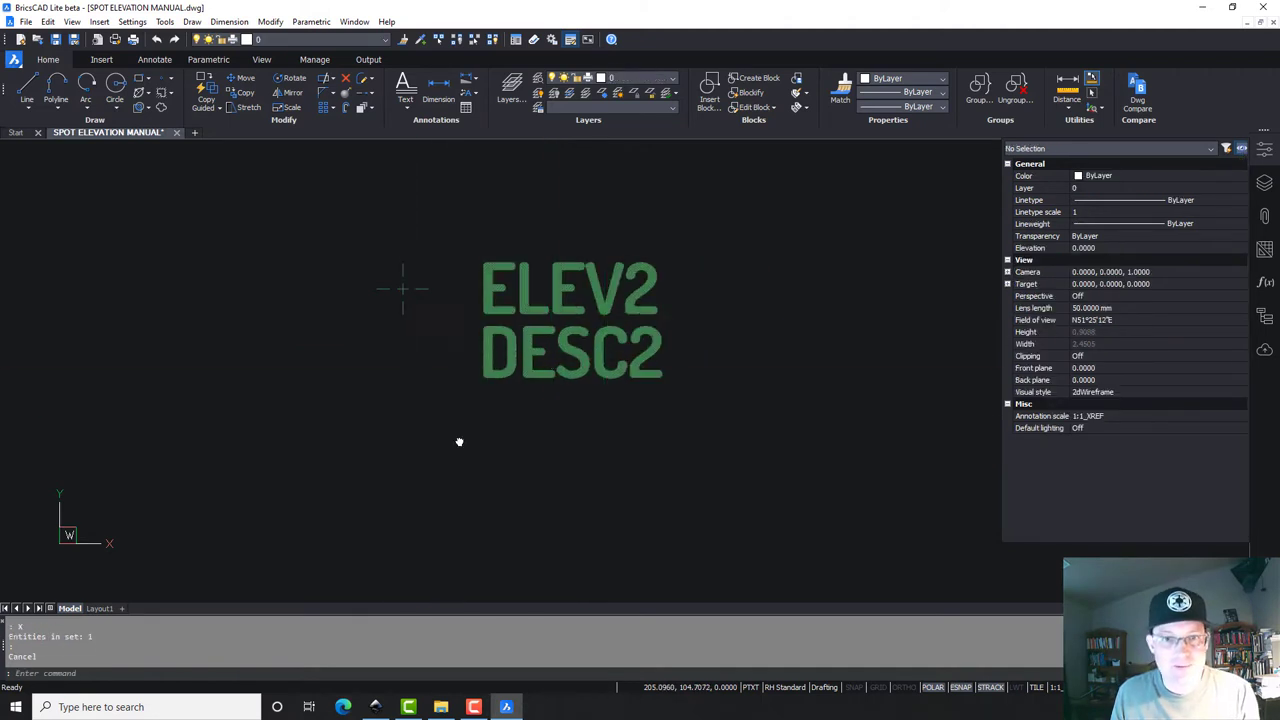
# Step: Window-select the point marker with the label, drop the text from the selection, and erase the point
pyautogui.moveTo(403, 285); pyautogui.dragTo(513, 307, button='middle')
pyautogui.click(814, 423)
pyautogui.click(729, 309)
pyautogui.press('Escape')
pyautogui.click(732, 318)
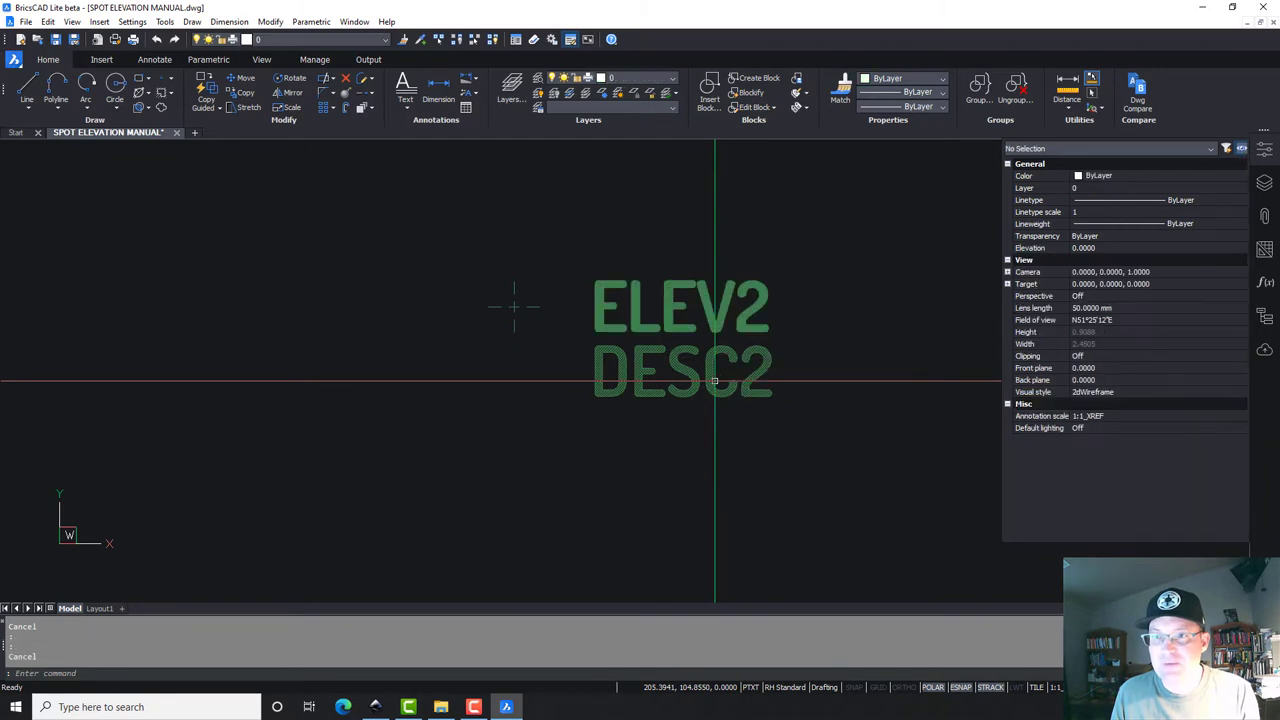
pyautogui.press('Escape')
pyautogui.click(512, 318)
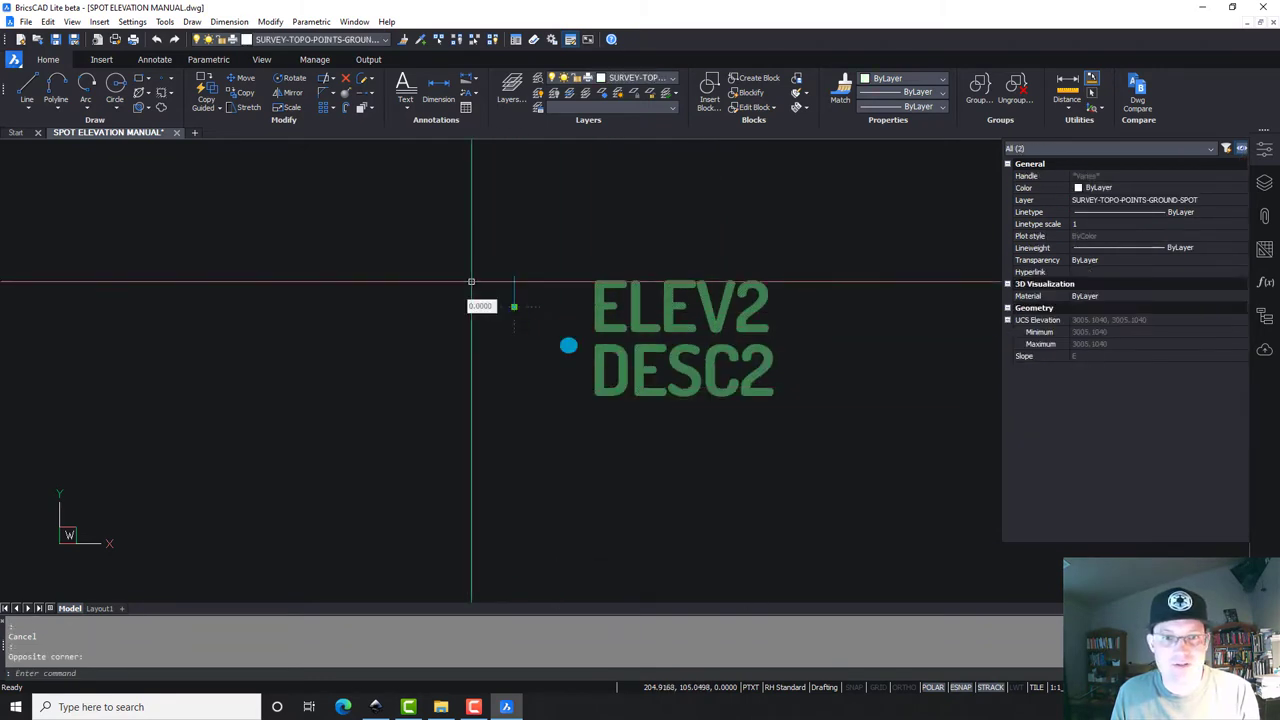
pyautogui.press('Escape')
pyautogui.click(514, 307)
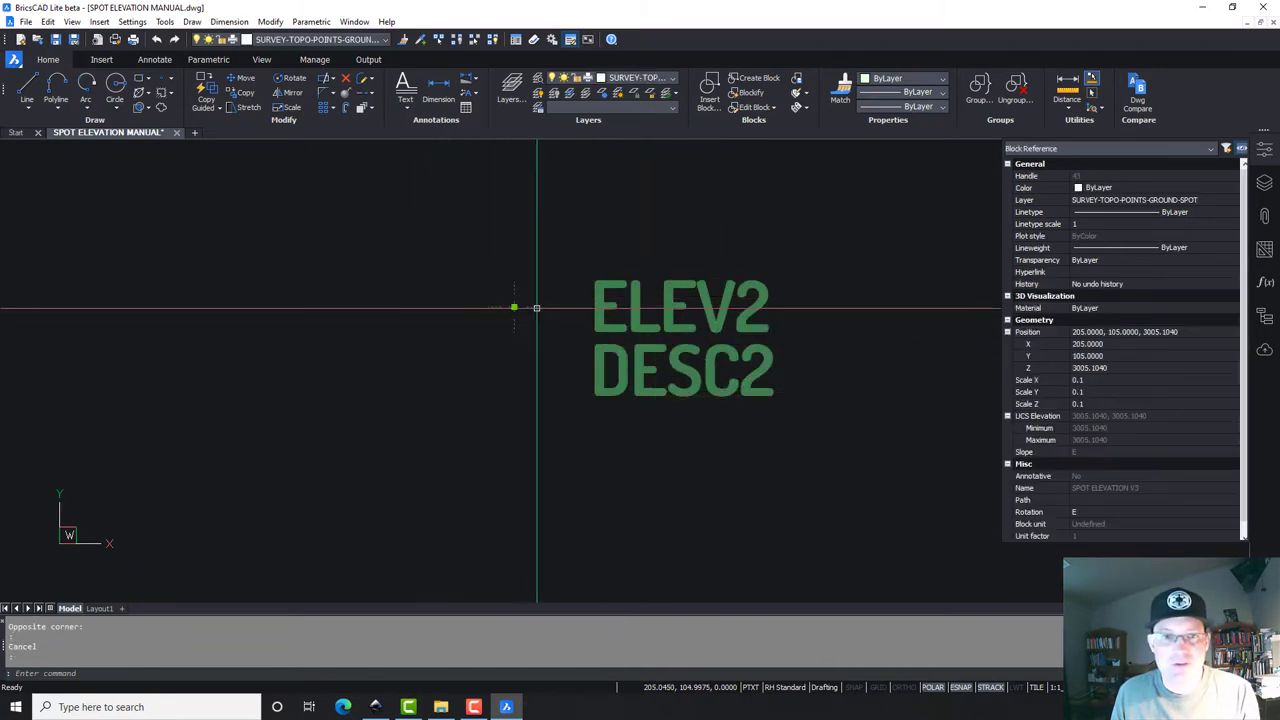
pyautogui.press('Escape')
pyautogui.click(449, 229)
pyautogui.click(589, 366)
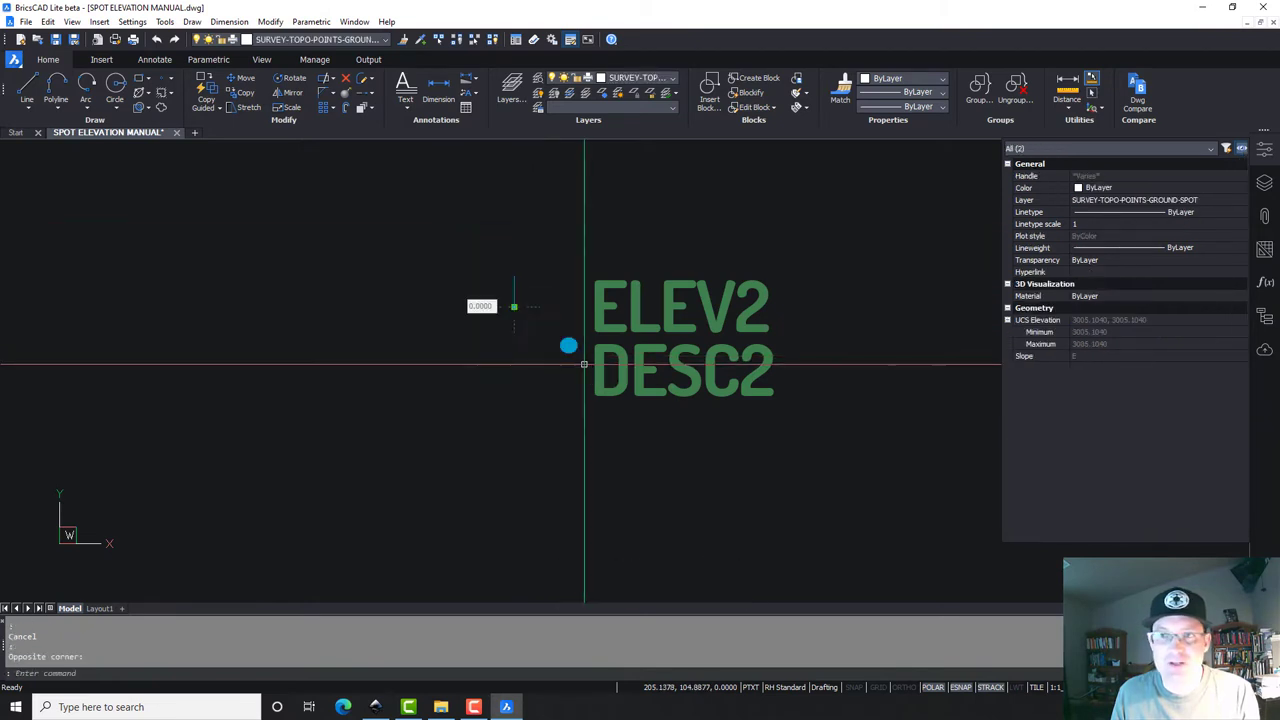
pyautogui.keyDown('shift'); pyautogui.click(585, 320); pyautogui.keyUp('shift')
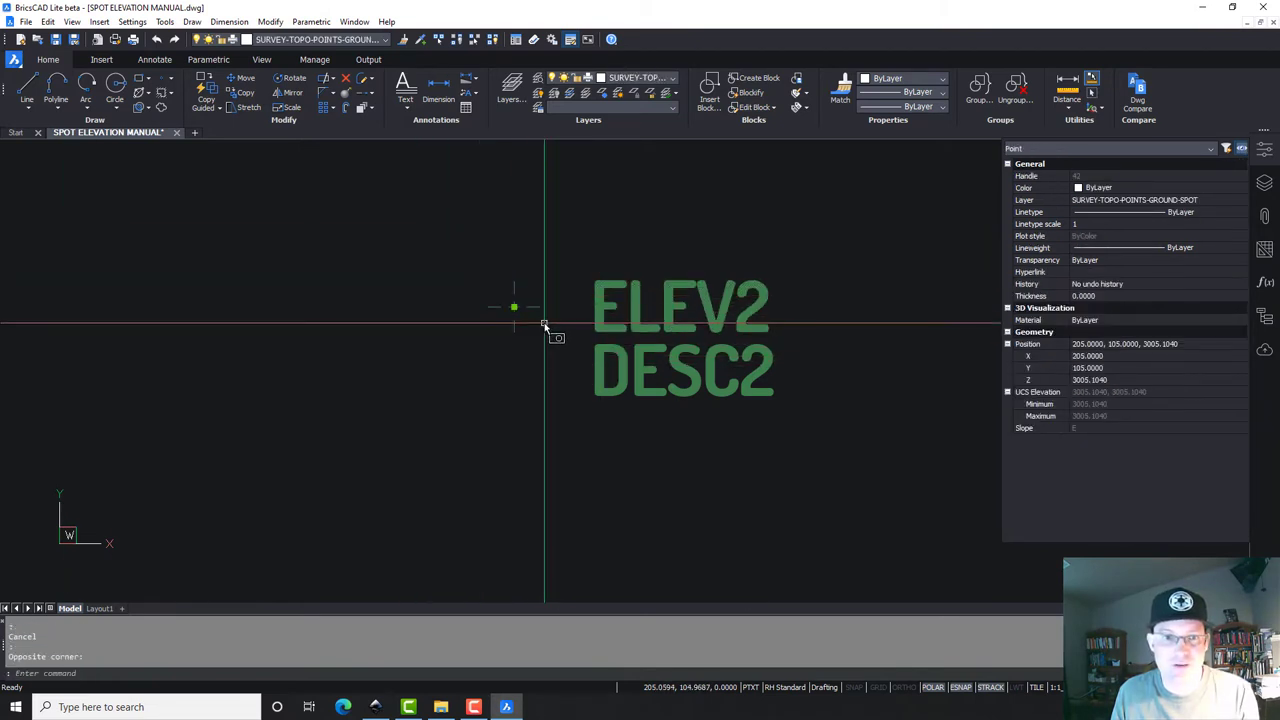
pyautogui.press('Delete')
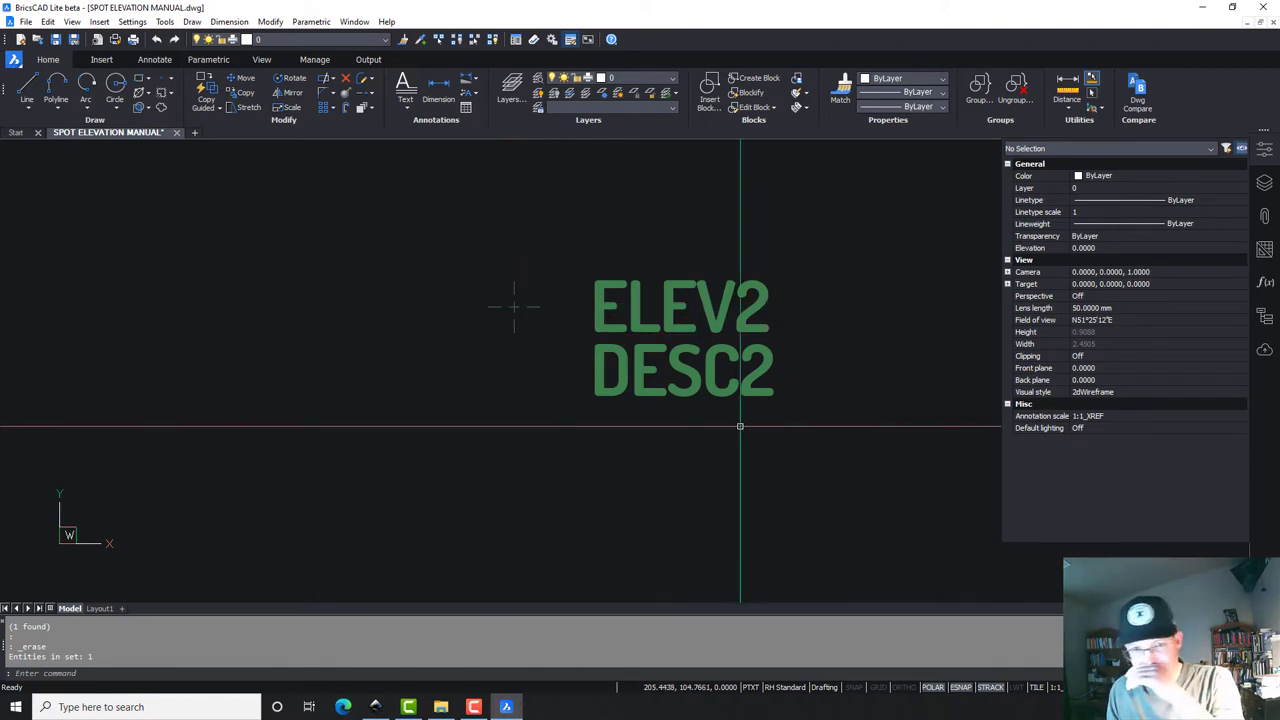
# Step: Open the BLOCK definition dialog and cancel it without defining a block
pyautogui.moveTo(761, 441)
pyautogui.mouseDown(button='middle')
pyautogui.moveTo(774, 457)
pyautogui.moveTo(683, 432)
pyautogui.mouseUp(button='middle')
pyautogui.write('BLOCK')
pyautogui.press('Return')
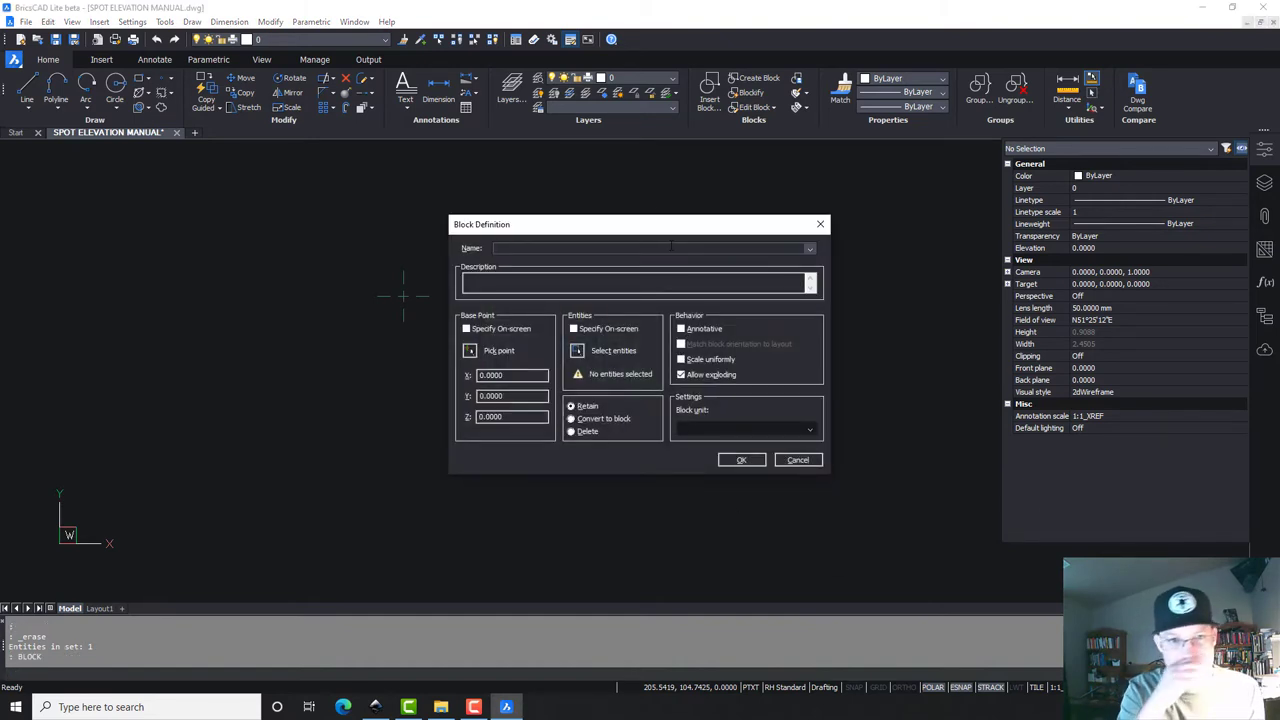
pyautogui.click(798, 460)
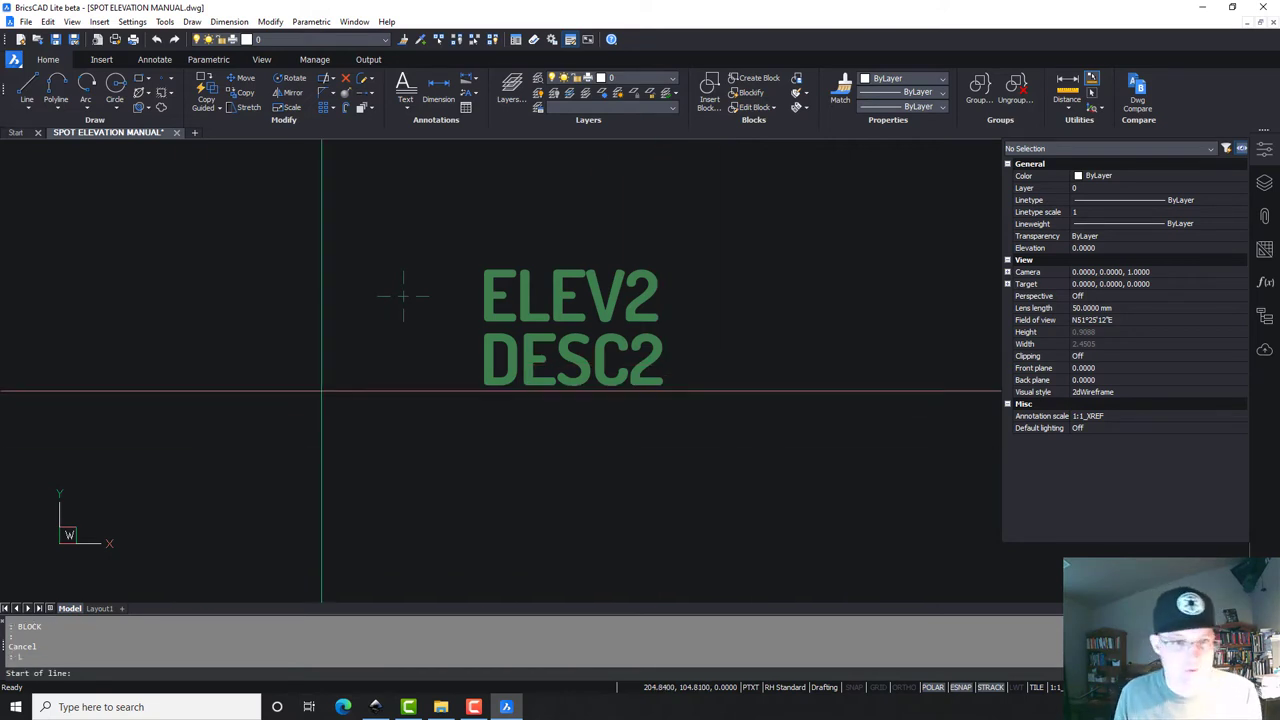
# Step: Draw a helper line and set its start point to 0,0 in Properties
pyautogui.write('l')
pyautogui.press('Return')
pyautogui.click(349, 361)
pyautogui.click(250, 476)
pyautogui.click(250, 476)
pyautogui.click(214, 443)
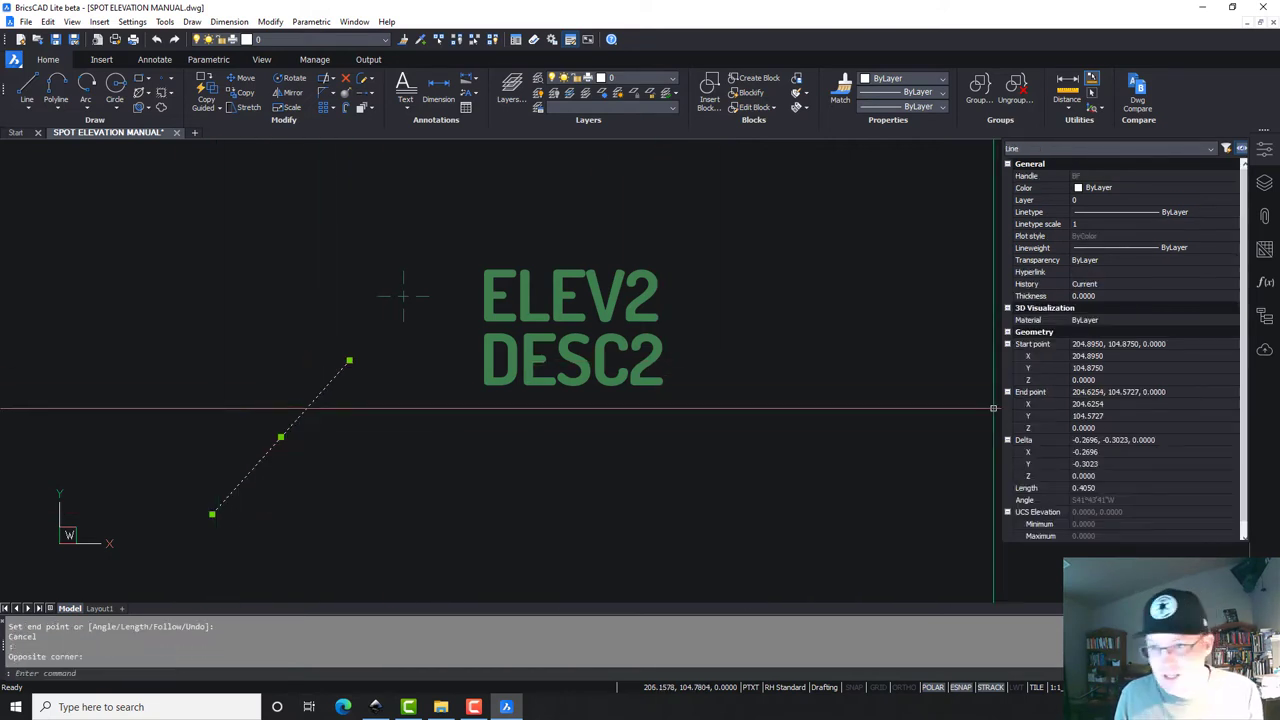
pyautogui.click(1148, 357)
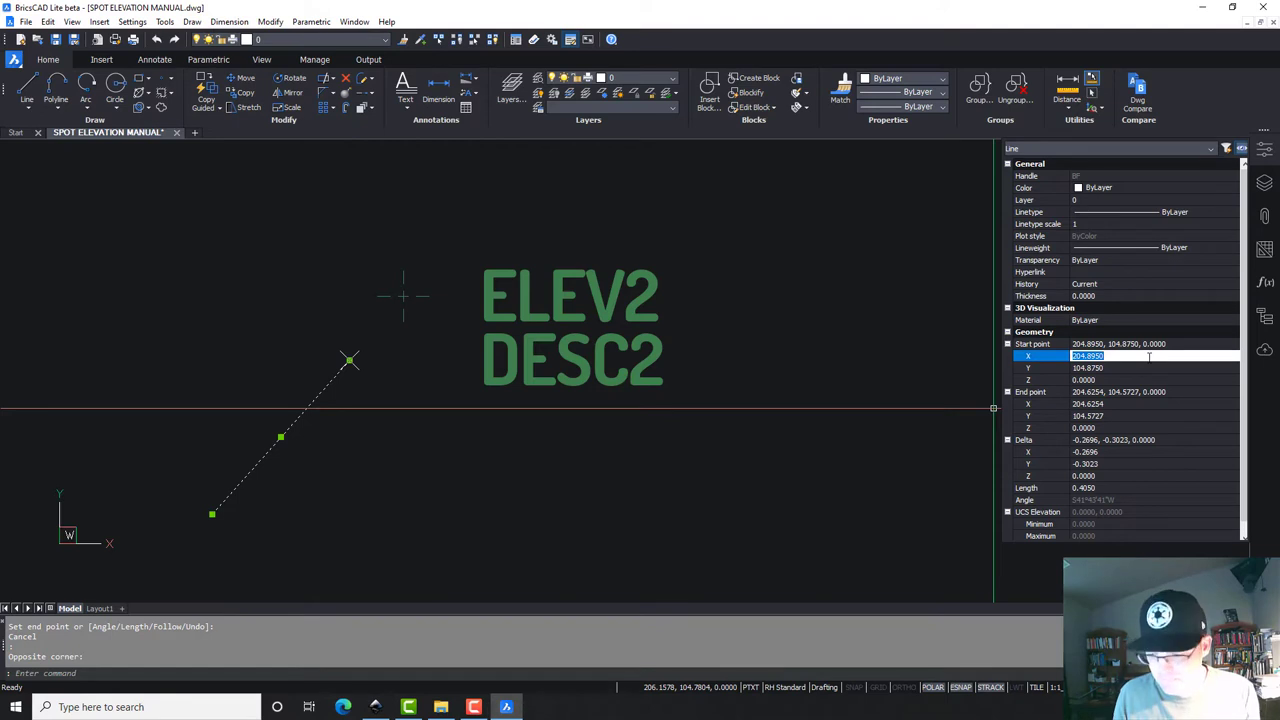
pyautogui.write('0')
pyautogui.press('Tab')
pyautogui.write('0')
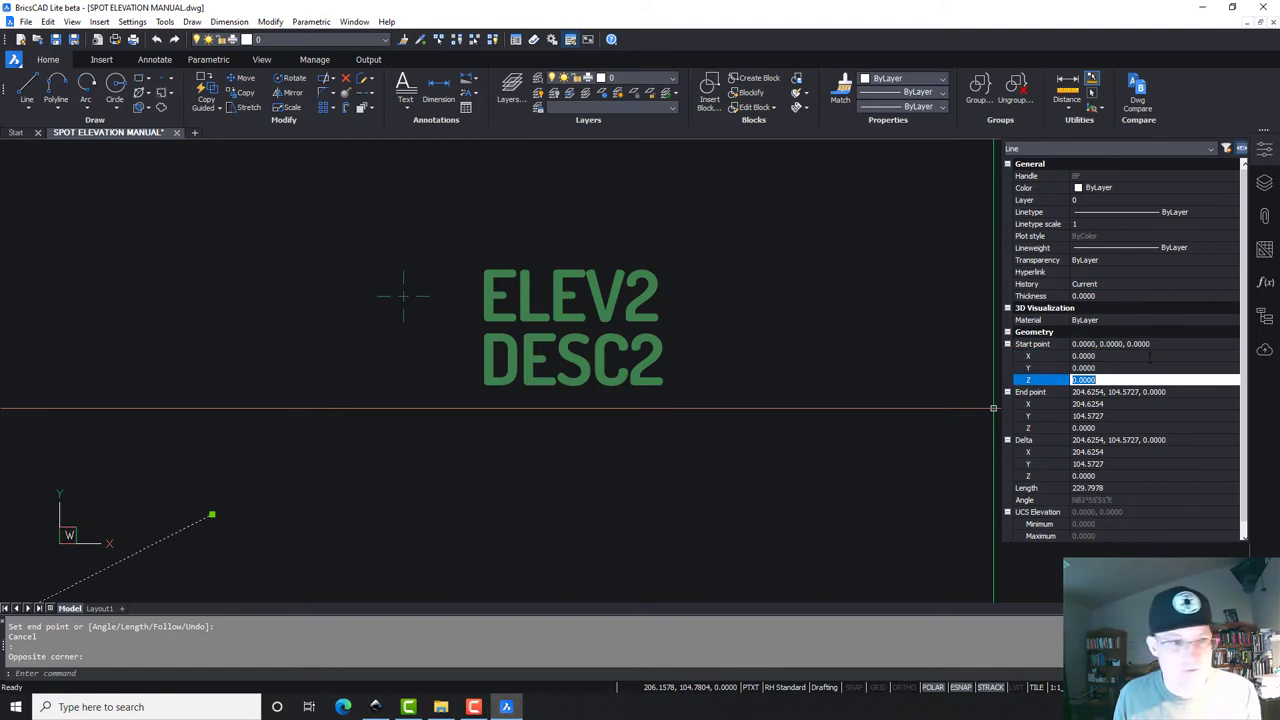
pyautogui.press('Return')
pyautogui.scroll(-8, 403, 296)
pyautogui.moveTo(400, 335); pyautogui.dragTo(796, 237, button='middle')
pyautogui.press('Escape')
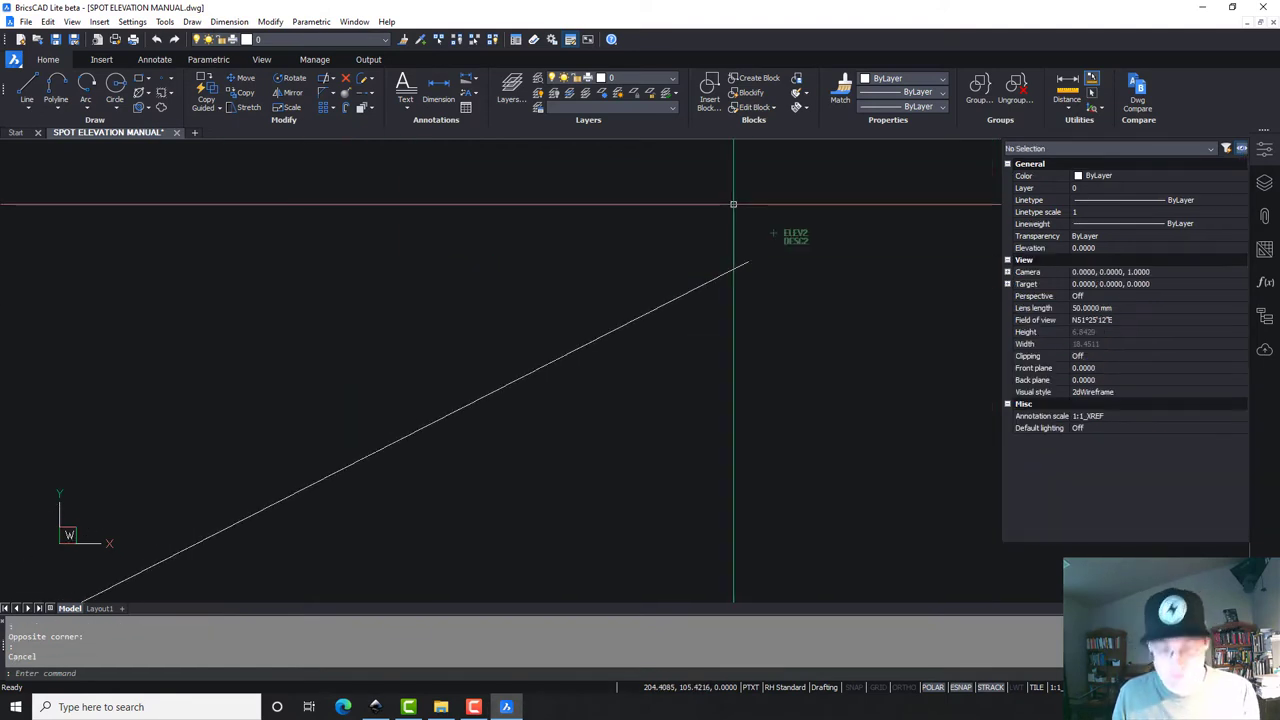
# Step: Move the label's three objects onto the drawing origin at the line's start
pyautogui.write('m')
pyautogui.press('Return')
pyautogui.click(751, 184)
pyautogui.click(829, 249)
pyautogui.press('Return')
pyautogui.scroll(5, 775, 225)
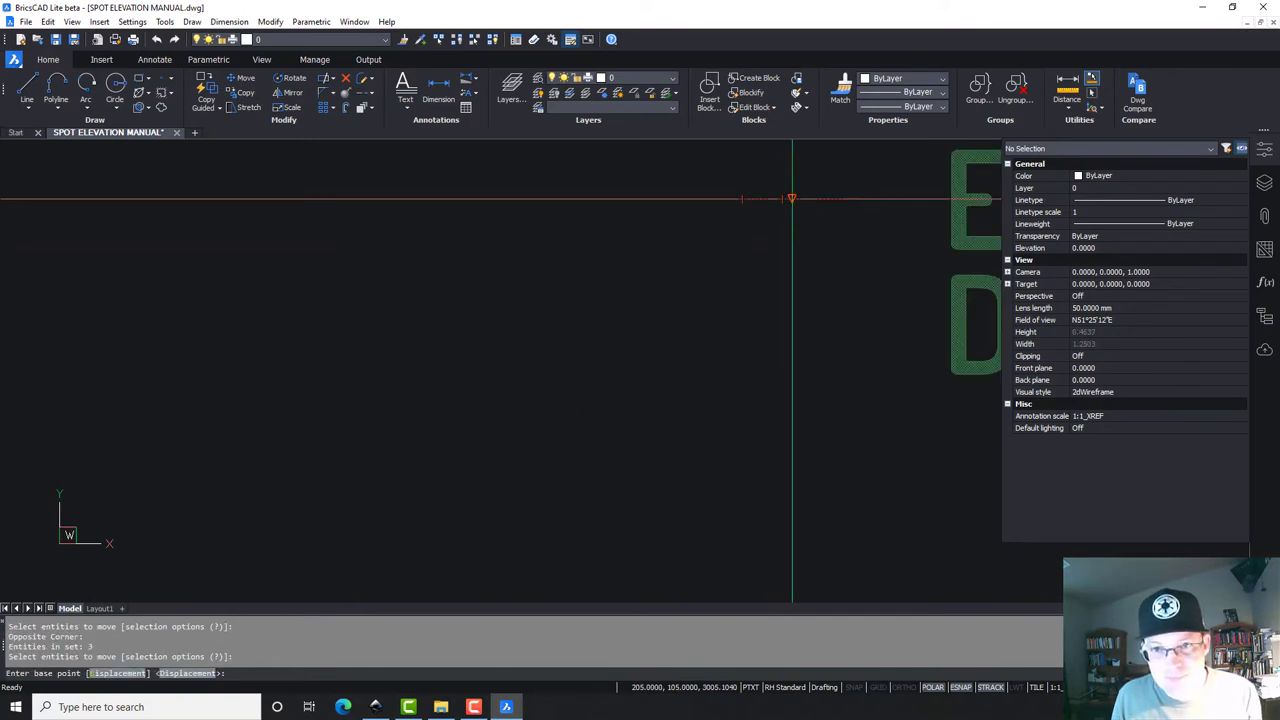
pyautogui.click(790, 198)
pyautogui.moveTo(790, 270)
pyautogui.mouseDown(button='middle')
pyautogui.moveTo(551, 423)
pyautogui.moveTo(666, 200)
pyautogui.moveTo(657, 306)
pyautogui.moveTo(583, 315)
pyautogui.mouseUp(button='middle')
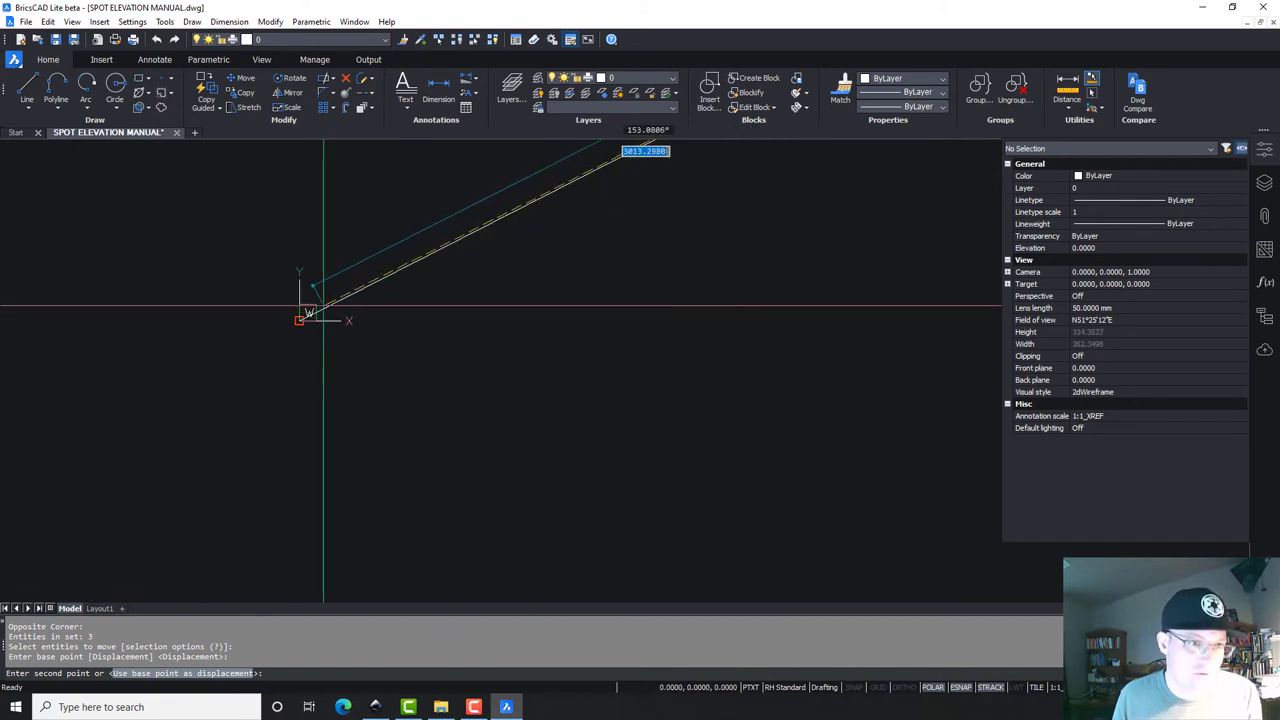
pyautogui.press('Escape')
# Step: Erase the helper line, zoom to extents, and save SPOT ELEVATION MANUAL.dwg
pyautogui.click(437, 283)
pyautogui.click(358, 217)
pyautogui.press('Delete')
pyautogui.middleClick(379, 335)
pyautogui.middleClick(379, 335)
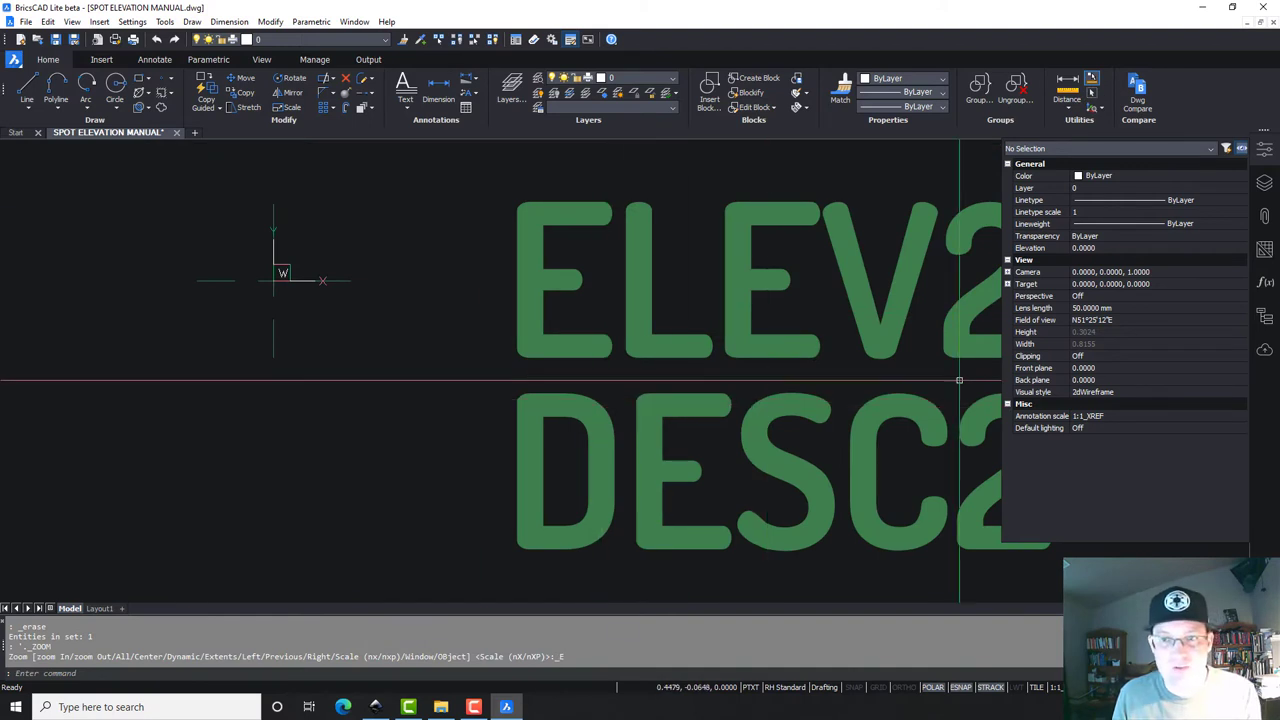
pyautogui.moveTo(474, 290)
pyautogui.mouseDown(button='middle')
pyautogui.moveTo(369, 307)
pyautogui.moveTo(491, 314)
pyautogui.moveTo(397, 297)
pyautogui.mouseUp(button='middle')
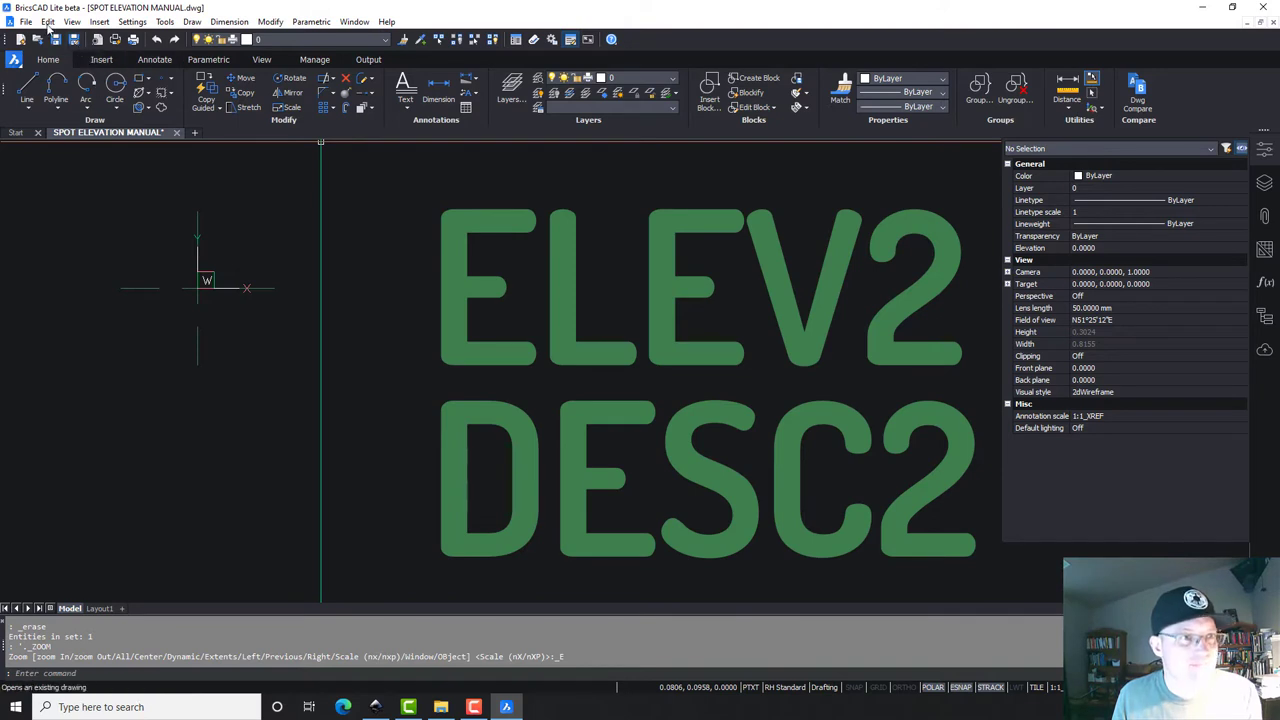
pyautogui.click(54, 40)
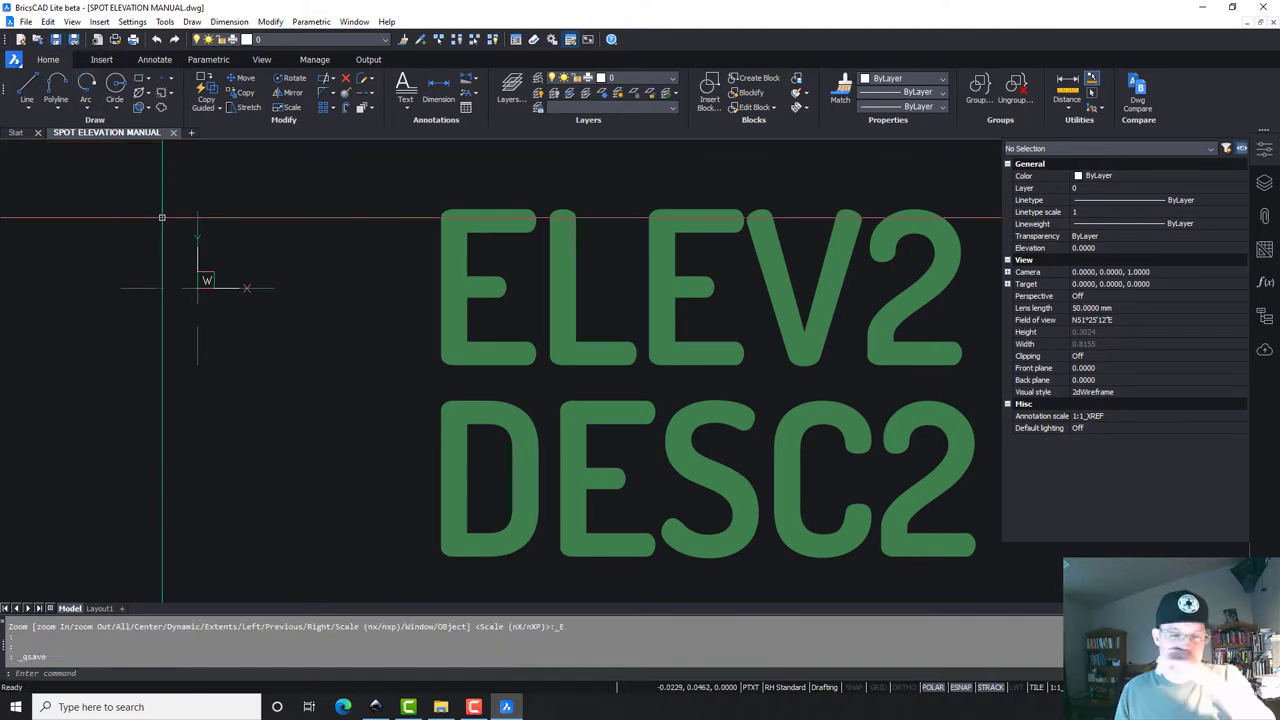
pyautogui.scroll(-1, 183, 311)
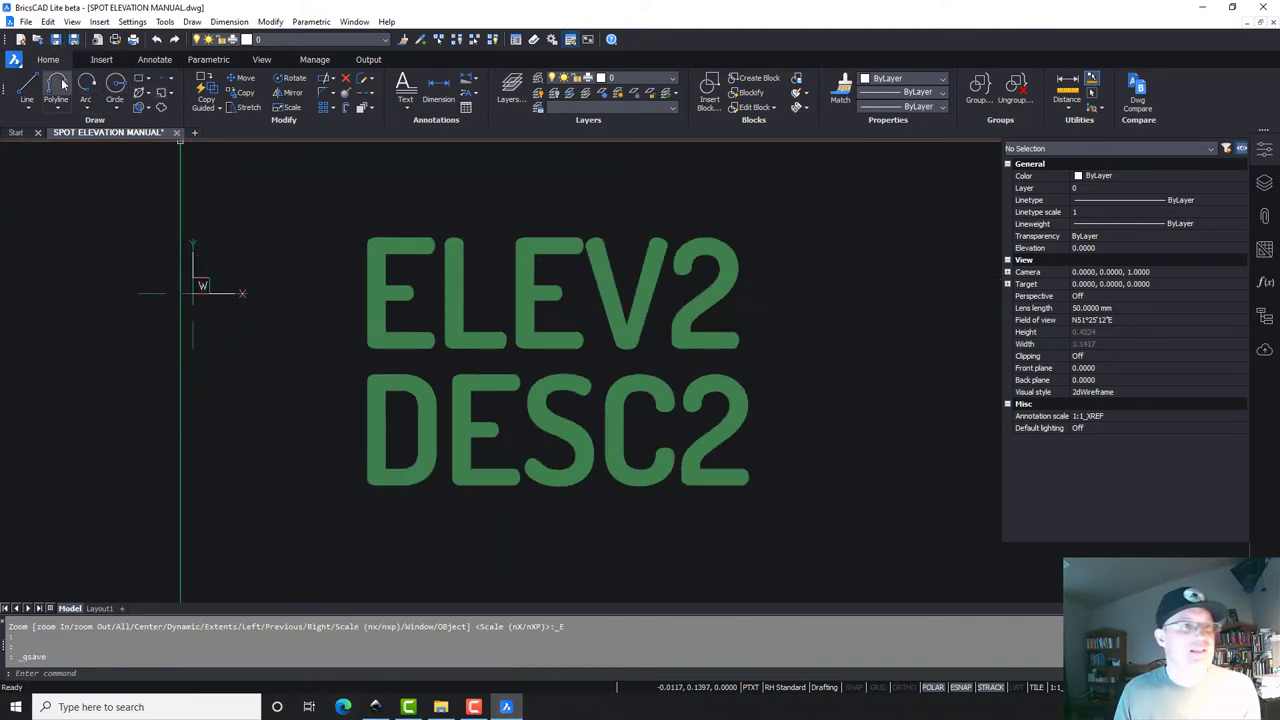
# Step: Start a new drawing and browse the Insert dialog to OneDrive RH\Templates\CAD\Blocks
pyautogui.click(21, 41)
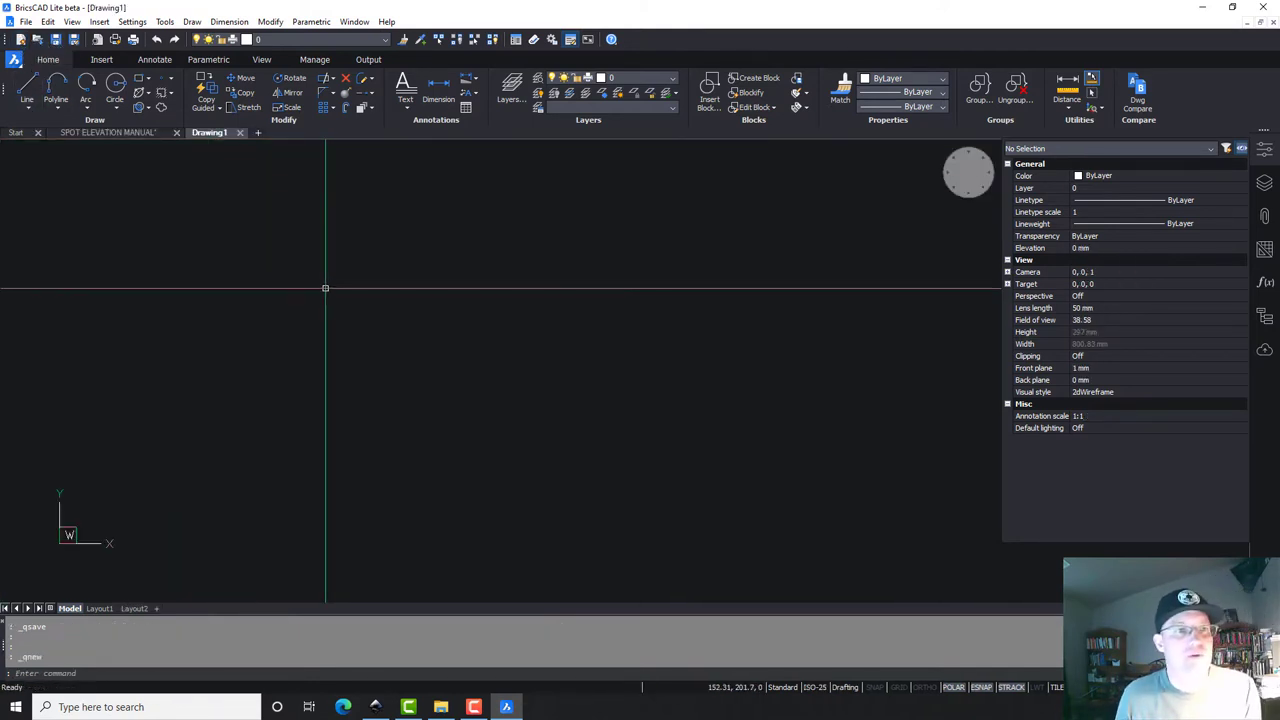
pyautogui.press('Return')
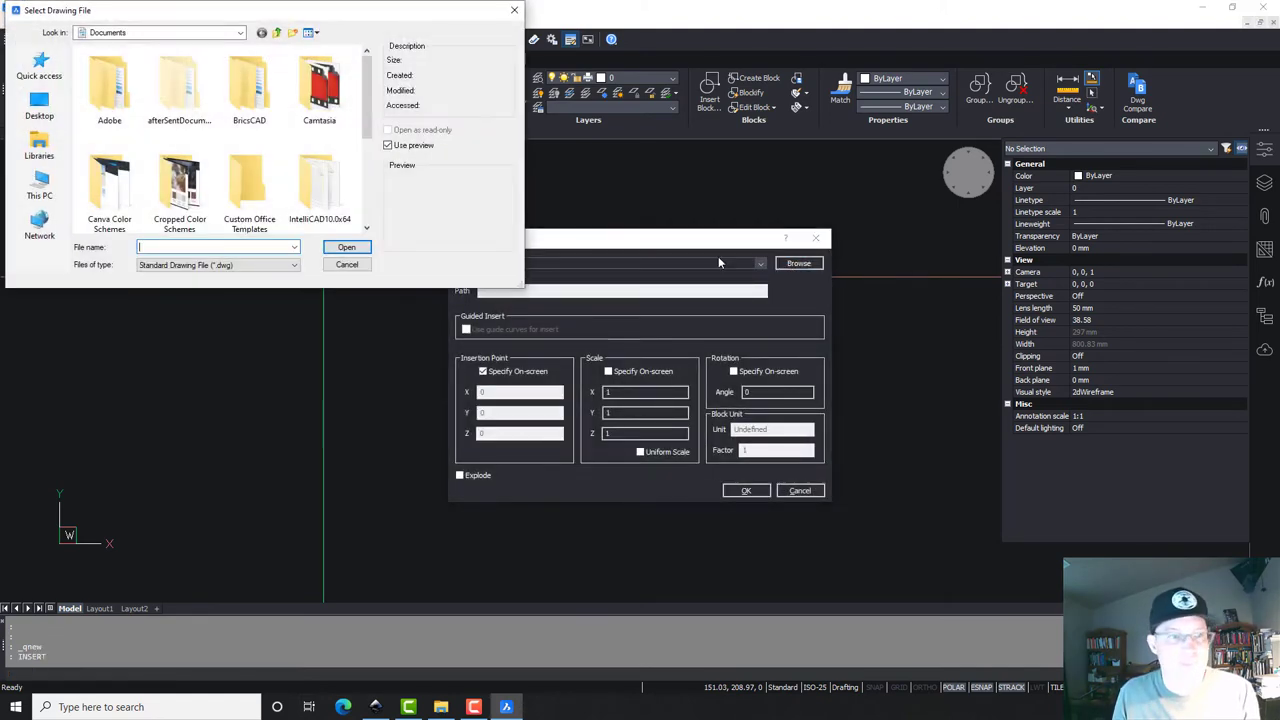
pyautogui.click(198, 32)
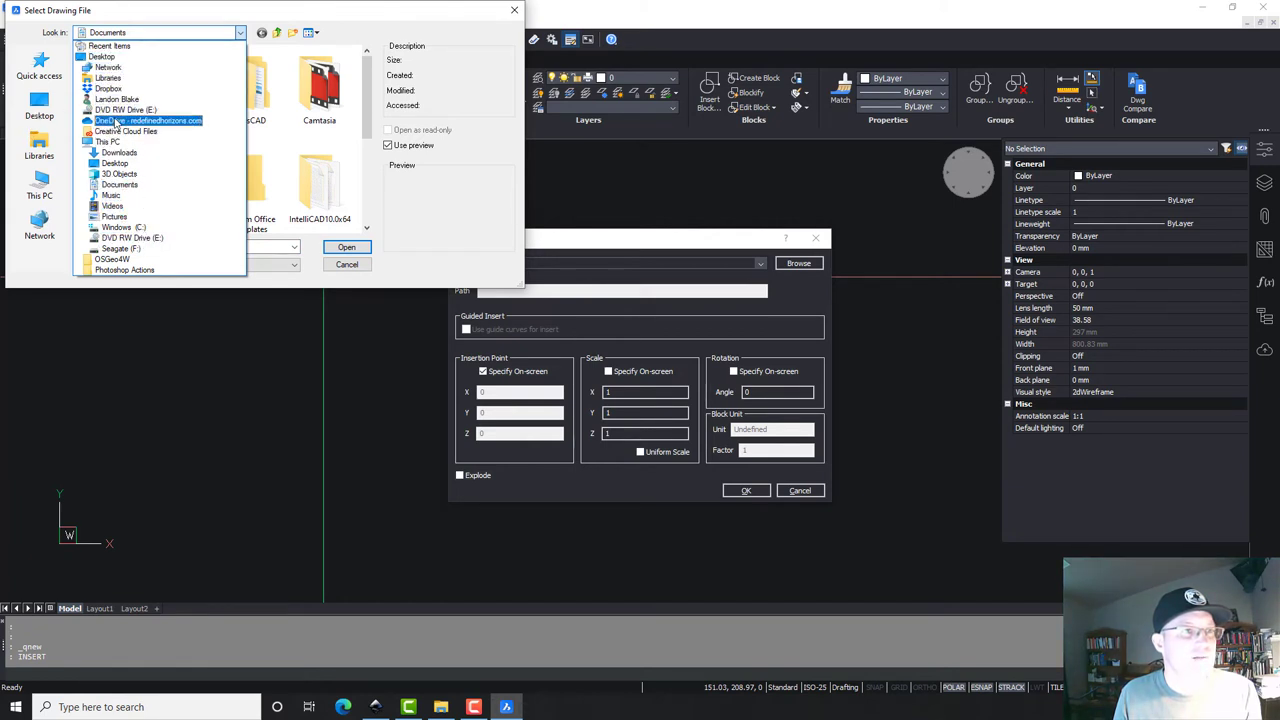
pyautogui.click(120, 120)
pyautogui.doubleClick(101, 149)
pyautogui.scroll(-2, 150, 150)
pyautogui.doubleClick(115, 194)
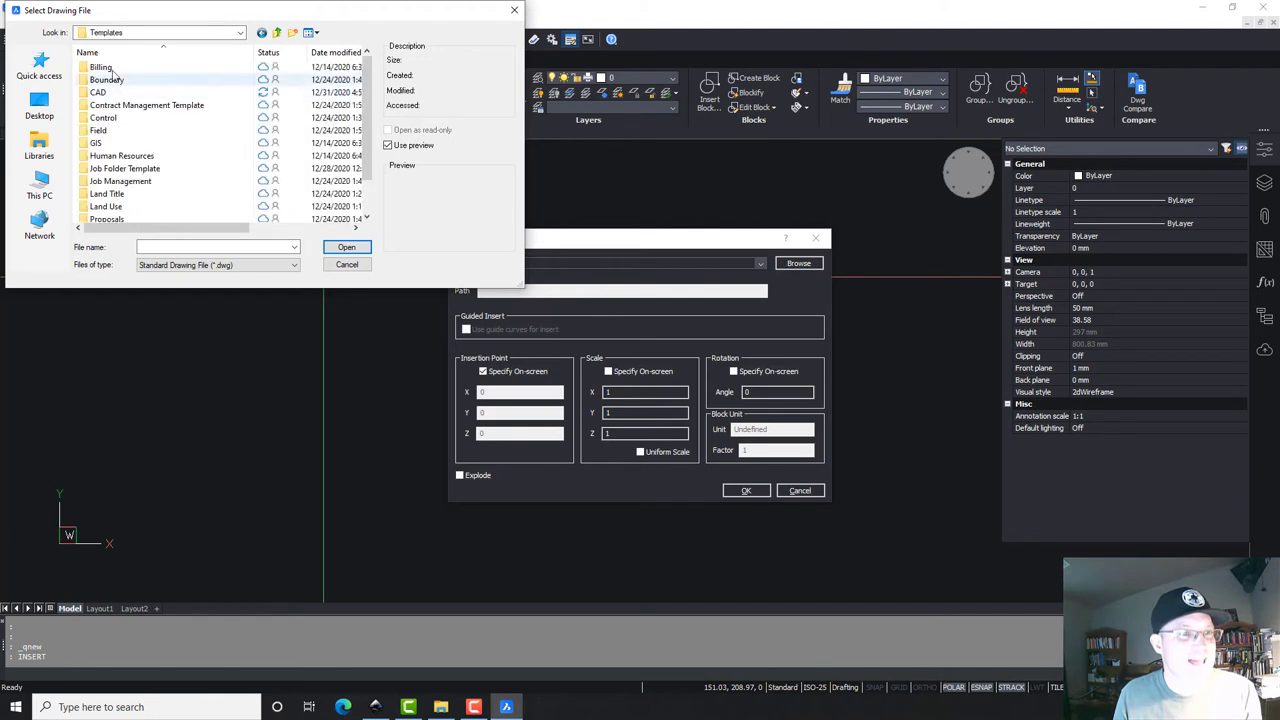
pyautogui.doubleClick(105, 91)
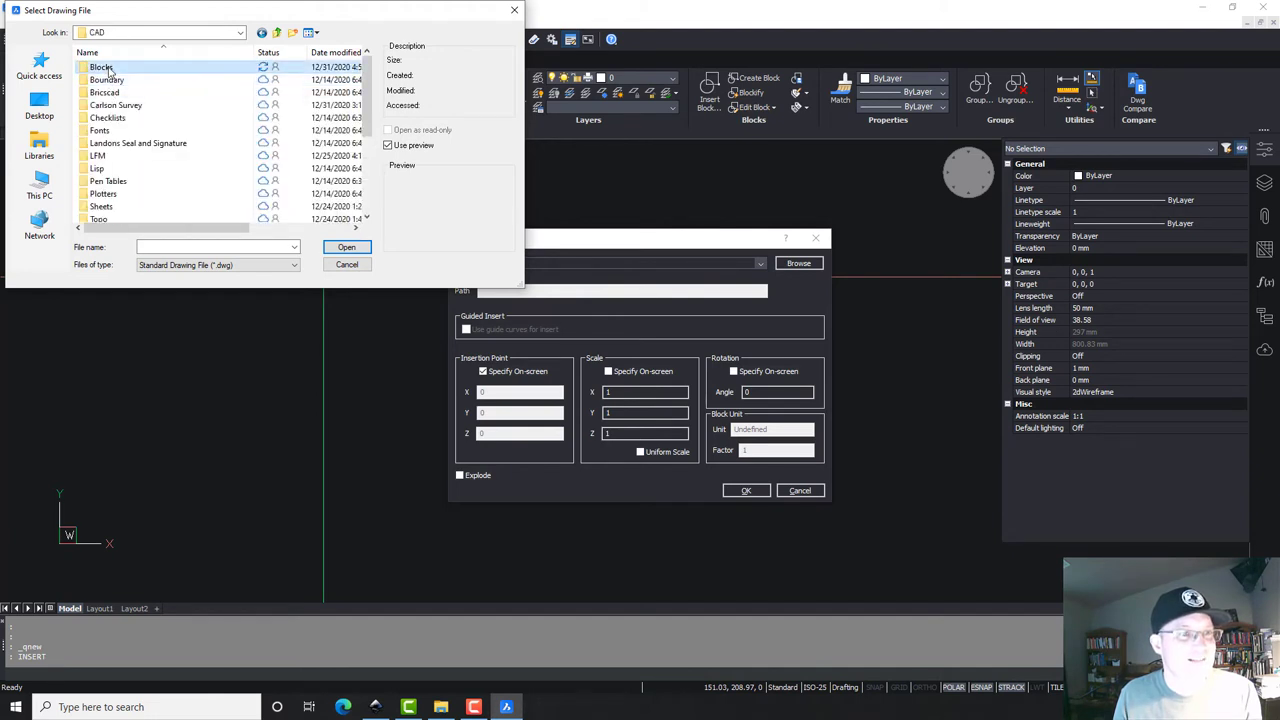
pyautogui.doubleClick(110, 68)
# Step: Choose SPOT ELEVATION MANUAL.dwg as the block and place it in Drawing1
pyautogui.scroll(-5, 180, 150)
pyautogui.click(190, 194)
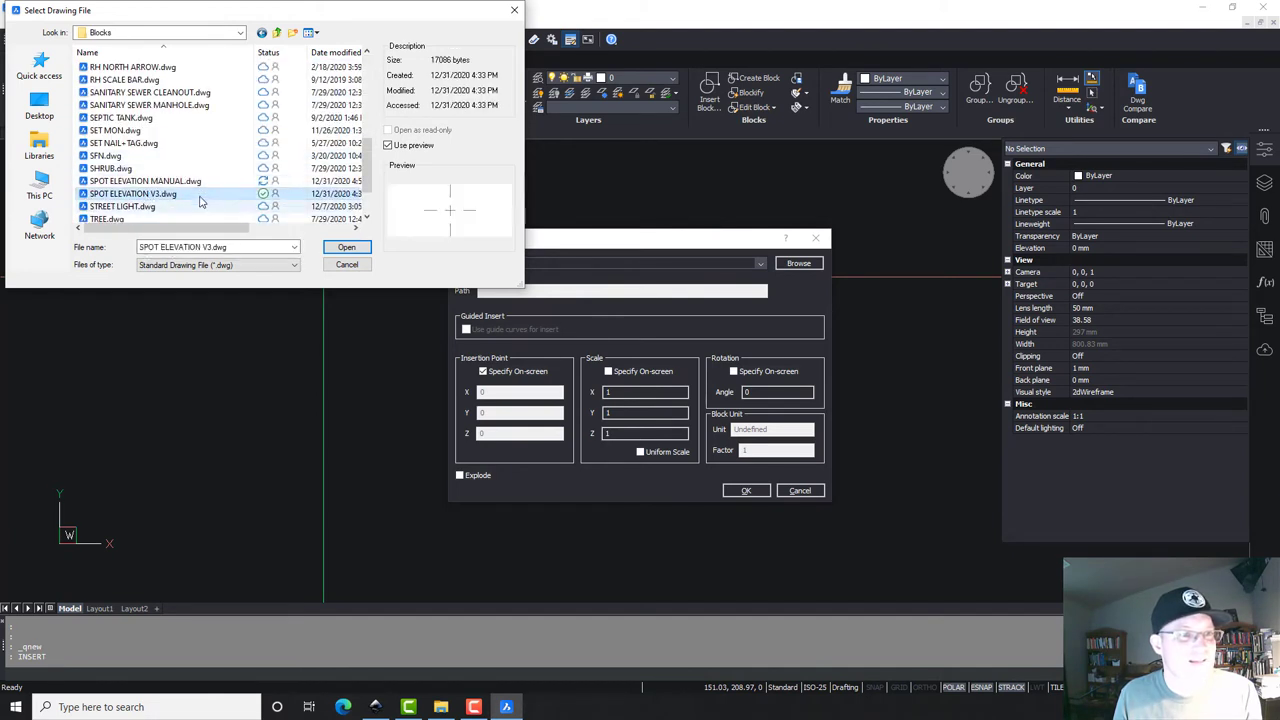
pyautogui.click(160, 181)
pyautogui.click(346, 247)
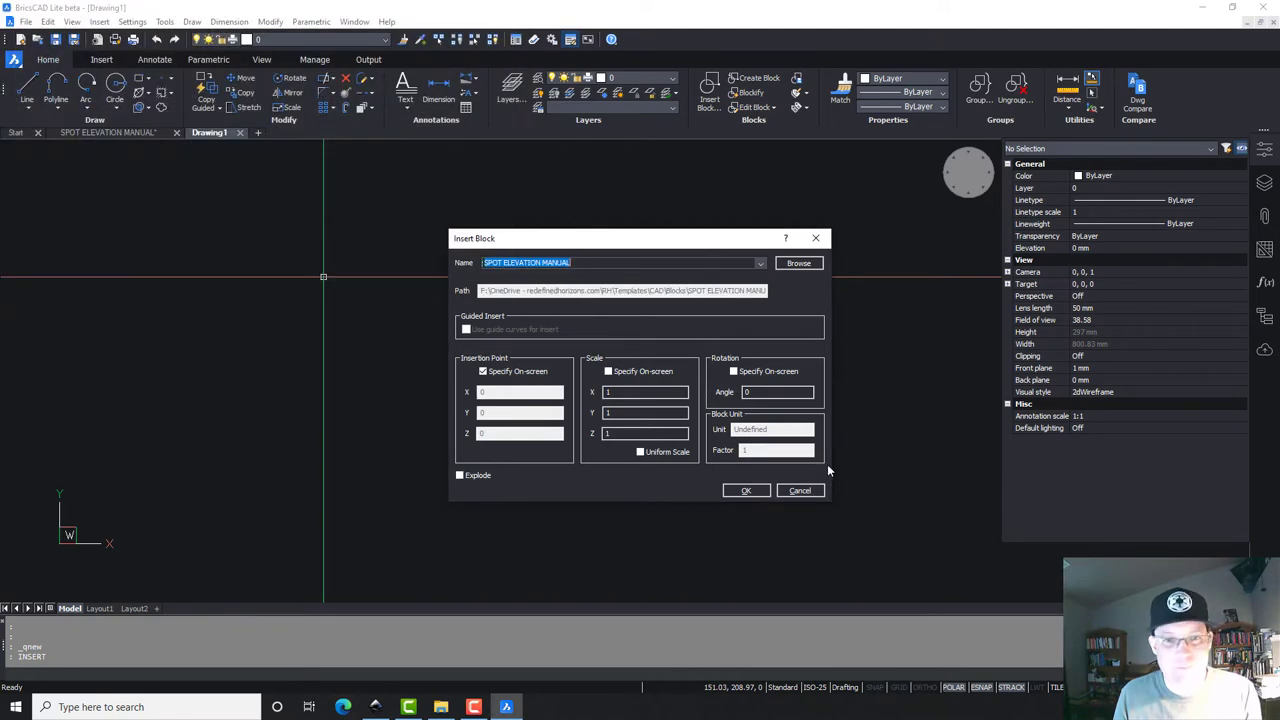
pyautogui.click(746, 490)
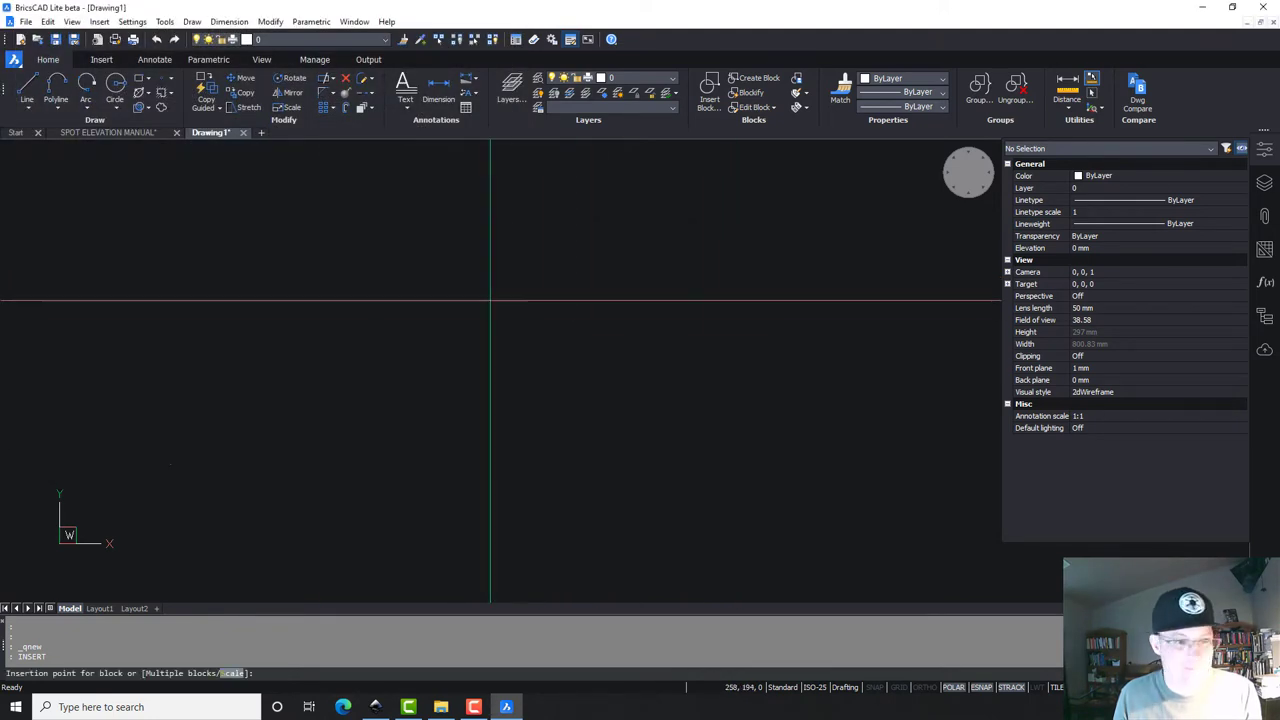
pyautogui.click(496, 307)
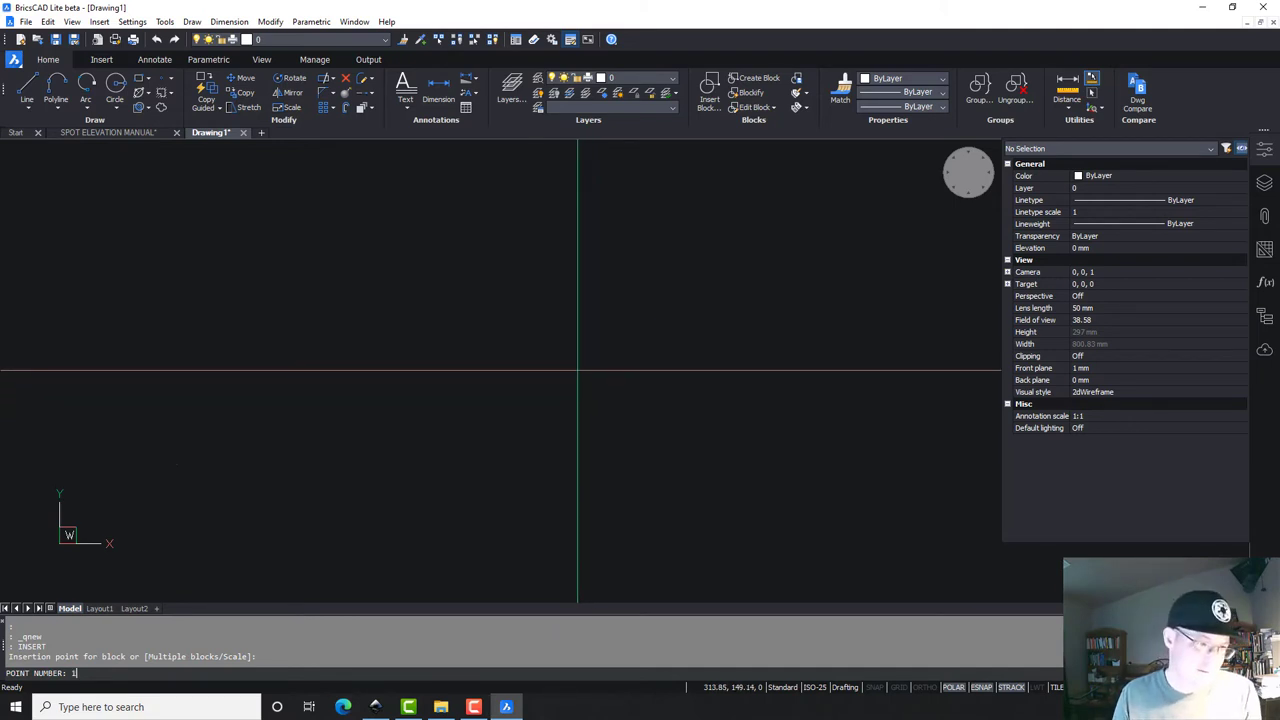
# Step: Answer the attribute prompts with point number 10000, elevation 235.45' and description GROUND
pyautogui.press('Return')
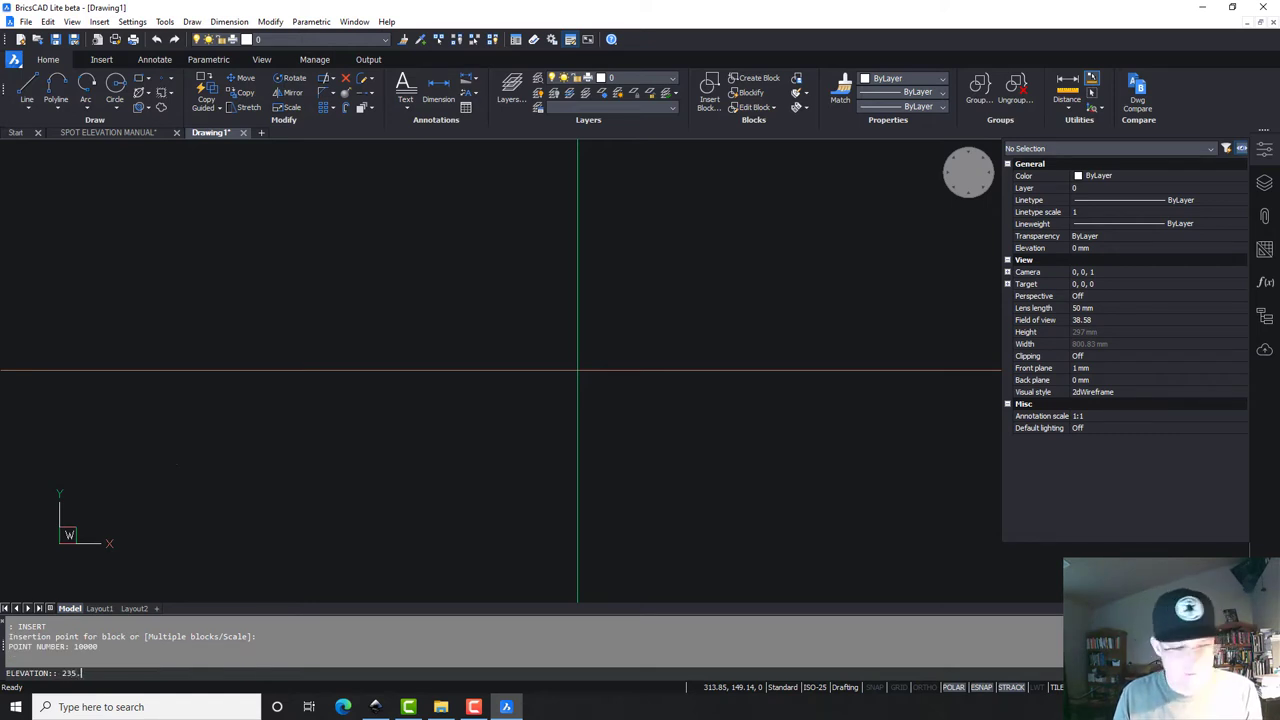
pyautogui.press('Return')
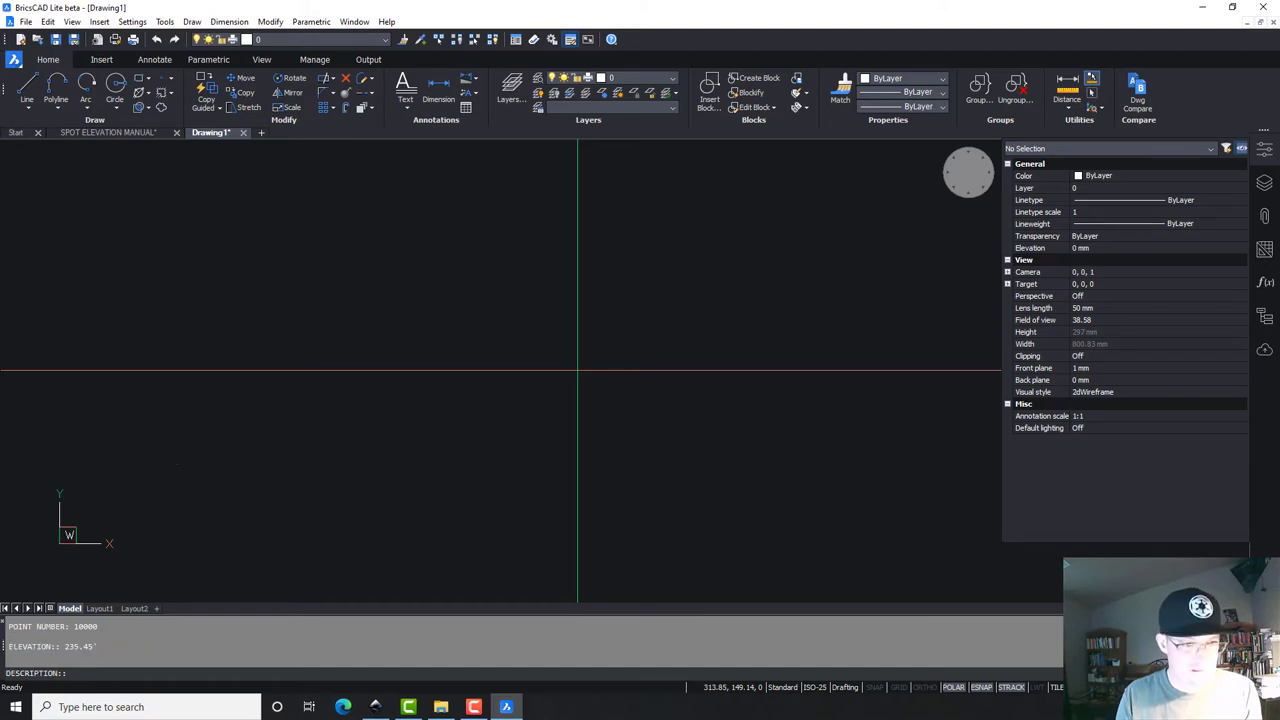
pyautogui.write('GROUND')
pyautogui.press('Return')
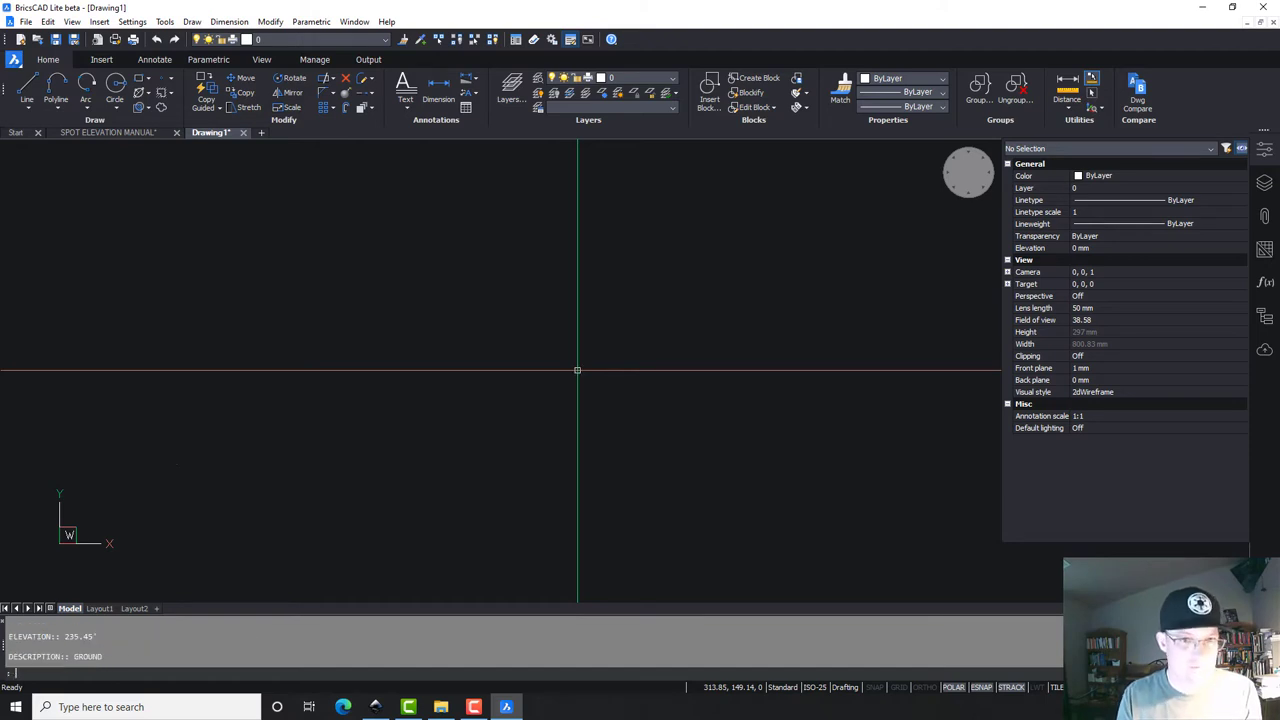
# Step: Dismiss the reopened insertion settings and zoom extents with Z, E
pyautogui.press('Return')
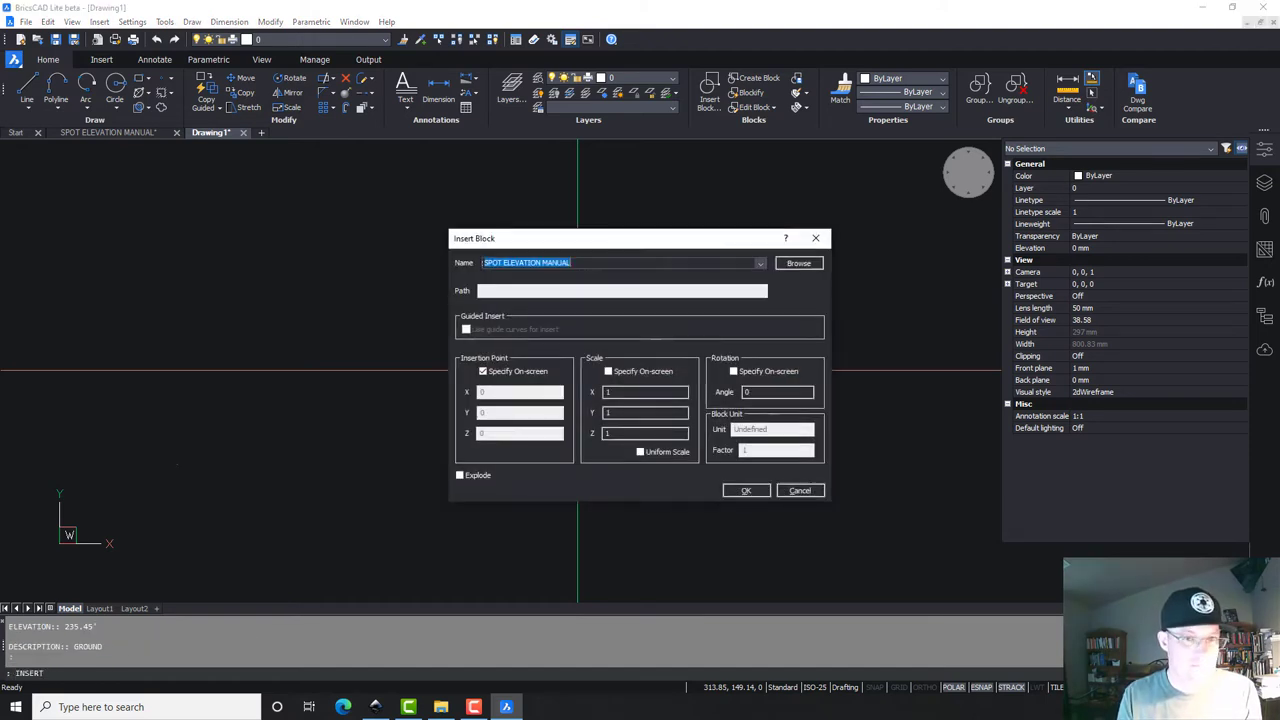
pyautogui.press('Escape')
pyautogui.write('Z')
pyautogui.press('Return')
pyautogui.write('E')
pyautogui.press('Return')
pyautogui.scroll(-5, 657, 334)
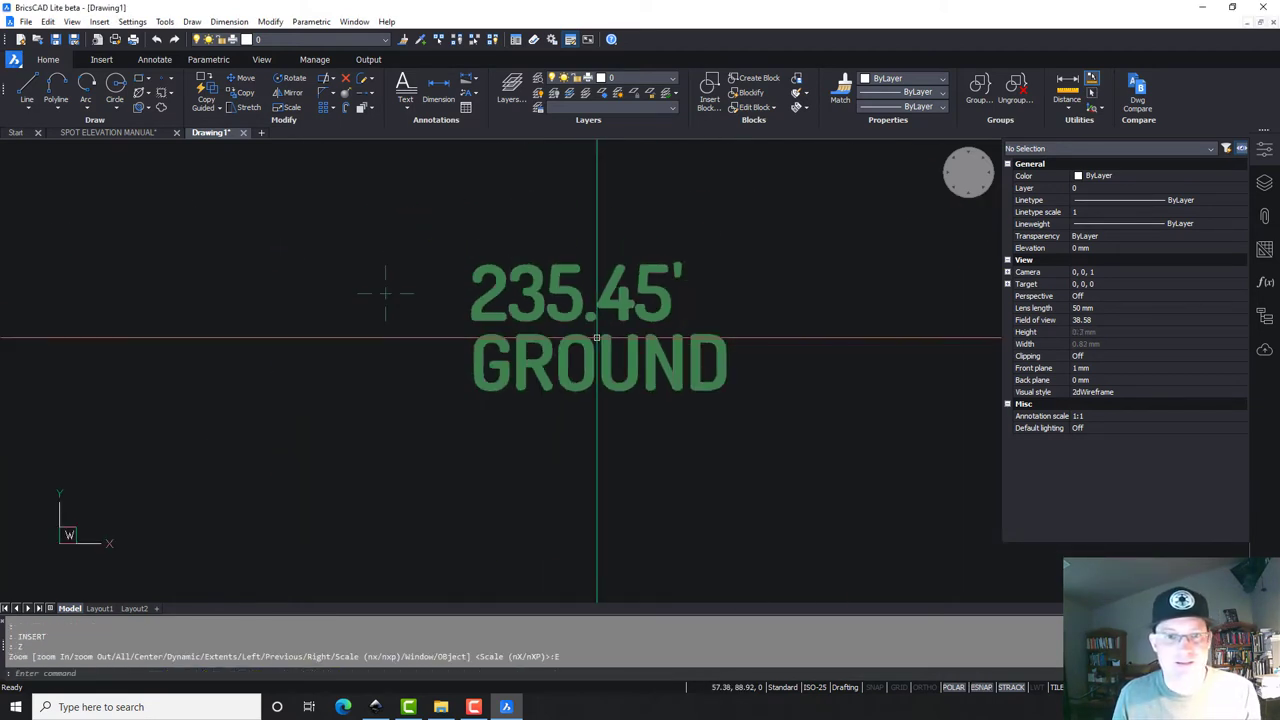
# Step: Window-select the inserted 235.45' GROUND test label and erase it
pyautogui.click(860, 495)
pyautogui.click(527, 200)
pyautogui.press('Escape')
pyautogui.click(751, 463)
pyautogui.click(485, 265)
pyautogui.press('Delete')
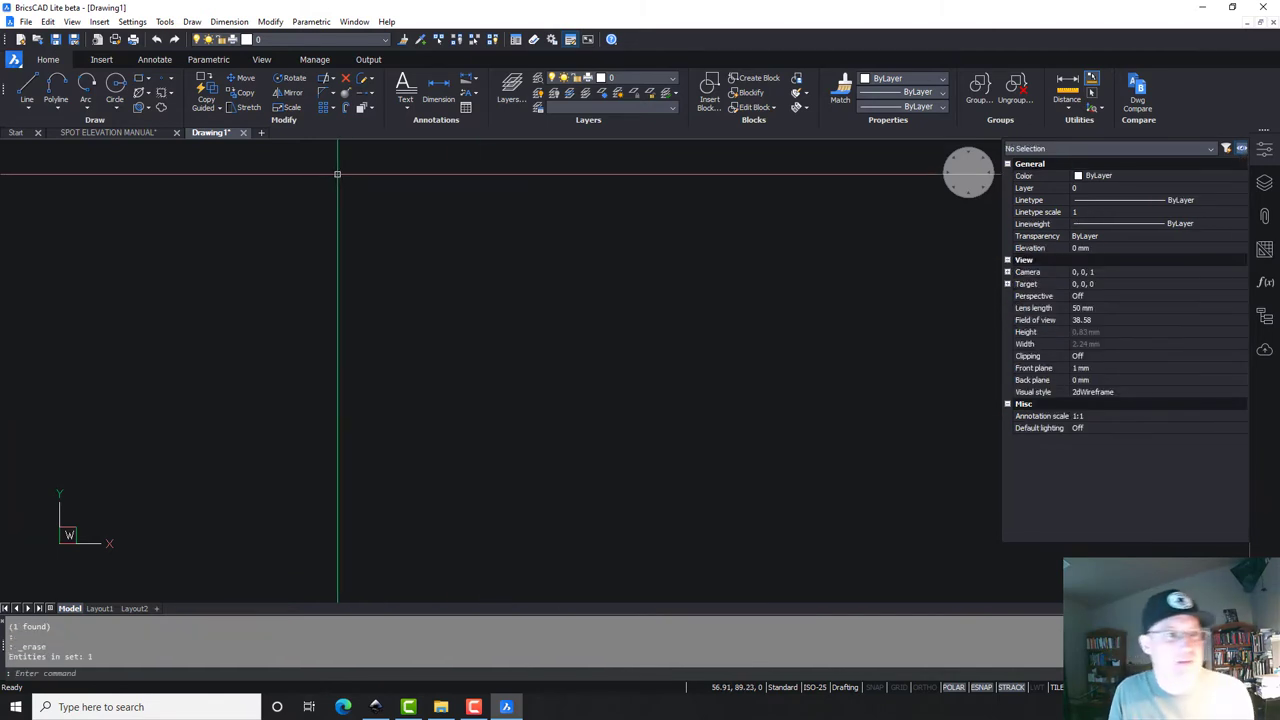
# Step: Crossing-select the ELEV2/DESC2 text, then cancel the selection
pyautogui.click(108, 132)
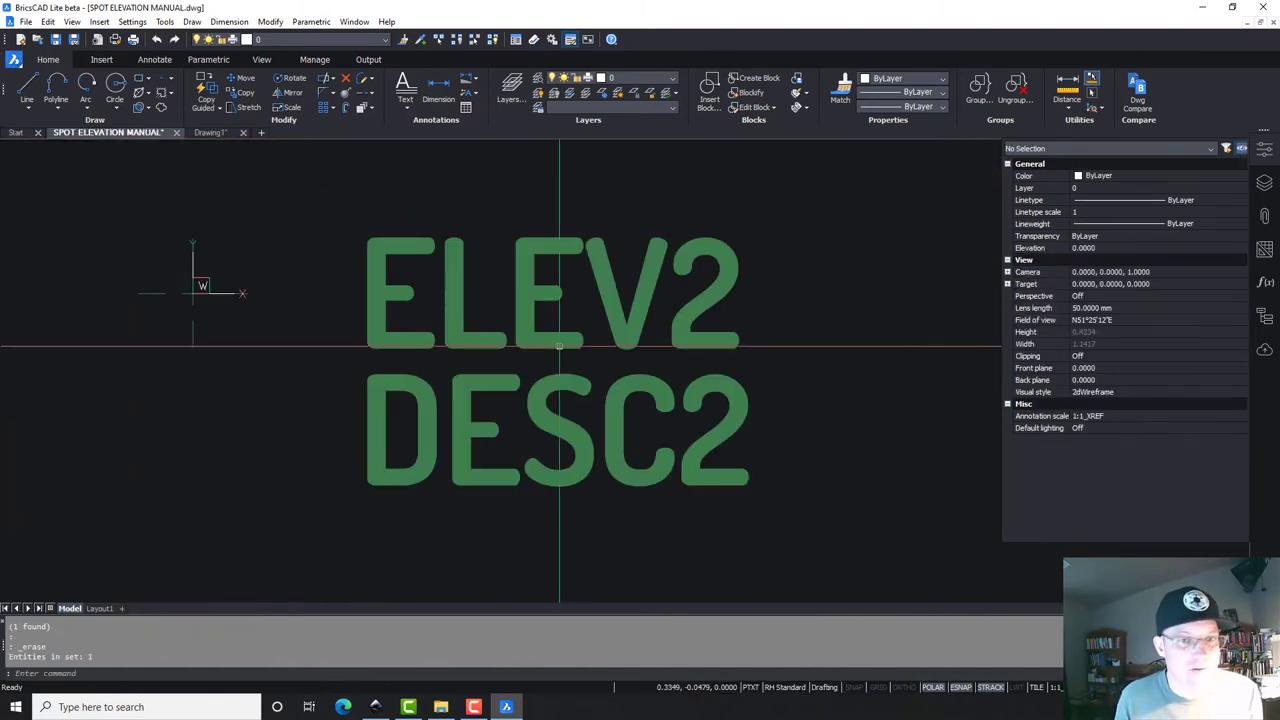
pyautogui.scroll(-3, 758, 381)
pyautogui.click(832, 441)
pyautogui.click(706, 297)
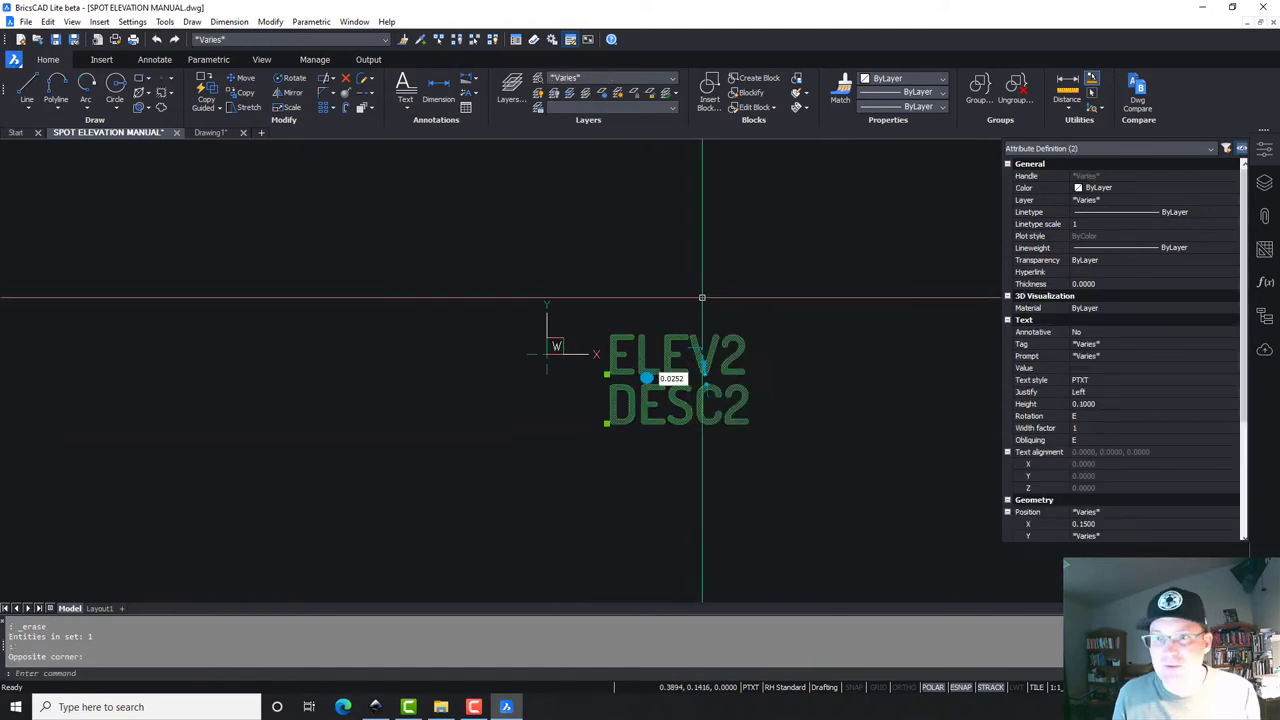
pyautogui.press('Escape')
pyautogui.click(477, 205)
pyautogui.press('Escape')
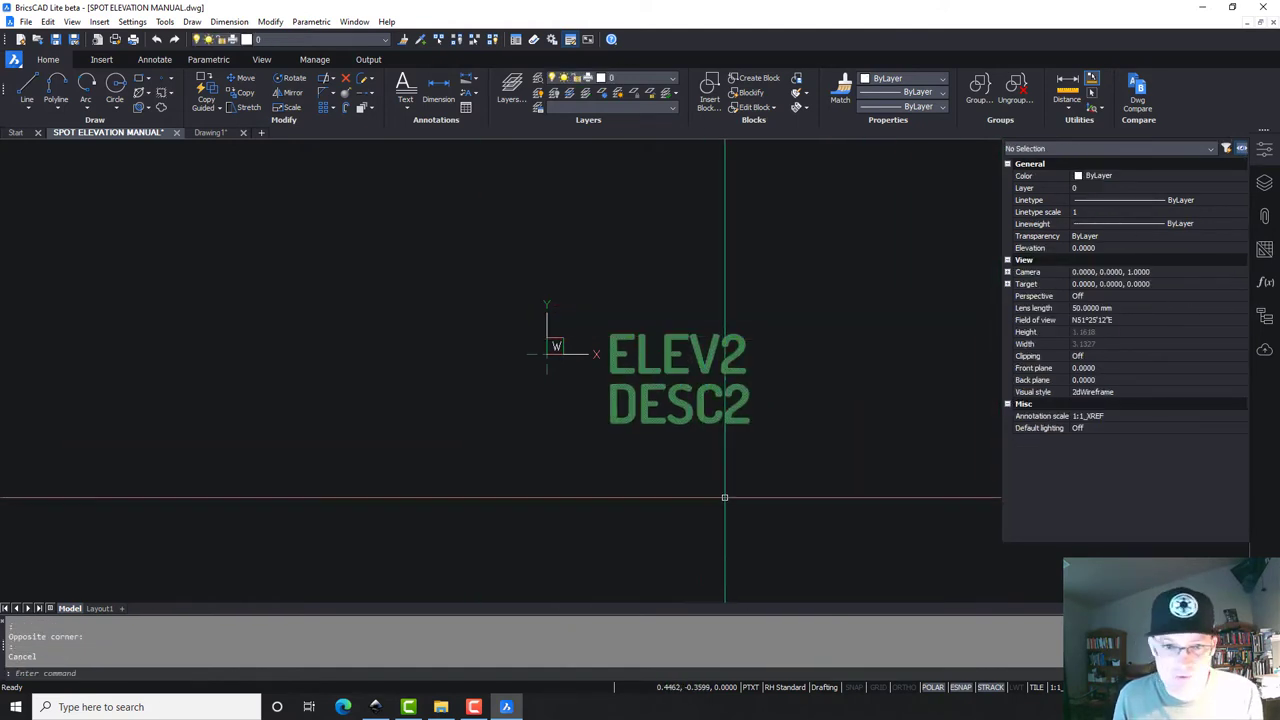
# Step: Zoom out and show the drawing's Structure panel
pyautogui.scroll(-2, 729, 280)
pyautogui.scroll(-2, 637, 300)
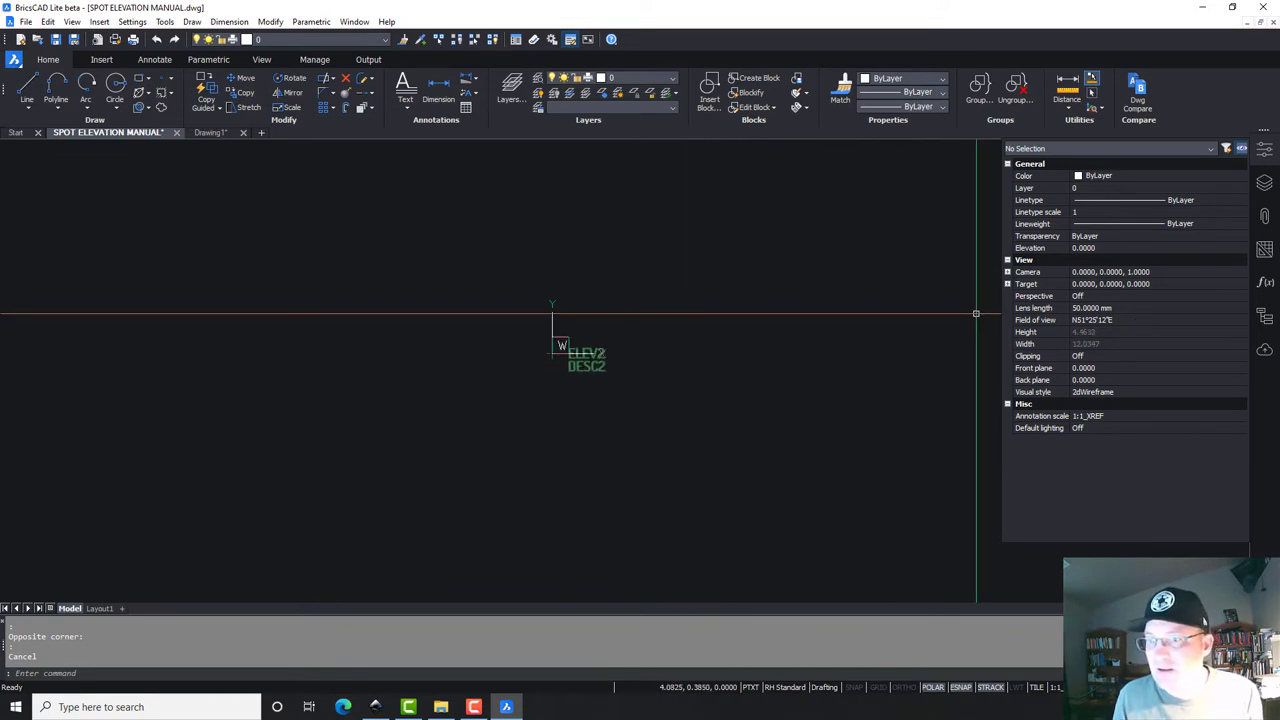
pyautogui.click(1264, 316)
# Step: Expand the SURVEY-TOPO-POINTS-GROUND-SPOT block reference, its entities and the SURVEY-TOPO-TEXT-DESCRIPTION group
pyautogui.click(1024, 188)
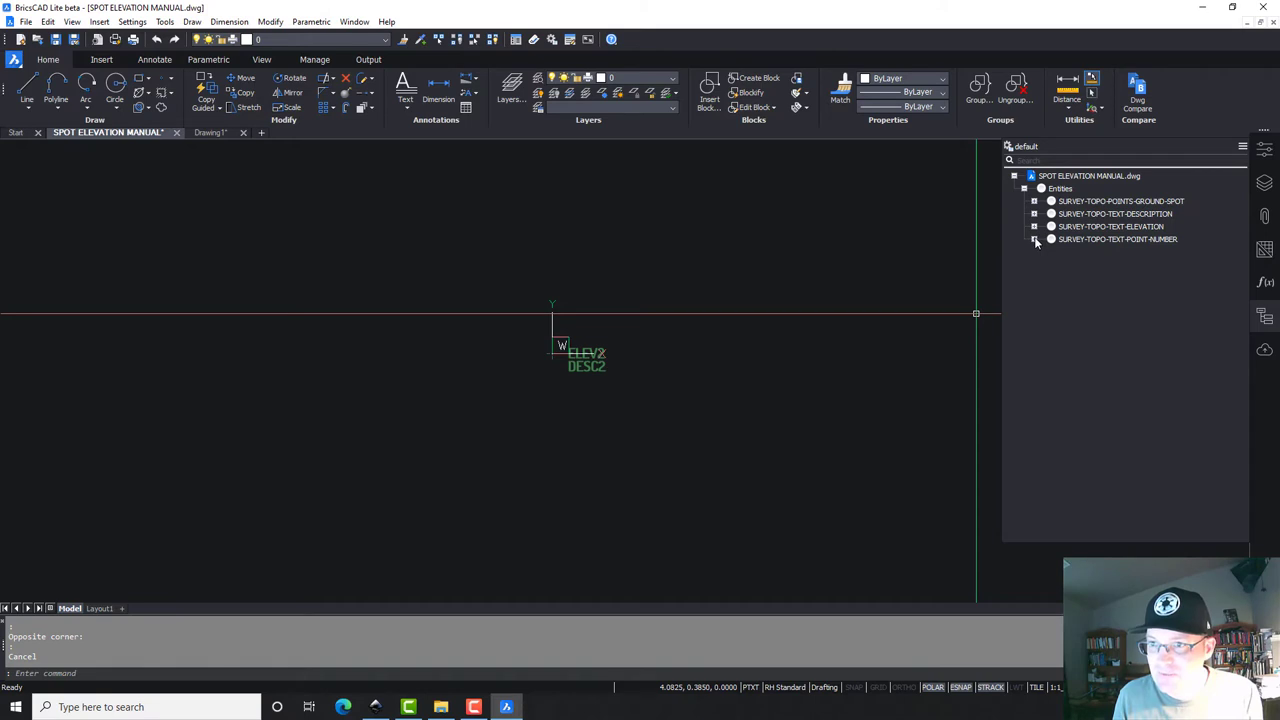
pyautogui.click(1035, 201)
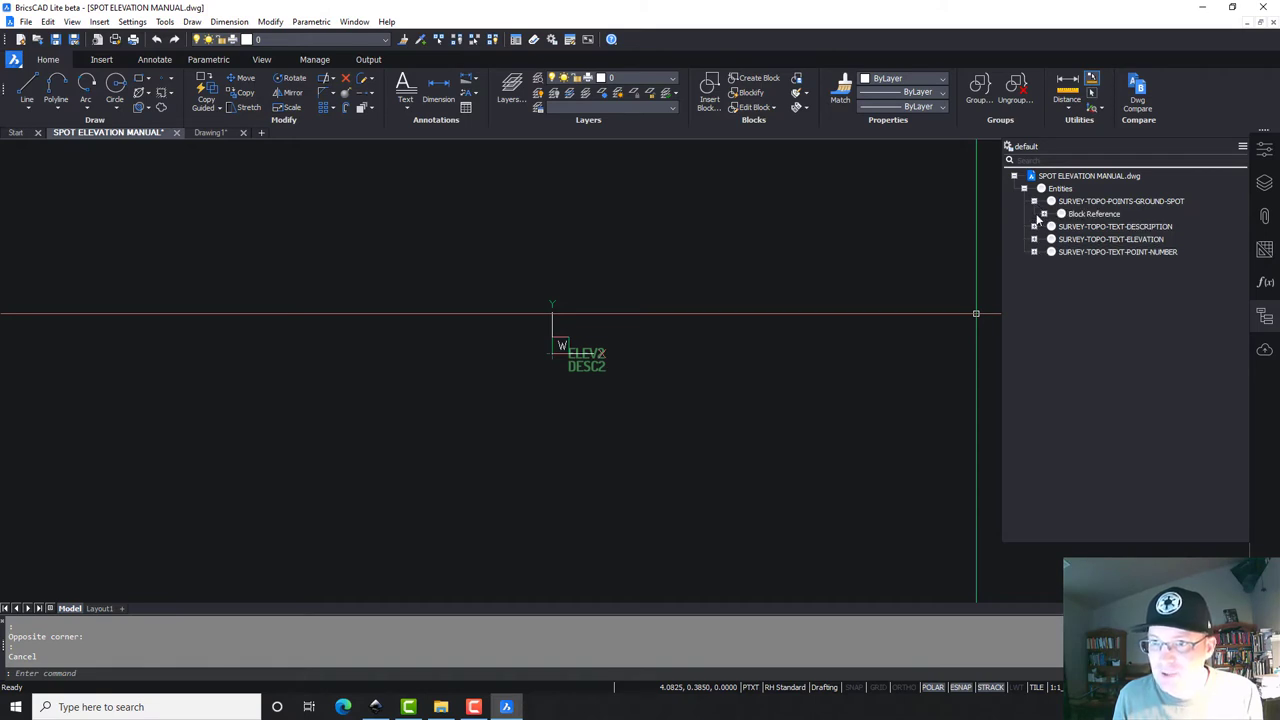
pyautogui.click(1044, 214)
pyautogui.click(1054, 227)
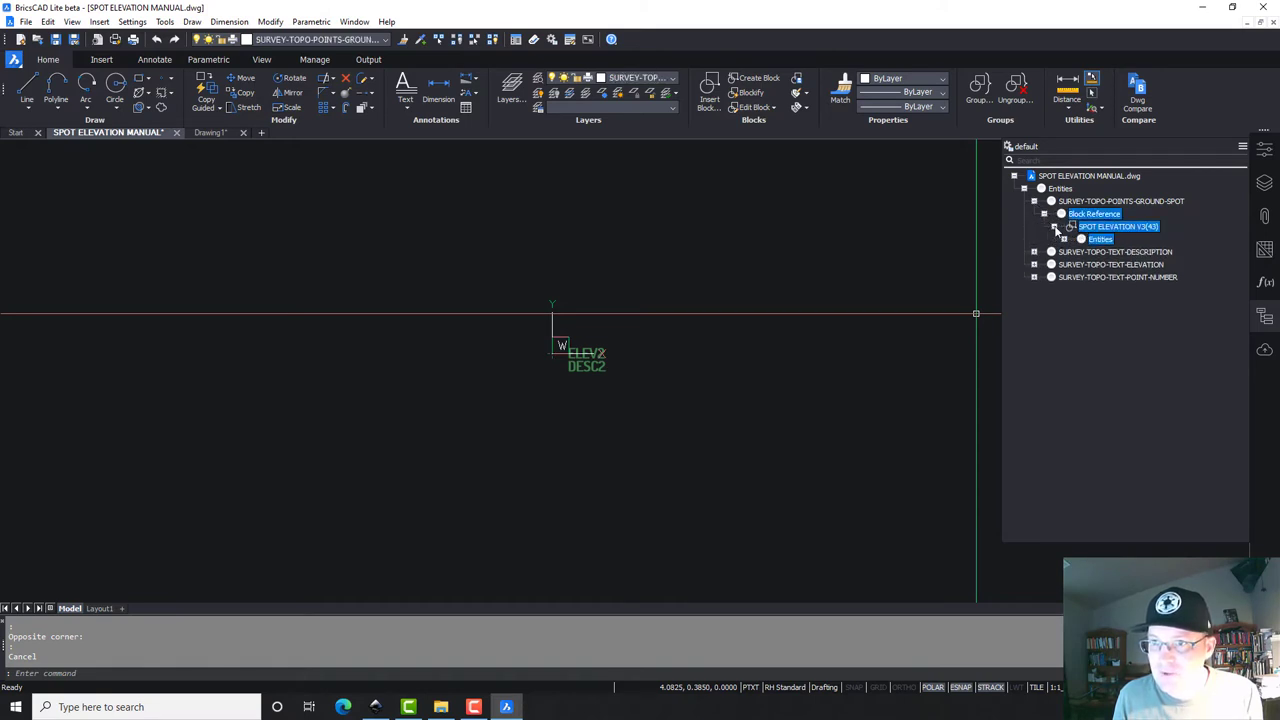
pyautogui.click(1064, 240)
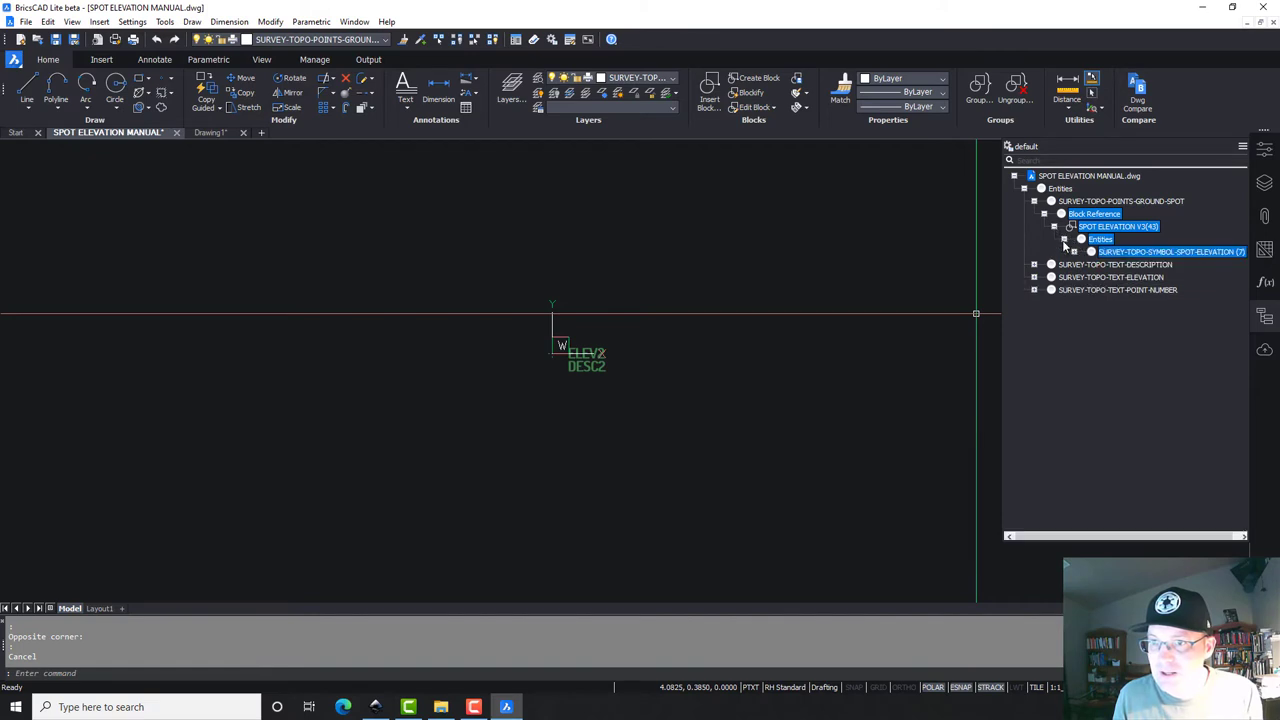
pyautogui.click(1074, 252)
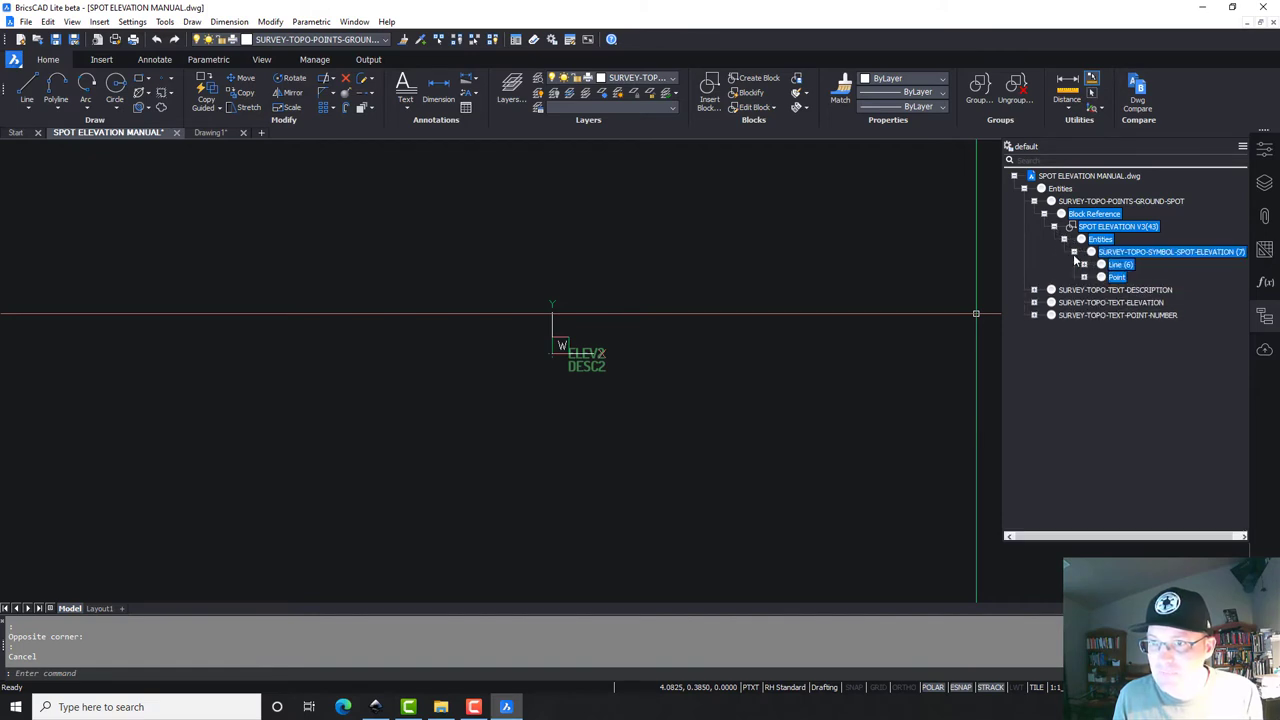
pyautogui.click(1035, 290)
# Step: Inspect the description and point-number attribute definitions' options, then clear the selection
pyautogui.click(1064, 304)
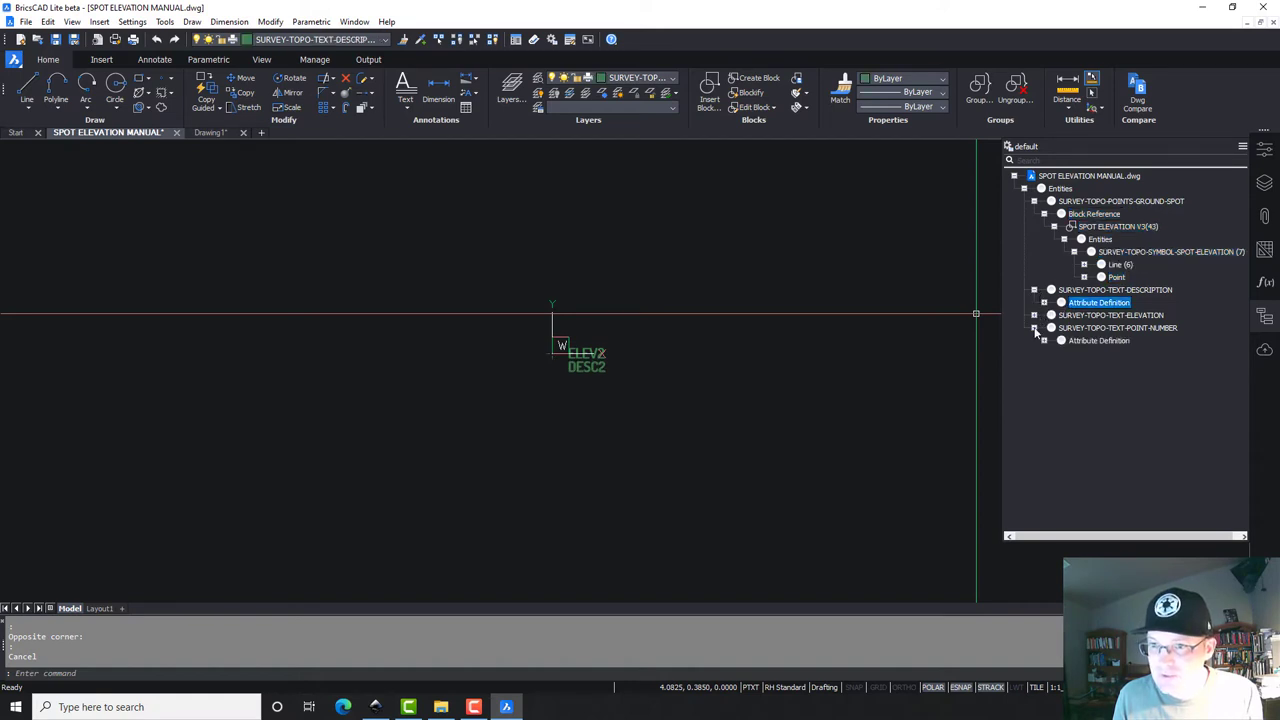
pyautogui.click(1074, 342)
pyautogui.rightClick(1074, 342)
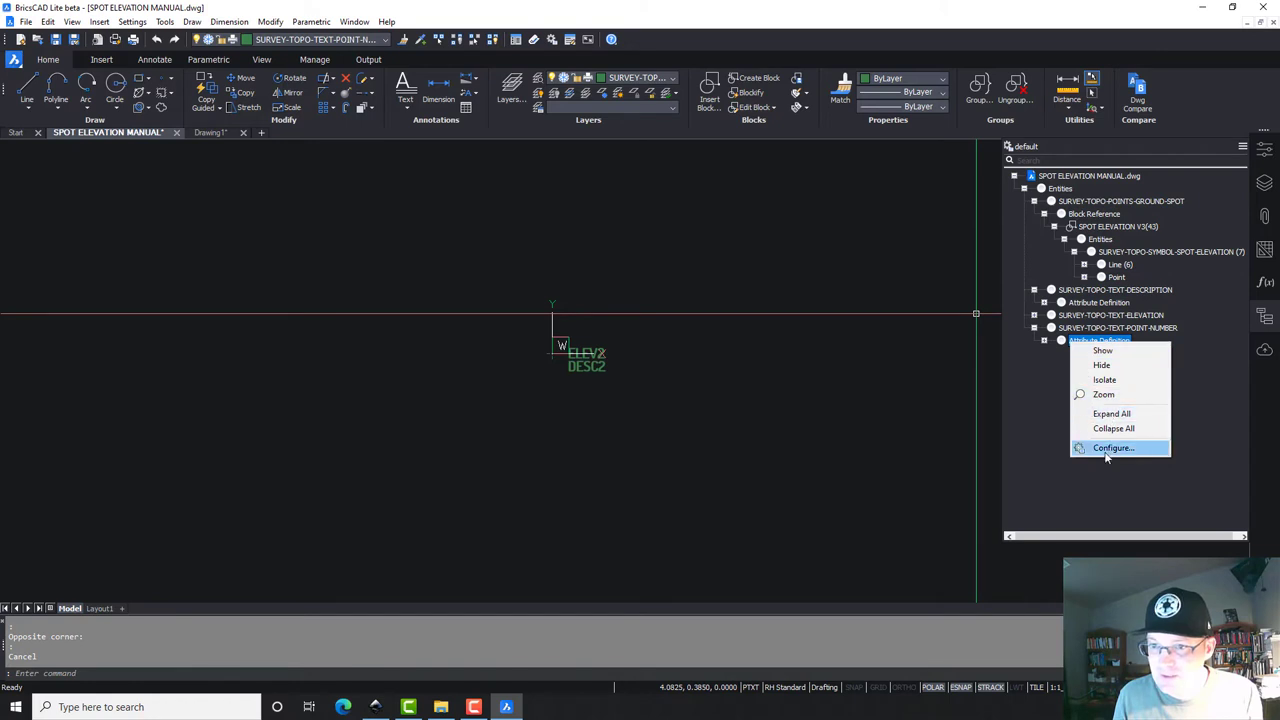
pyautogui.click(1094, 343)
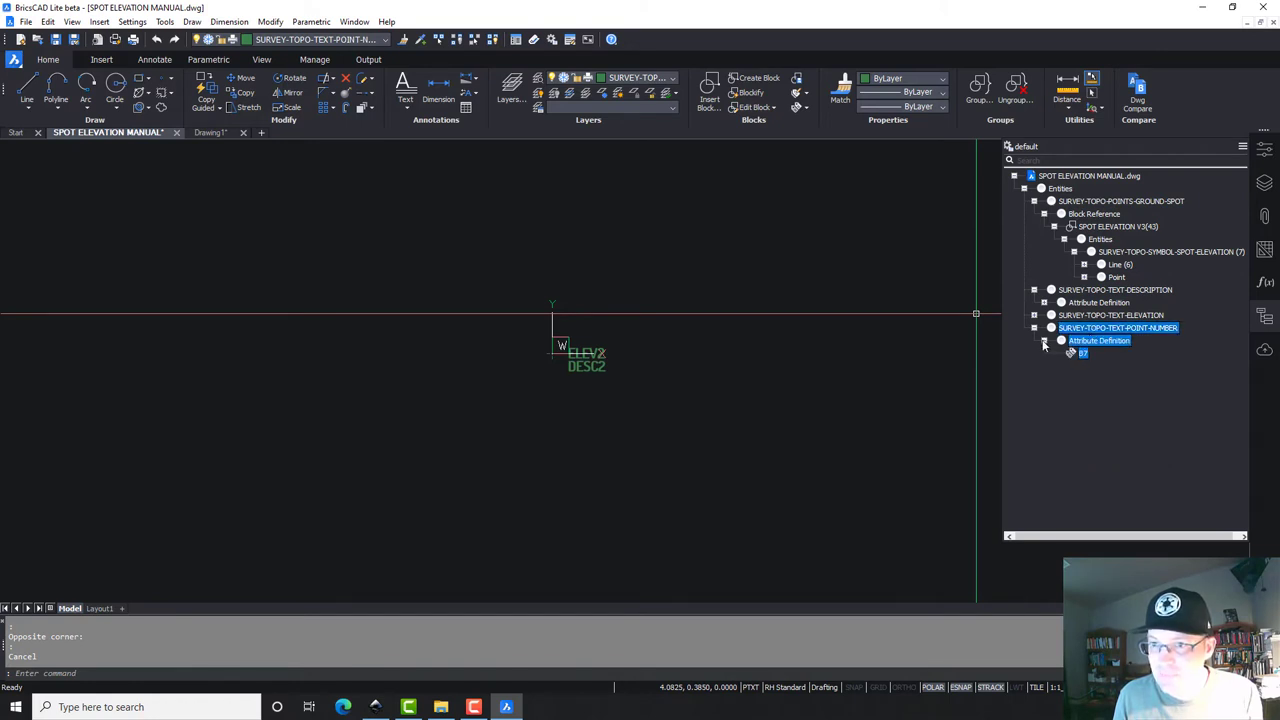
pyautogui.click(1085, 342)
pyautogui.rightClick(1084, 343)
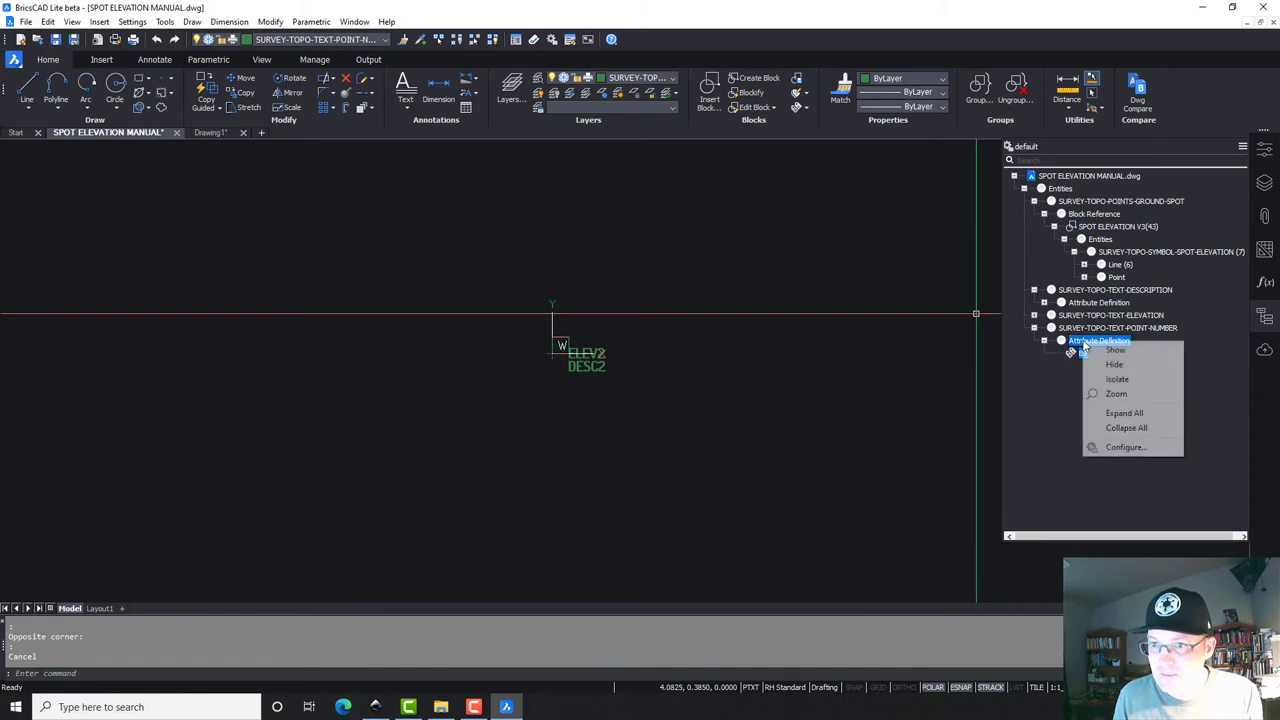
pyautogui.click(1113, 351)
pyautogui.press('Escape')
# Step: Thaw all layers in the drawing
pyautogui.click(617, 94)
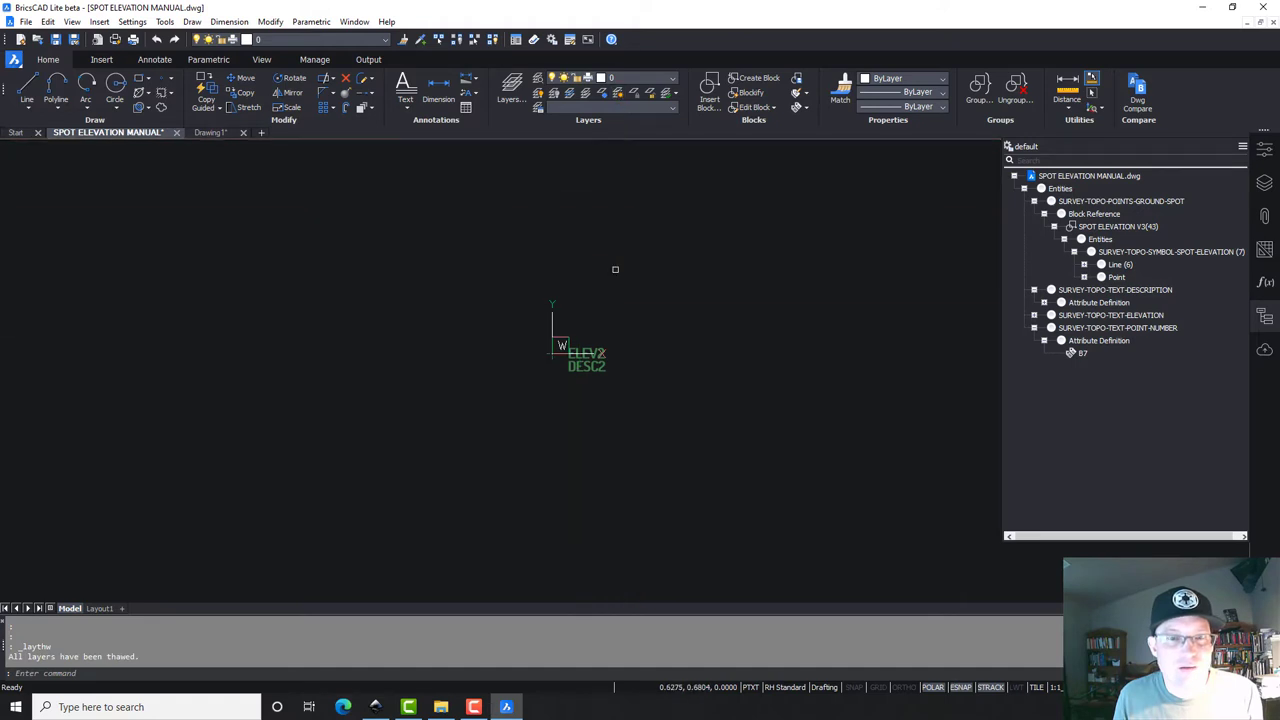
pyautogui.press('Escape')
pyautogui.scroll(6, 580, 348)
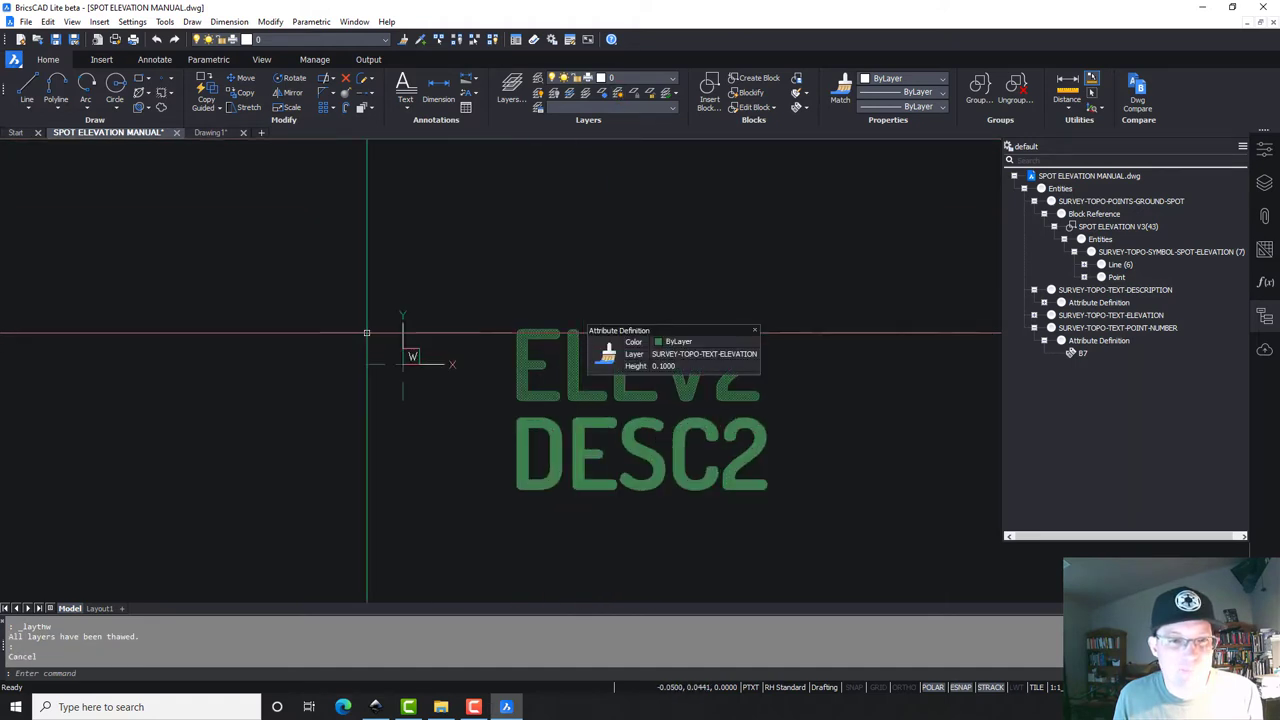
pyautogui.press('Escape')
pyautogui.scroll(-3, 331, 253)
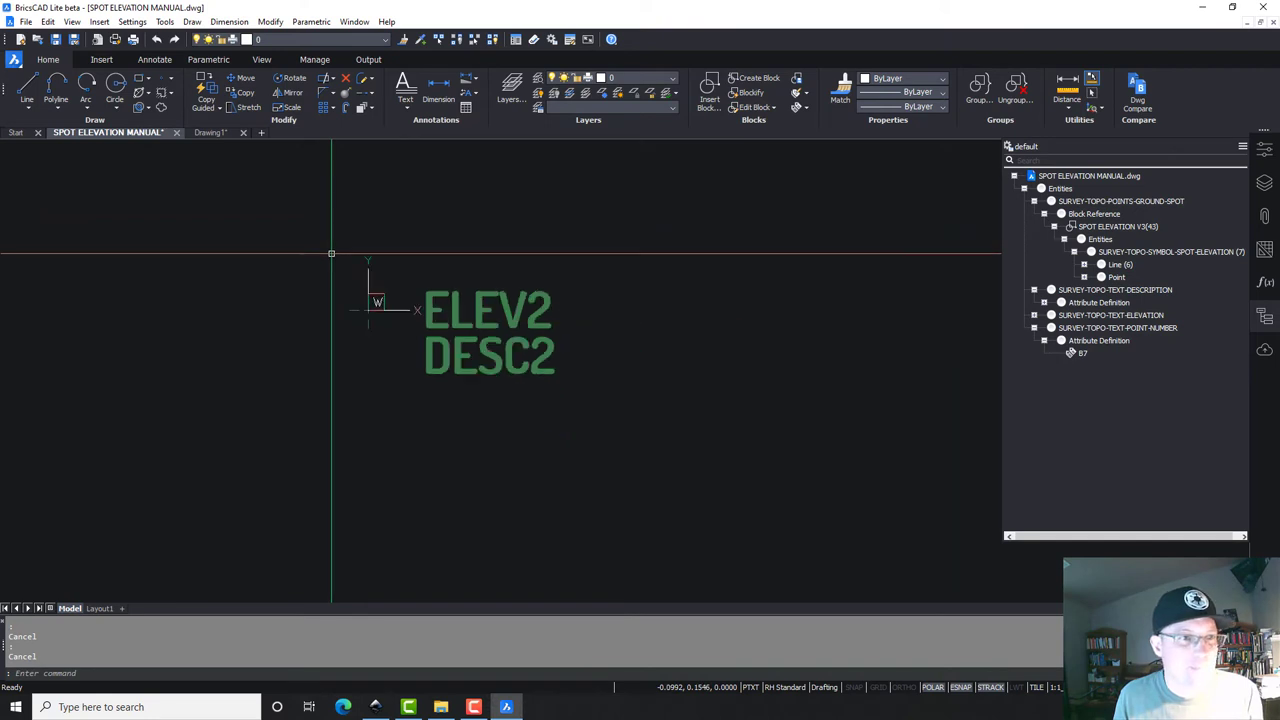
# Step: Start WBLOCK and name the target file SPOT ELEVATION MANUAL V2.dwg in the Blocks folder
pyautogui.write('w')
pyautogui.press('Return')
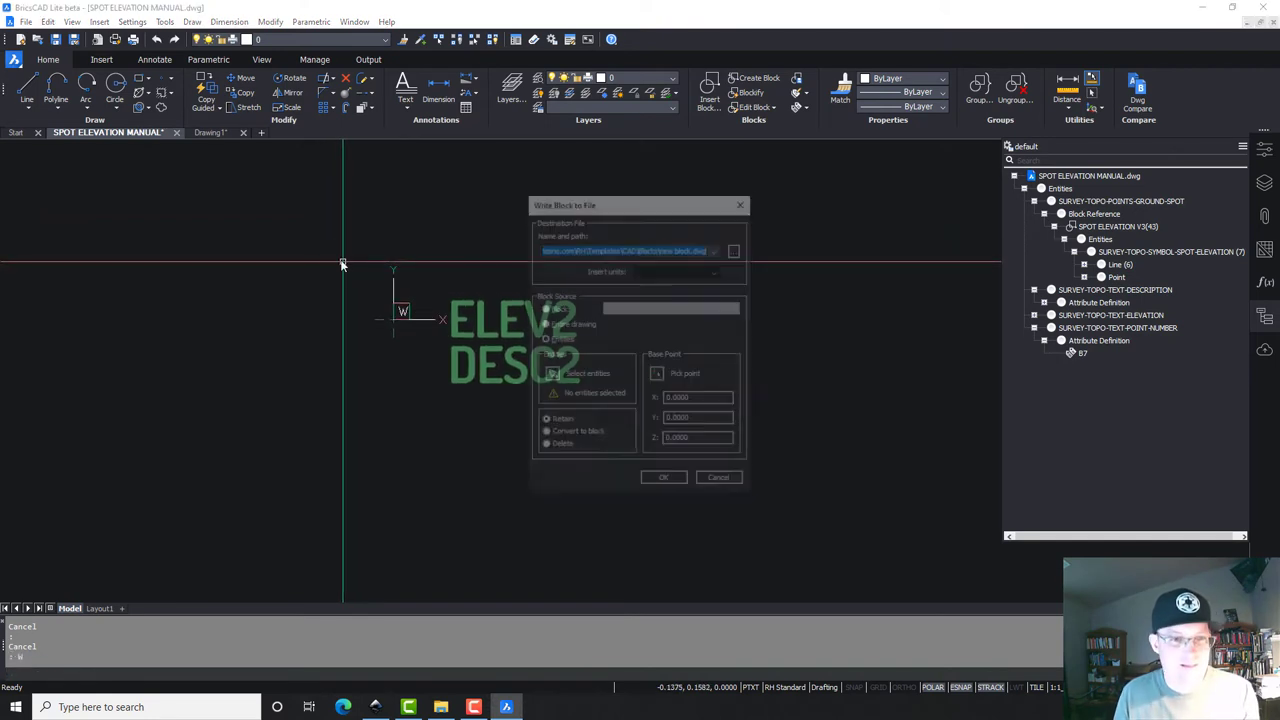
pyautogui.click(736, 250)
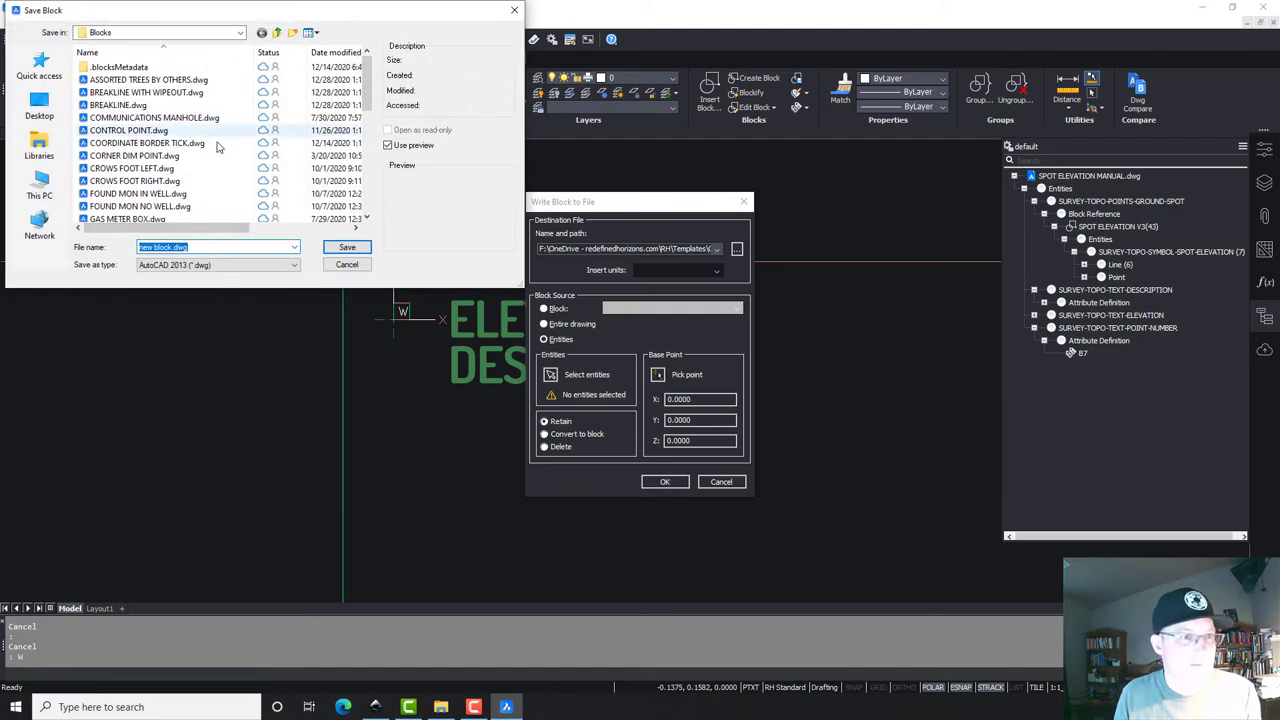
pyautogui.scroll(-8, 210, 175)
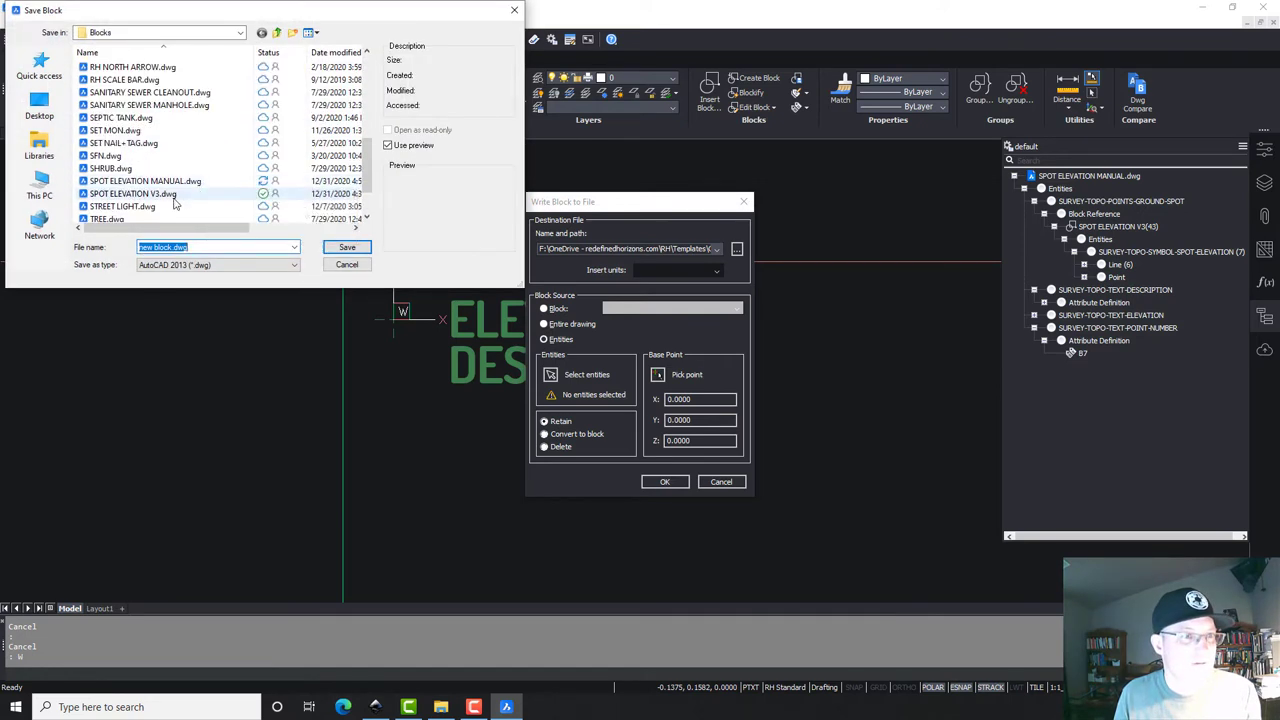
pyautogui.click(143, 182)
pyautogui.click(220, 248)
pyautogui.click(231, 250)
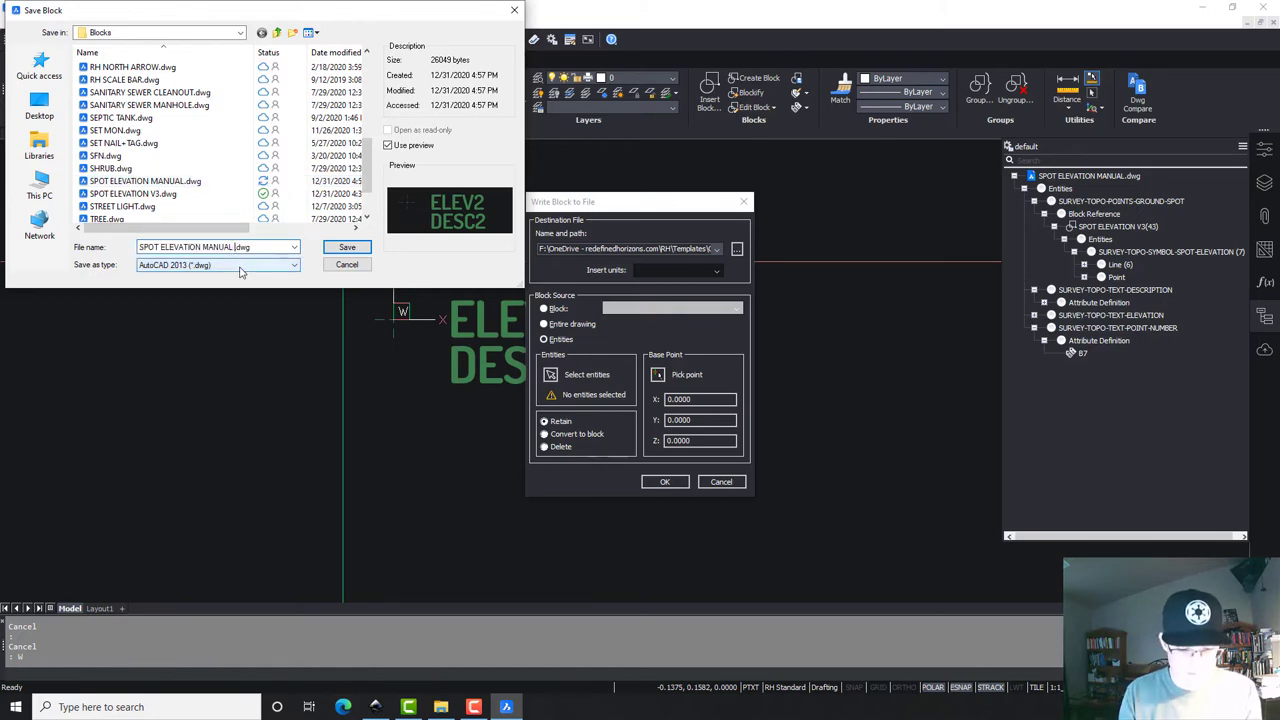
pyautogui.write('V')
pyautogui.press('Return')
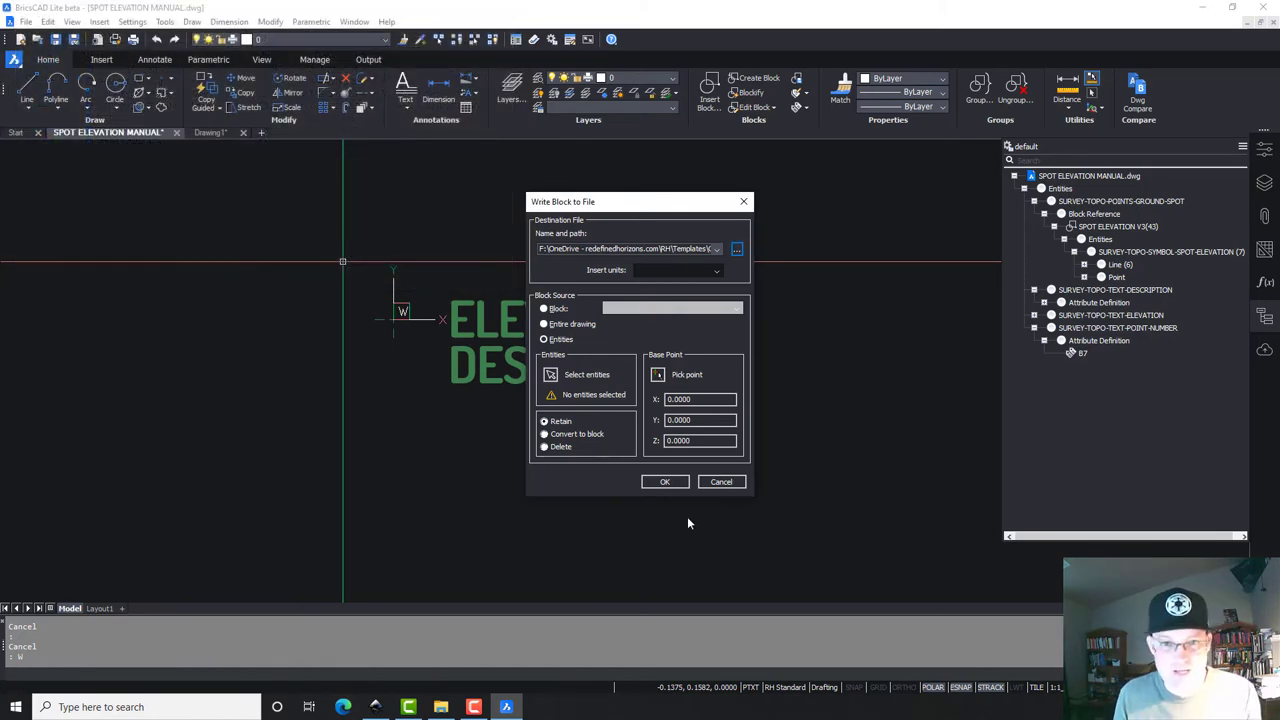
# Step: Crossing-select the three text and symbol entities and write the block file
pyautogui.click(666, 483)
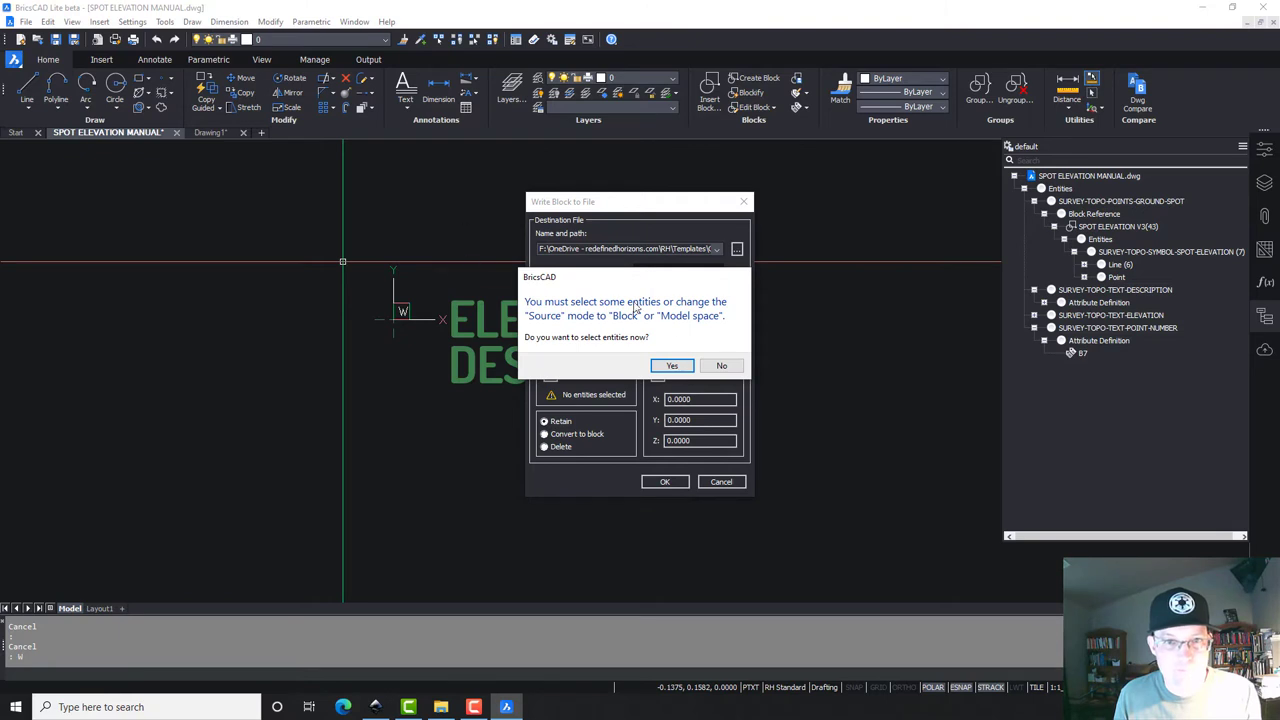
pyautogui.click(677, 367)
pyautogui.click(686, 429)
pyautogui.click(375, 301)
pyautogui.press('Return')
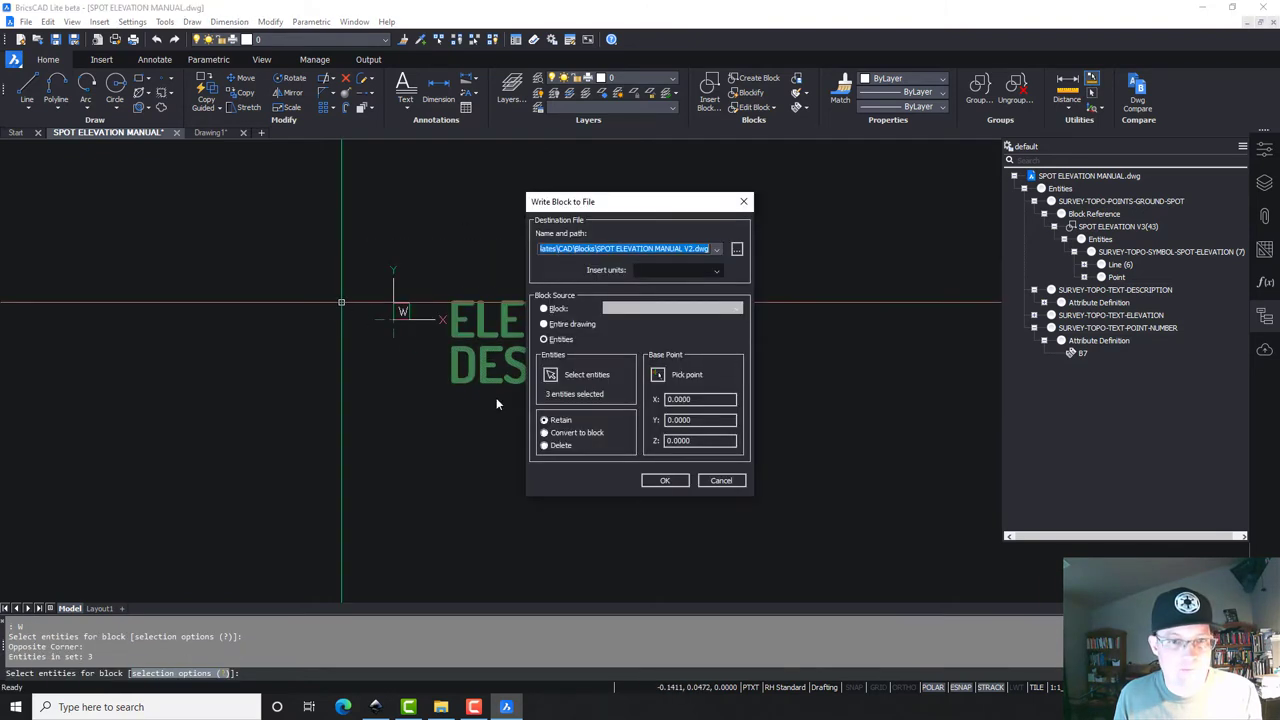
pyautogui.click(643, 480)
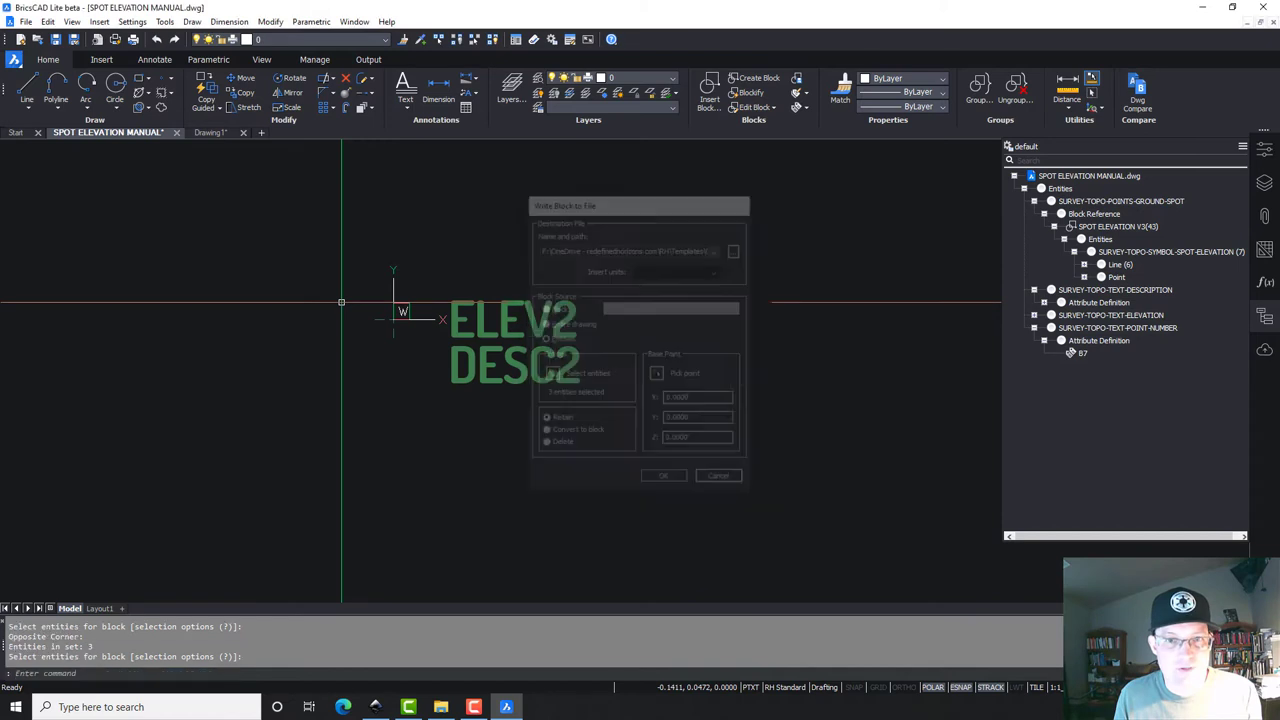
# Step: In Drawing1, start INSERT and load SPOT ELEVATION MANUAL V2.dwg as the block
pyautogui.click(214, 133)
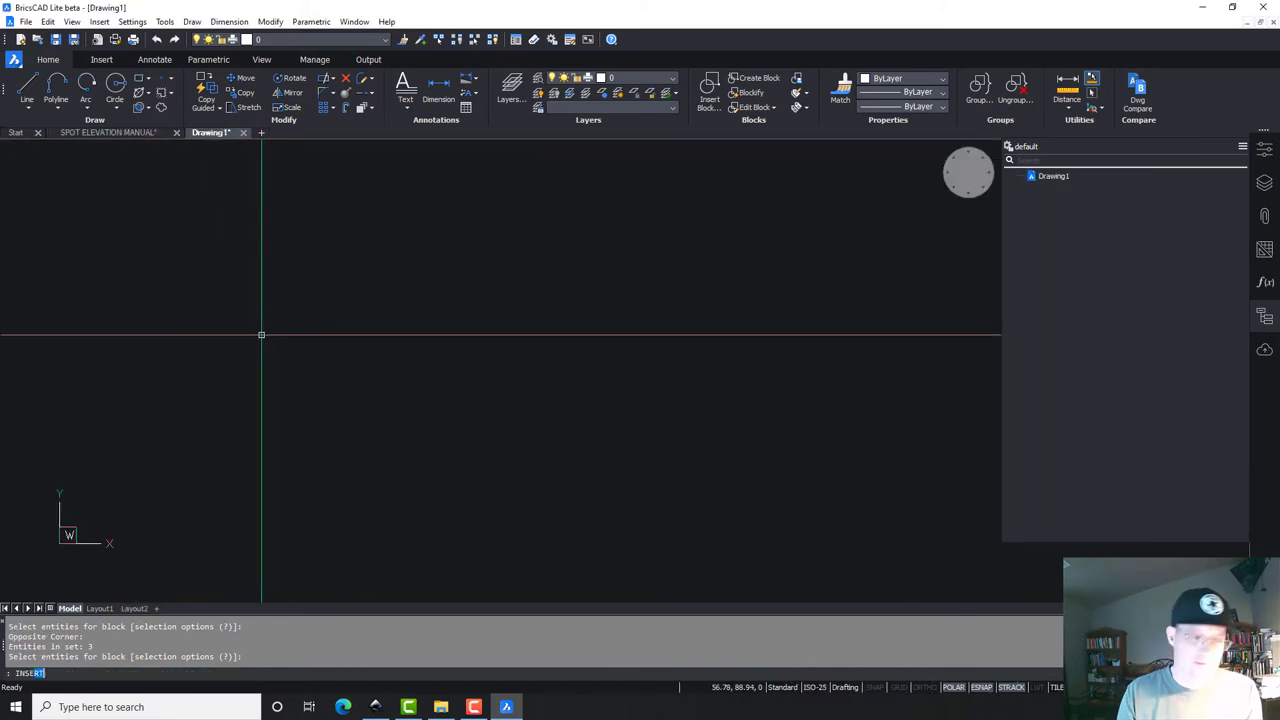
pyautogui.write('INSERT')
pyautogui.press('Return')
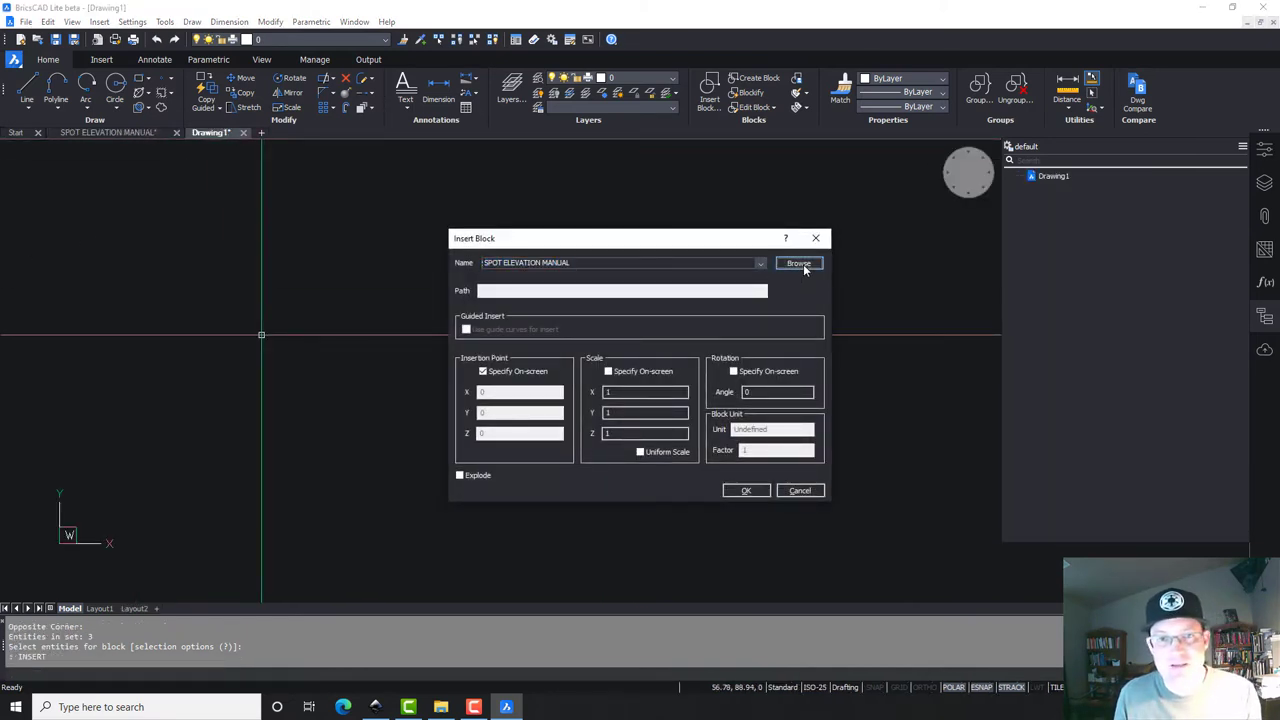
pyautogui.click(798, 263)
pyautogui.scroll(-3, 145, 187)
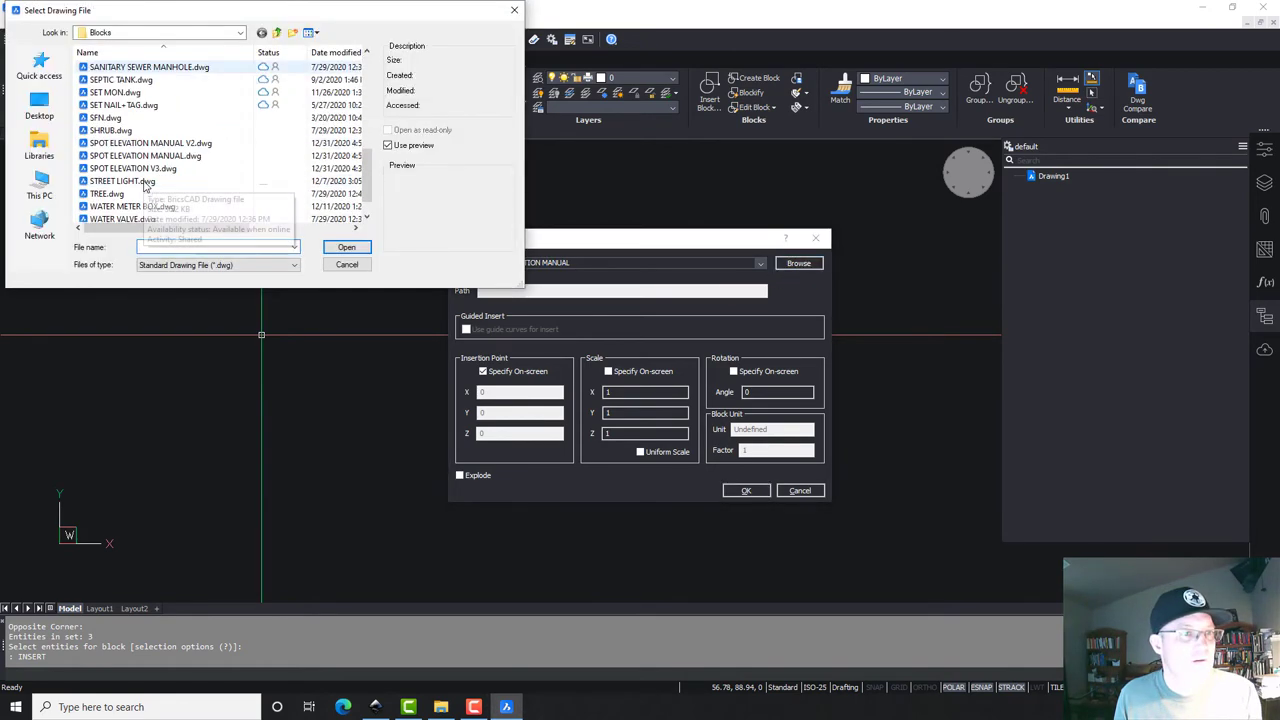
pyautogui.click(172, 155)
pyautogui.click(171, 145)
pyautogui.click(172, 157)
pyautogui.doubleClick(172, 157)
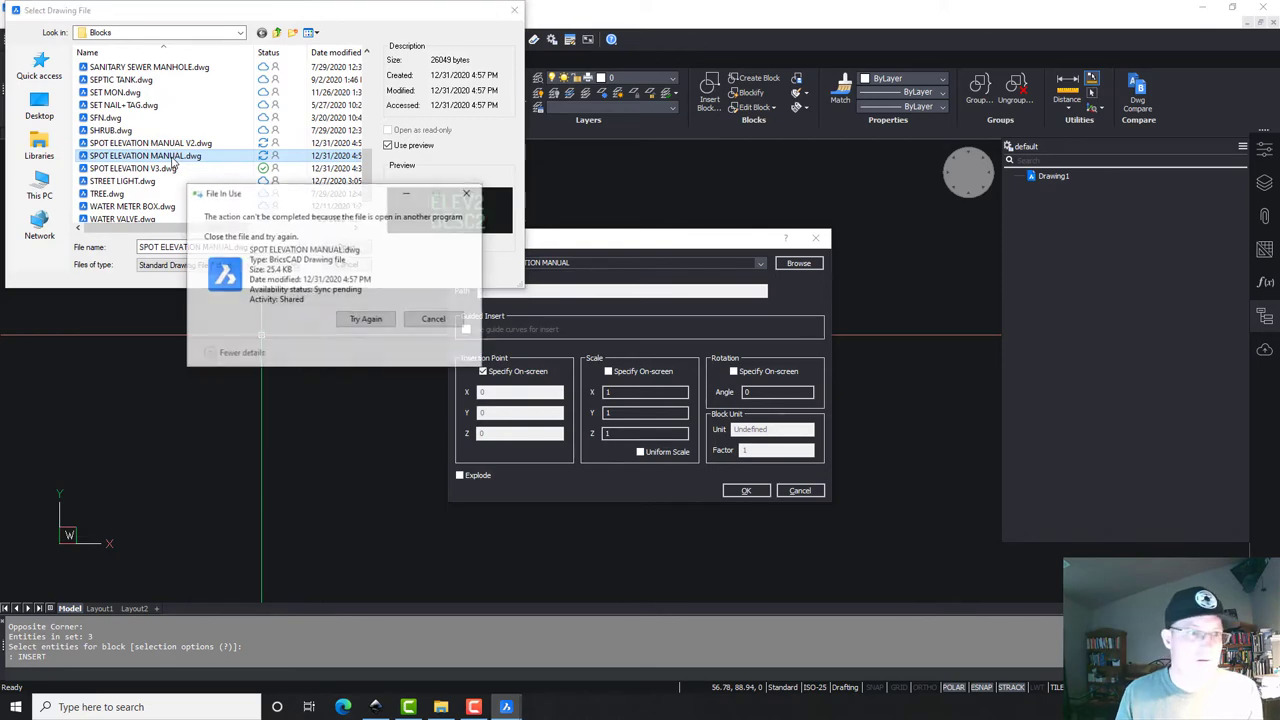
pyautogui.click(431, 317)
pyautogui.click(205, 145)
pyautogui.click(343, 249)
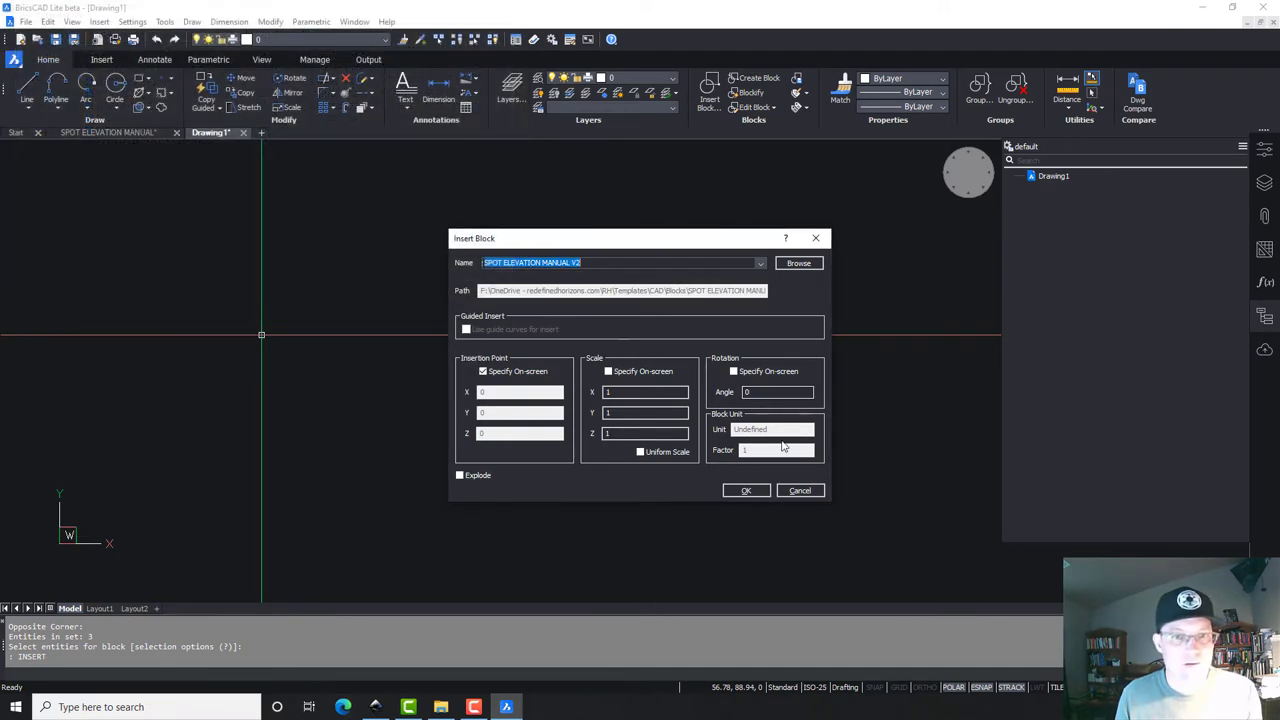
# Step: Place the block with description GROUND and elevation 245.3', then zoom extents
pyautogui.click(746, 490)
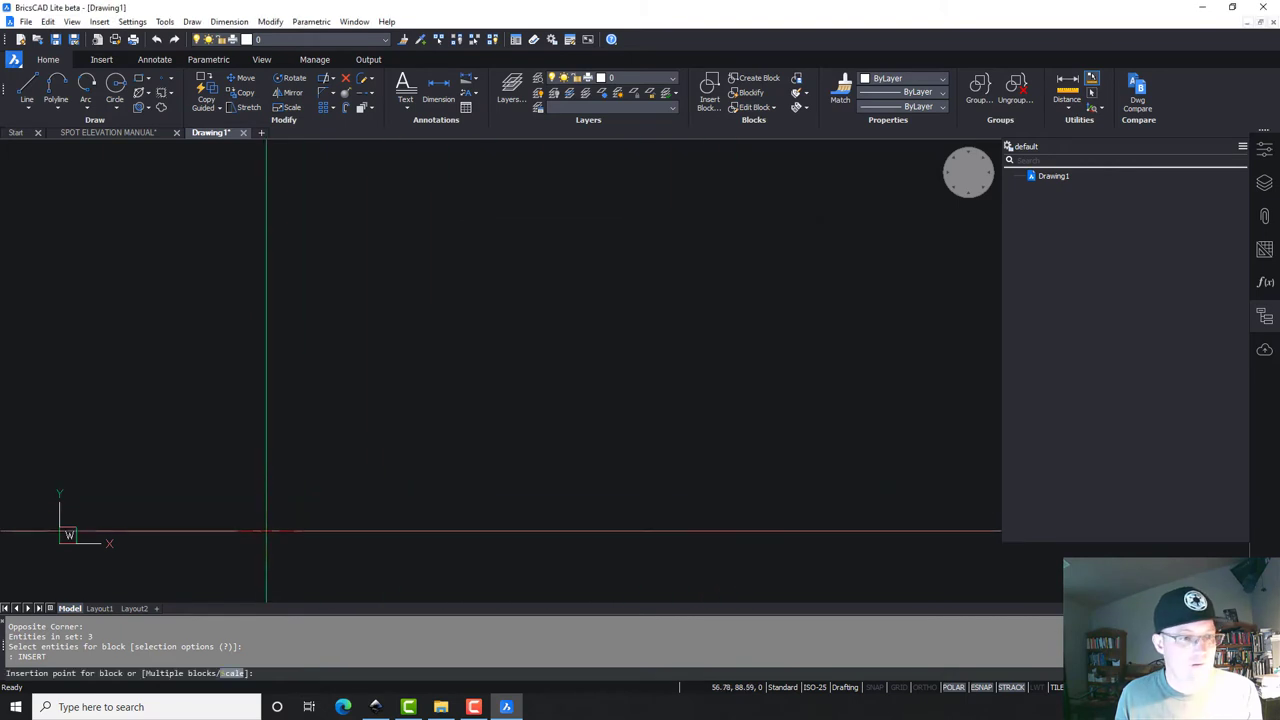
pyautogui.click(519, 356)
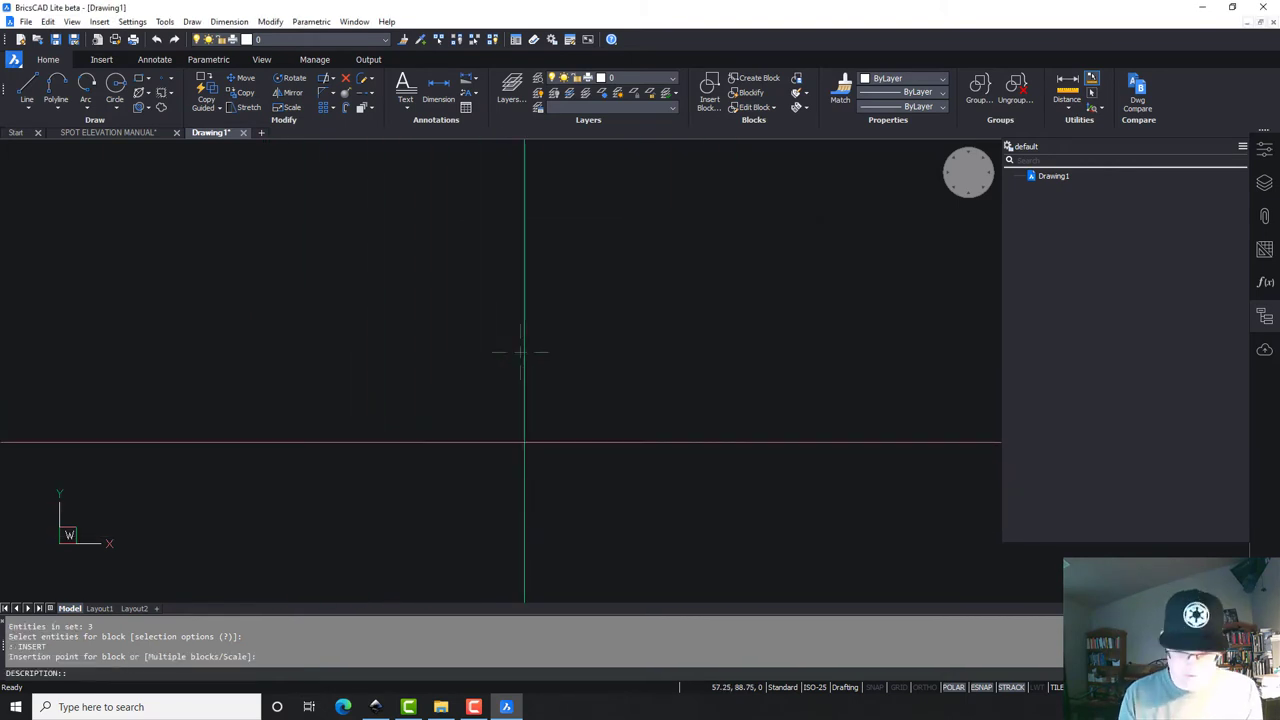
pyautogui.write('GROUND')
pyautogui.press('Return')
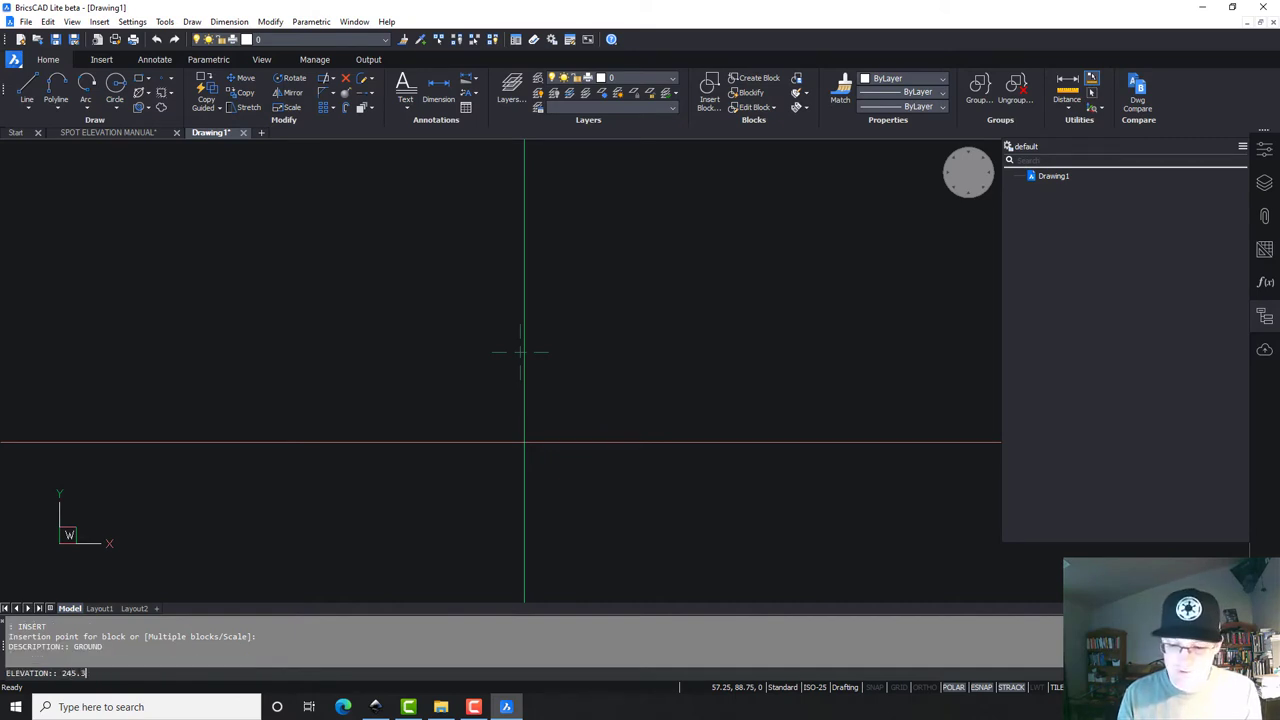
pyautogui.write("245.3'")
pyautogui.press('Return')
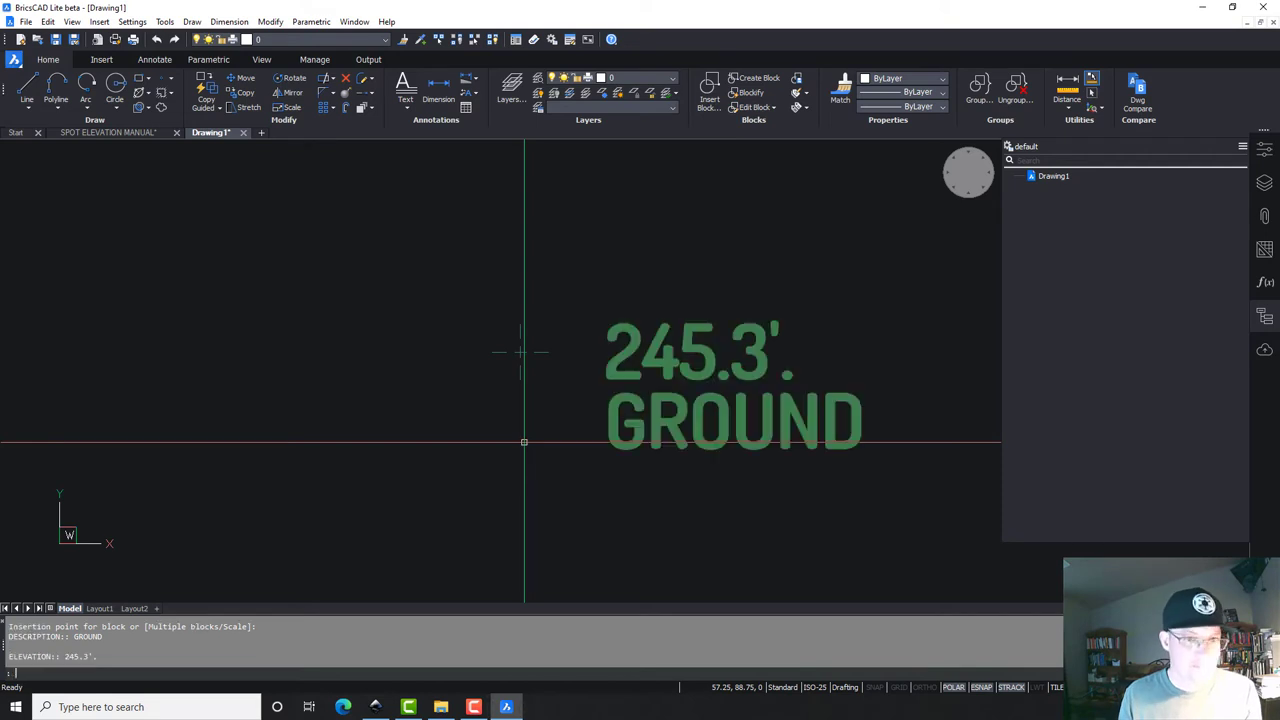
pyautogui.press('Escape')
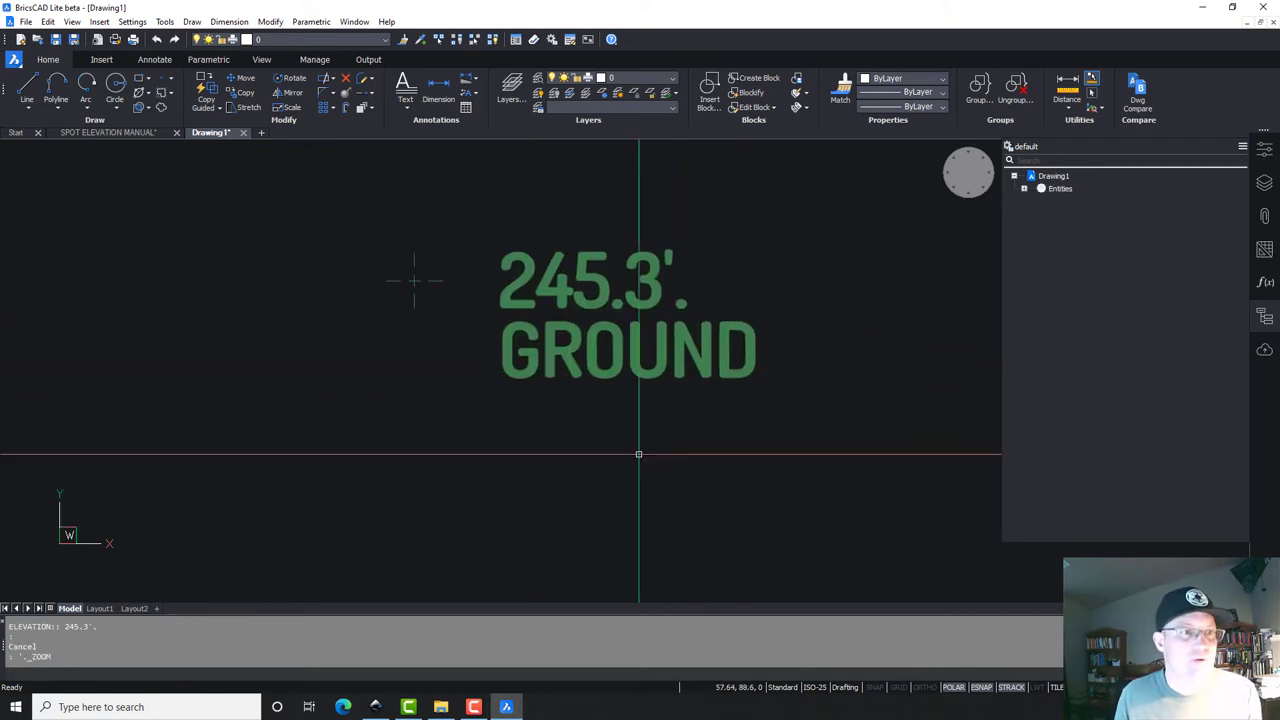
pyautogui.middleClick(413, 281)
pyautogui.middleClick(413, 281)
# Step: Close SPOT ELEVATION MANUAL.dwg without saving and recentre on the inserted block
pyautogui.click(176, 133)
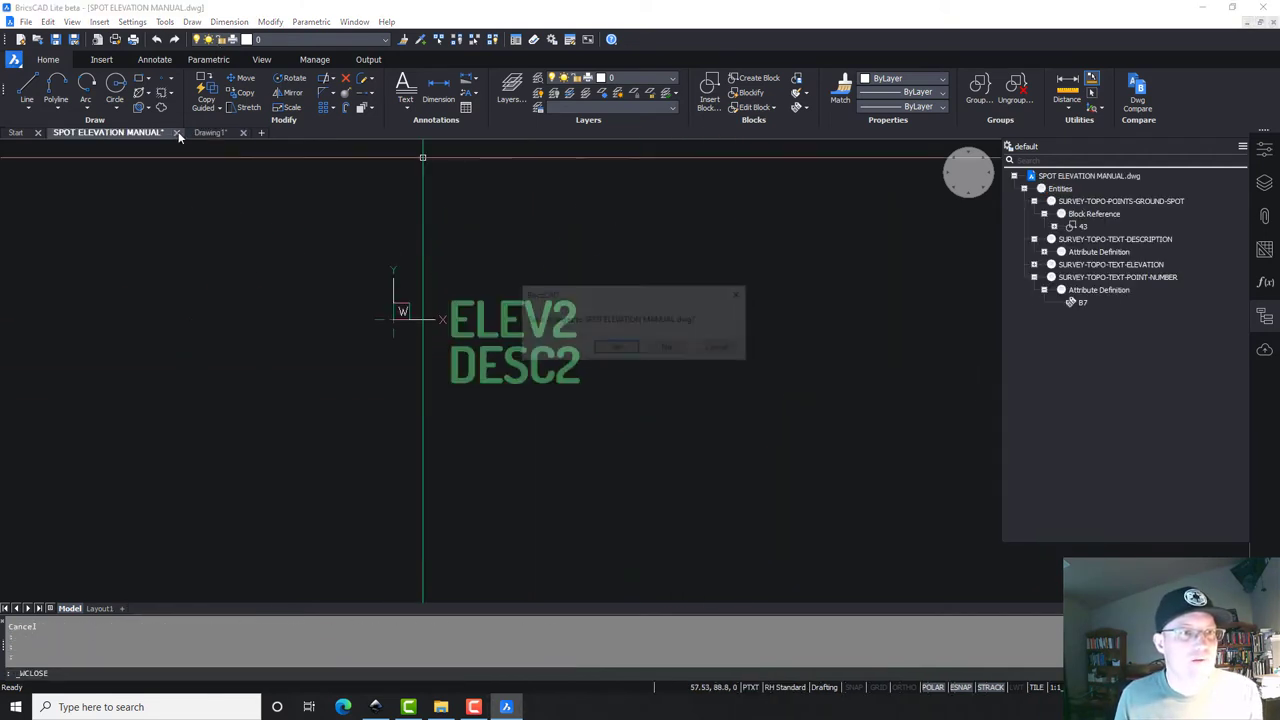
pyautogui.click(670, 350)
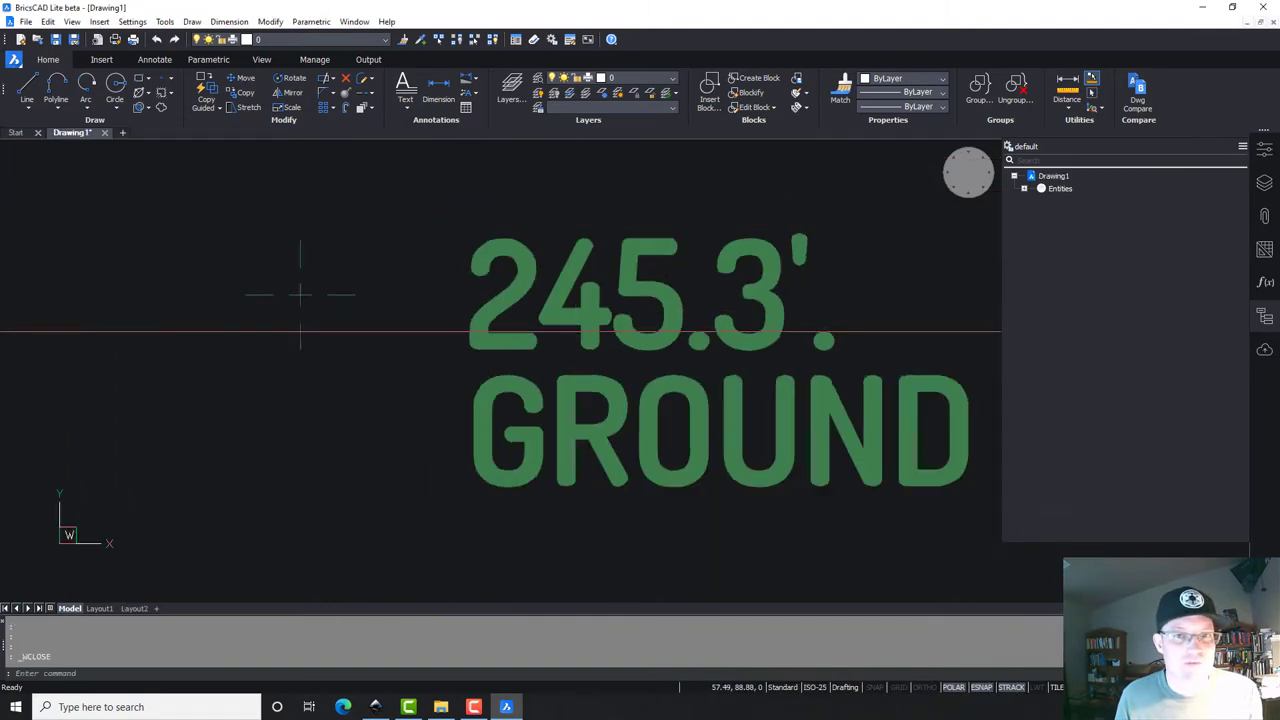
pyautogui.scroll(-2, 571, 360)
pyautogui.click(633, 509)
pyautogui.click(546, 346)
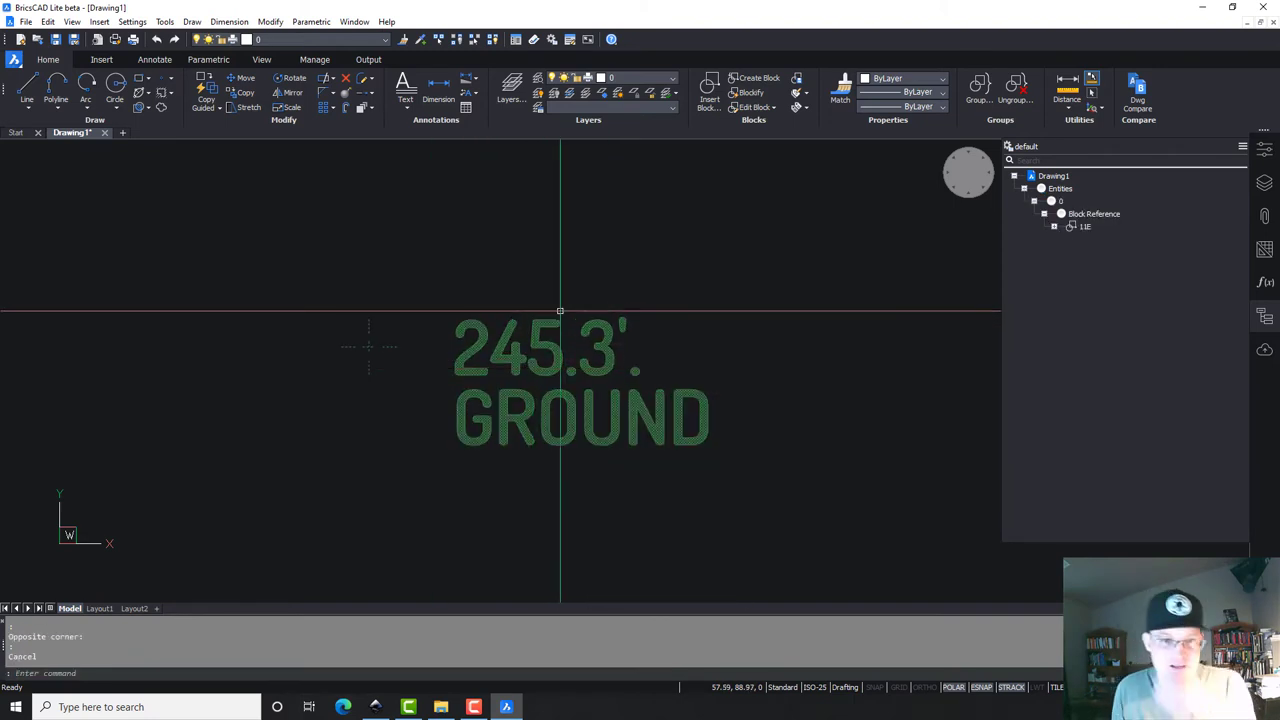
pyautogui.press('Escape')
pyautogui.scroll(-3, 457, 266)
pyautogui.moveTo(384, 279); pyautogui.dragTo(463, 317, button='middle')
# Step: Explode the 245.3' GROUND block into ELEV2 and DESC2 attribute definitions and run MULTILEADER
pyautogui.click(592, 436)
pyautogui.click(550, 371)
pyautogui.write('x')
pyautogui.press('Return')
pyautogui.scroll(3, 541, 393)
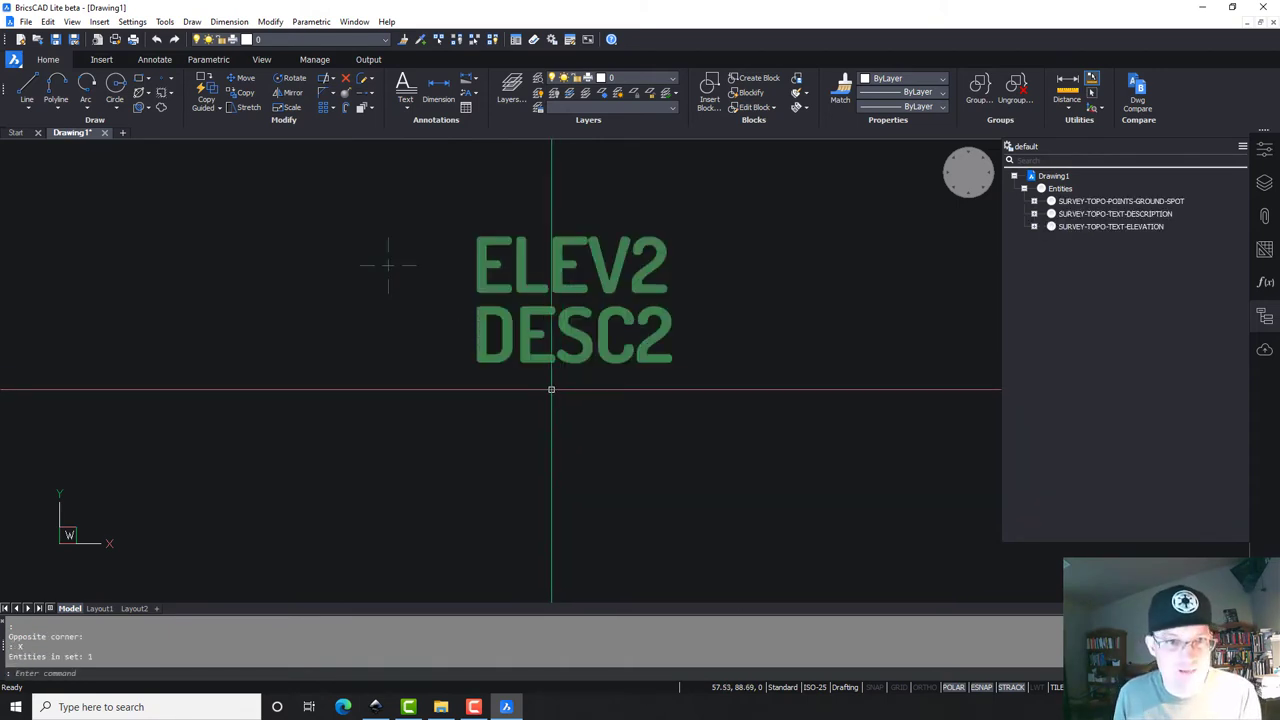
pyautogui.press('Escape')
pyautogui.moveTo(449, 221); pyautogui.dragTo(451, 371, button='middle')
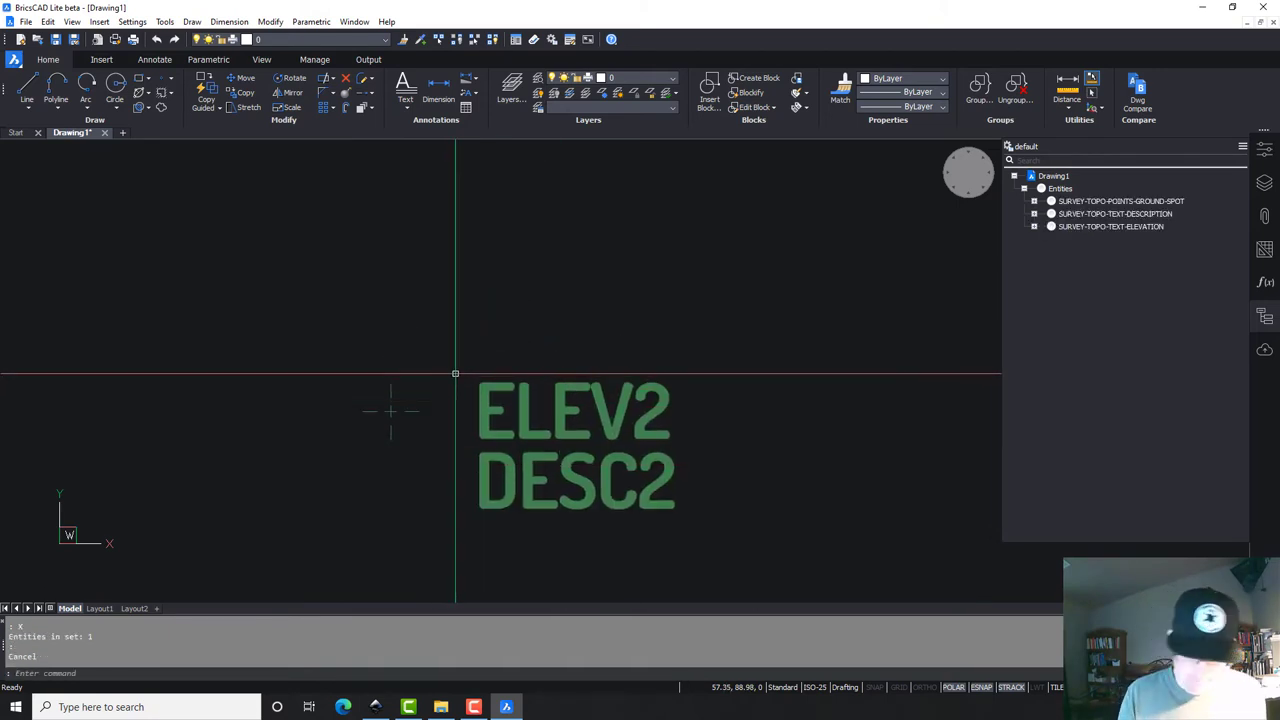
pyautogui.write('multi')
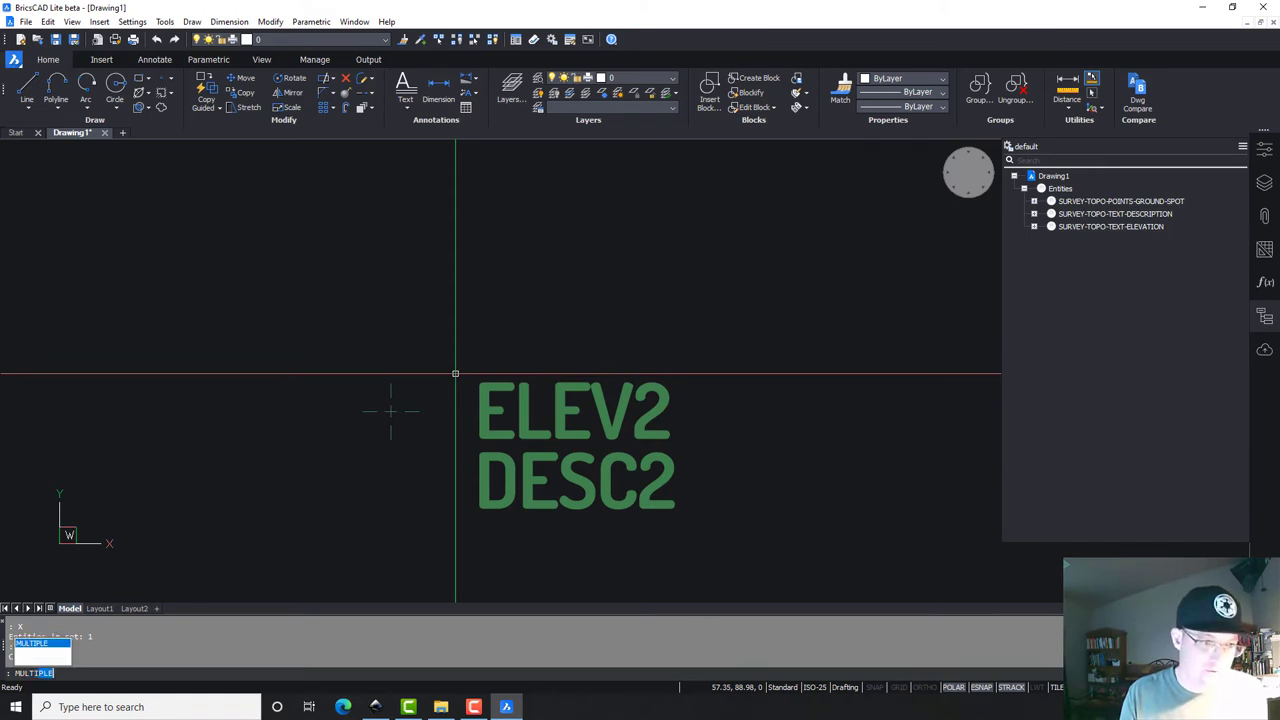
pyautogui.write('leader')
pyautogui.press('Return')
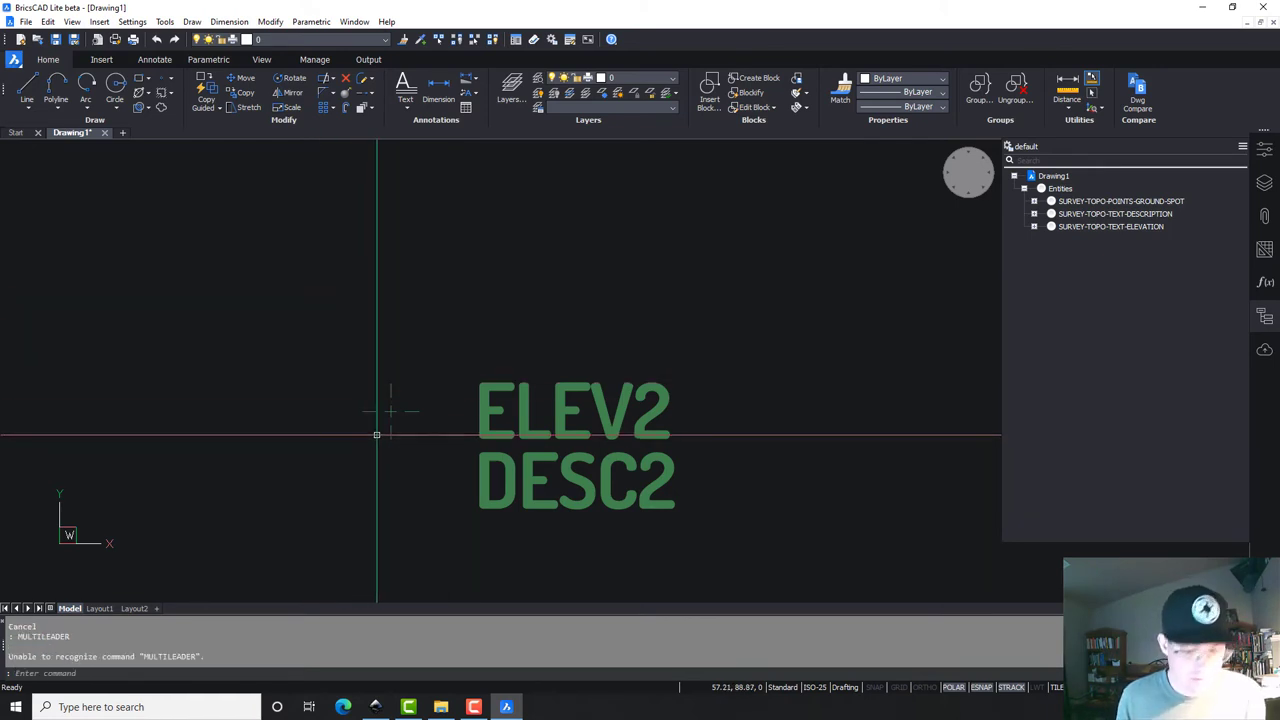
# Step: Draw a multileader with the two-line text EL: XXX.X' and GROUND
pyautogui.write('ml')
pyautogui.press('Return')
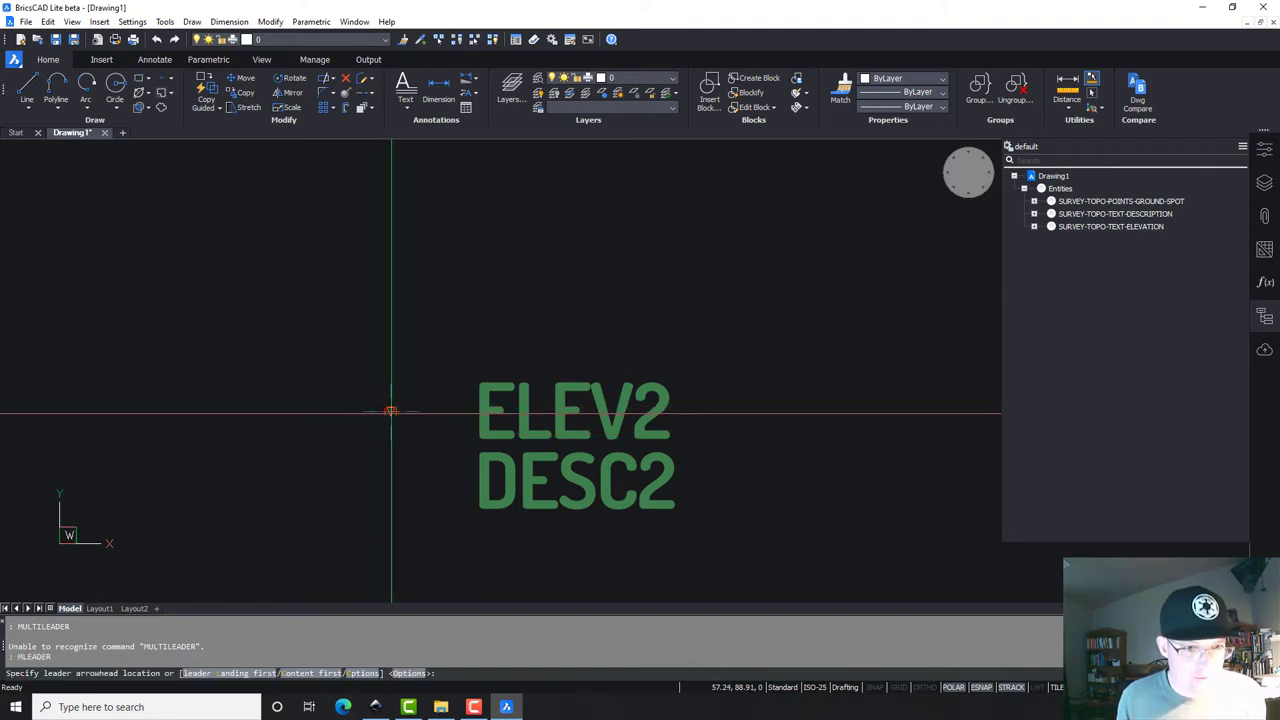
pyautogui.click(391, 411)
pyautogui.moveTo(543, 200); pyautogui.dragTo(435, 175, button='middle')
pyautogui.click(435, 175)
pyautogui.write('E')
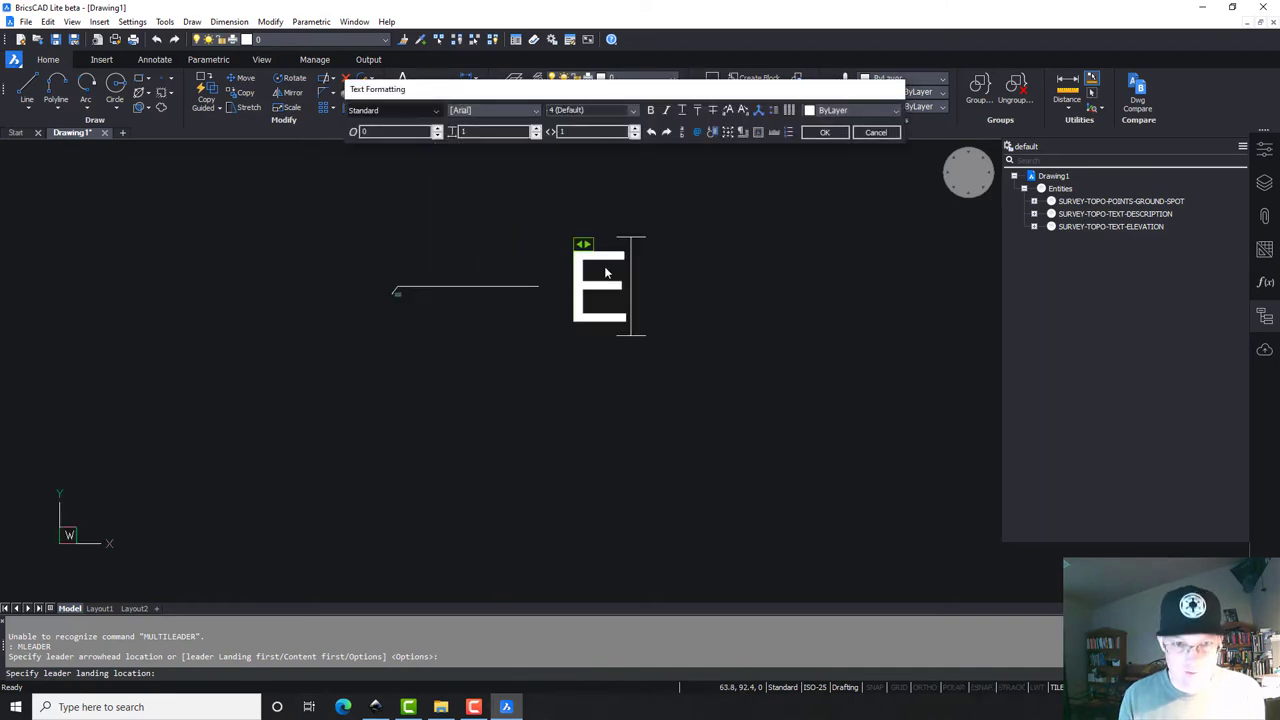
pyautogui.write('L: ')
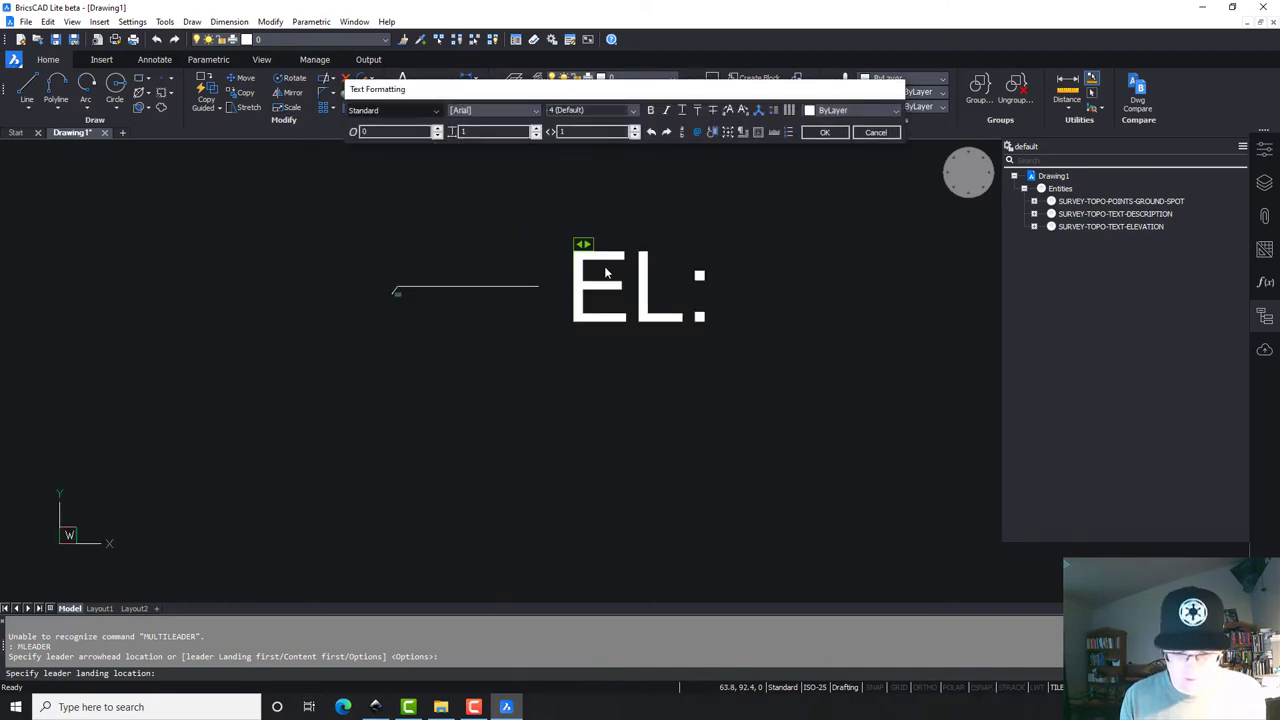
pyautogui.write('XXX')
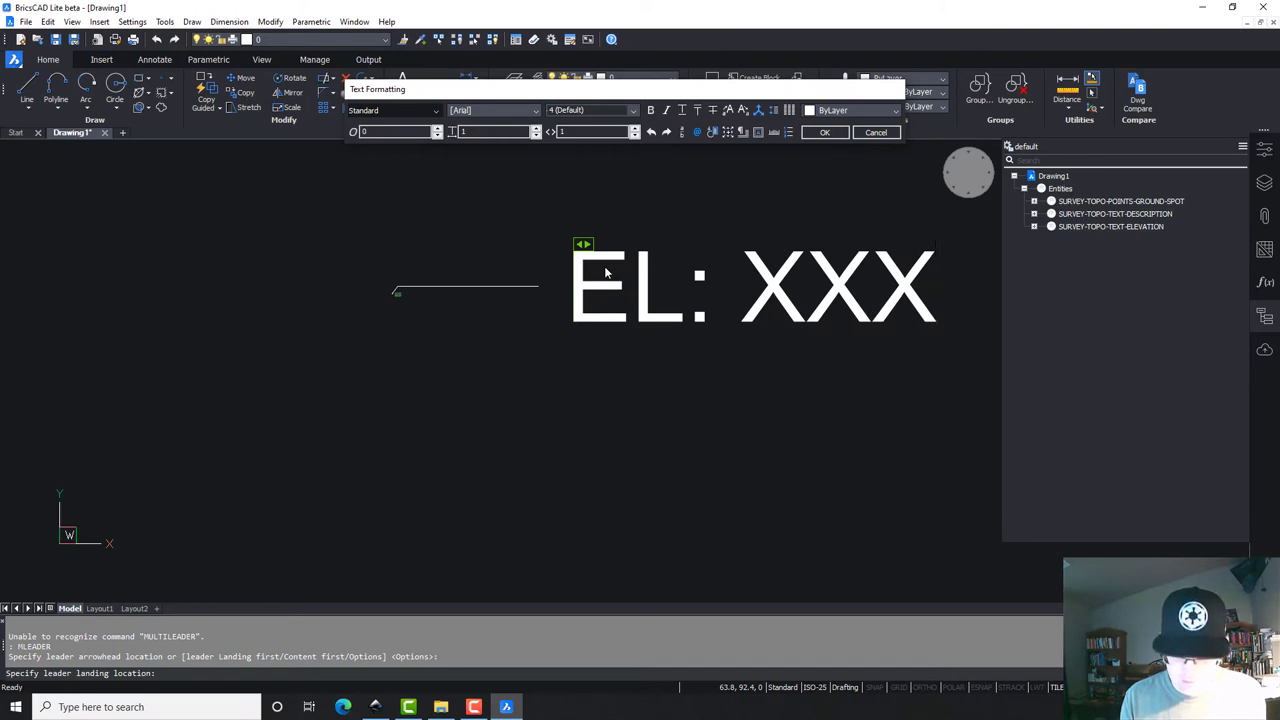
pyautogui.write('.X')
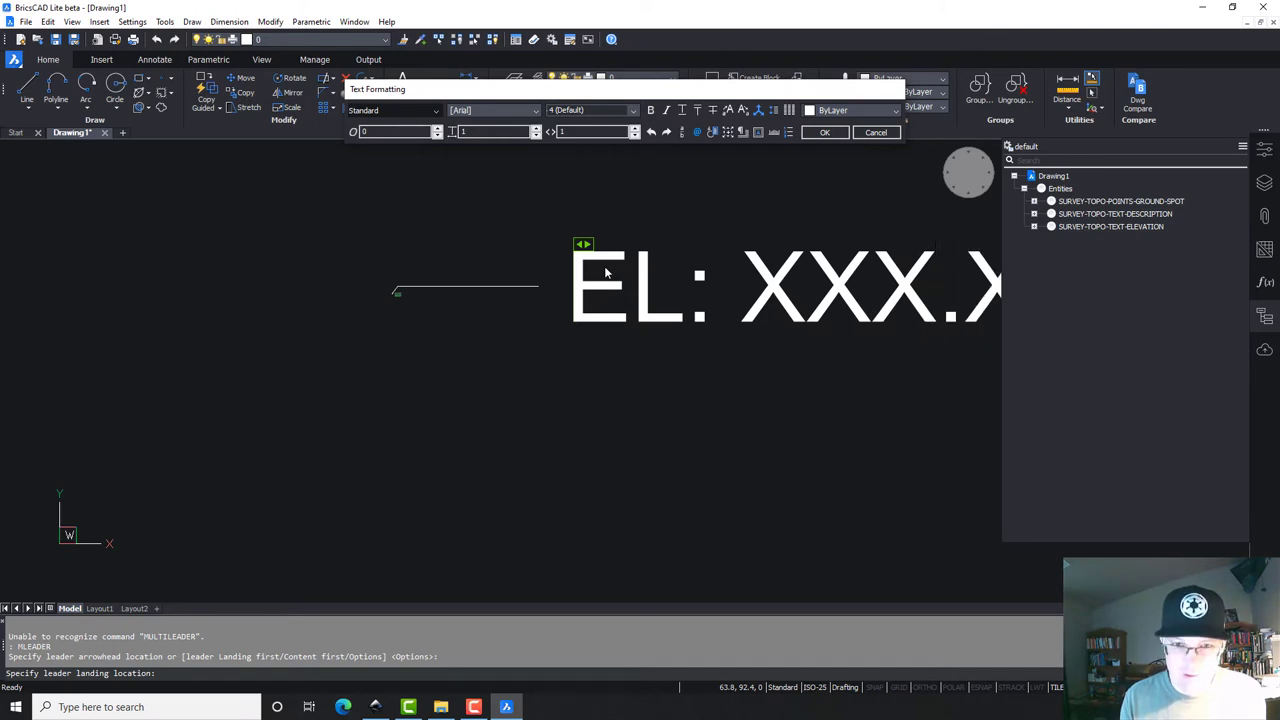
pyautogui.press('Return')
pyautogui.write('GROUND')
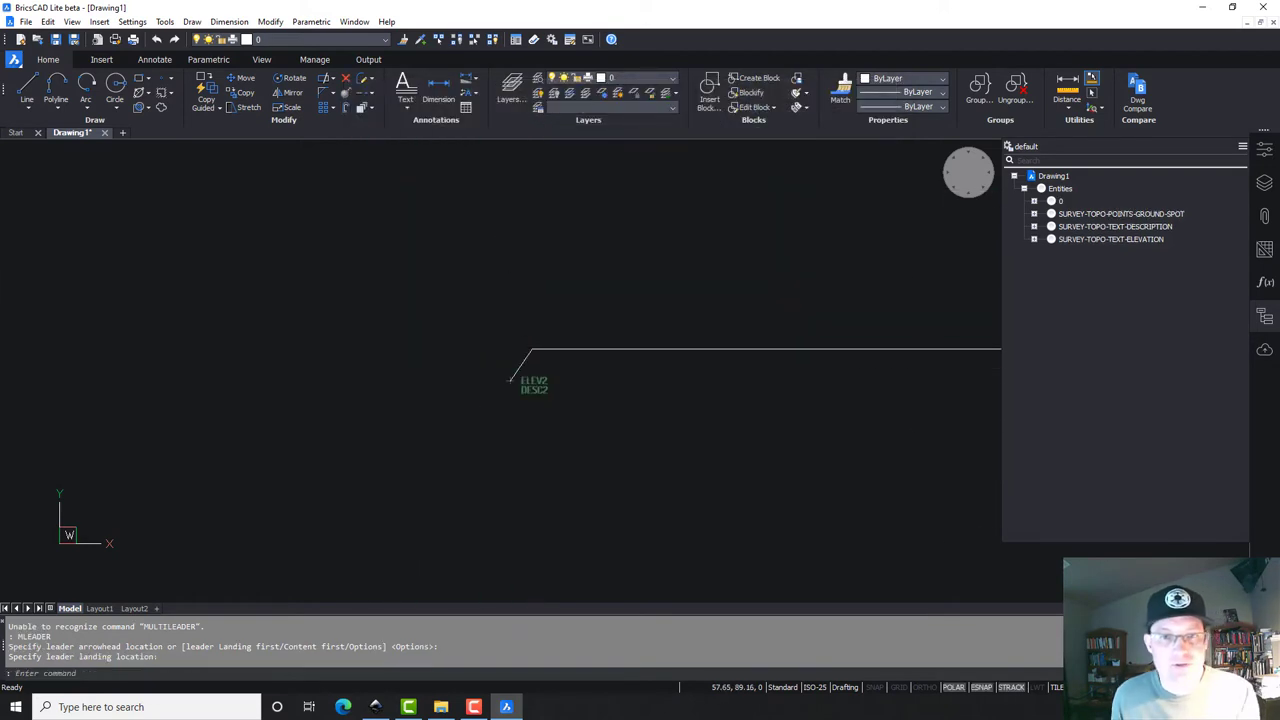
# Step: Select the new multileader and recentre the view on it
pyautogui.scroll(3, 414, 346)
pyautogui.press('Escape')
pyautogui.click(803, 356)
pyautogui.click(712, 302)
pyautogui.scroll(-2, 712, 302)
pyautogui.moveTo(663, 251); pyautogui.dragTo(277, 233, button='middle')
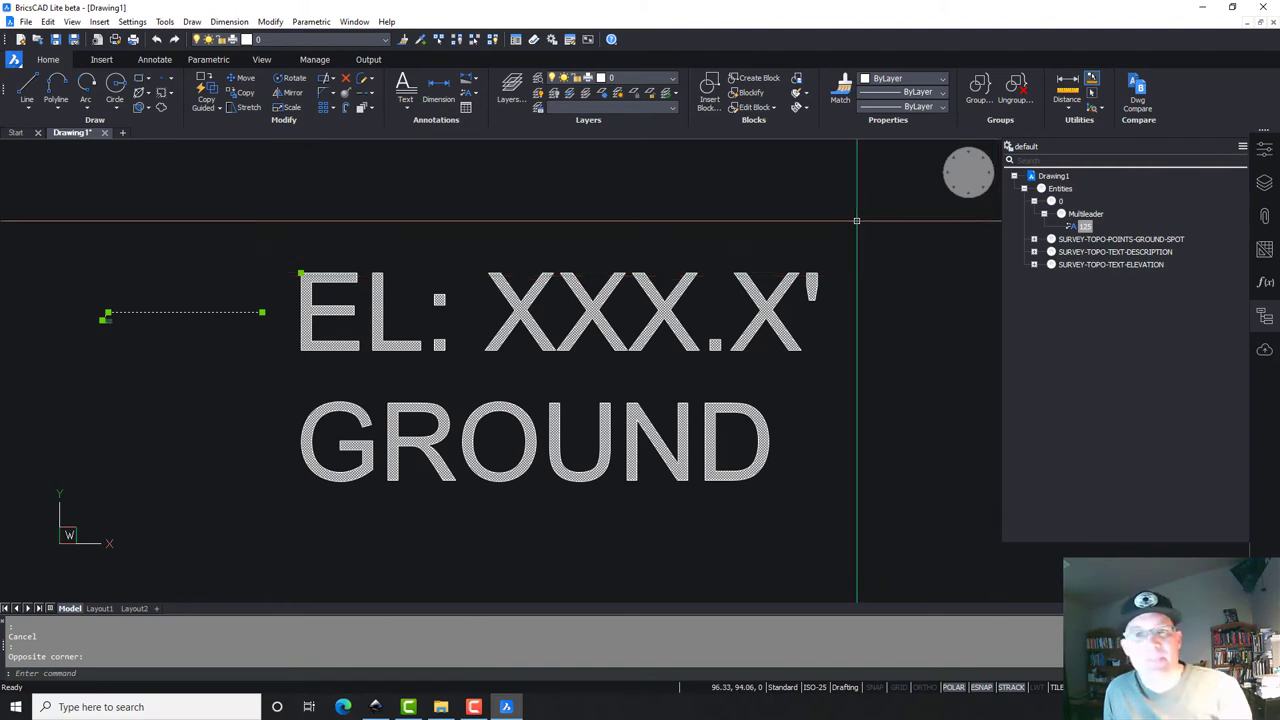
# Step: Review the multileader's Text style and Arrow size in the Properties panel
pyautogui.click(1264, 149)
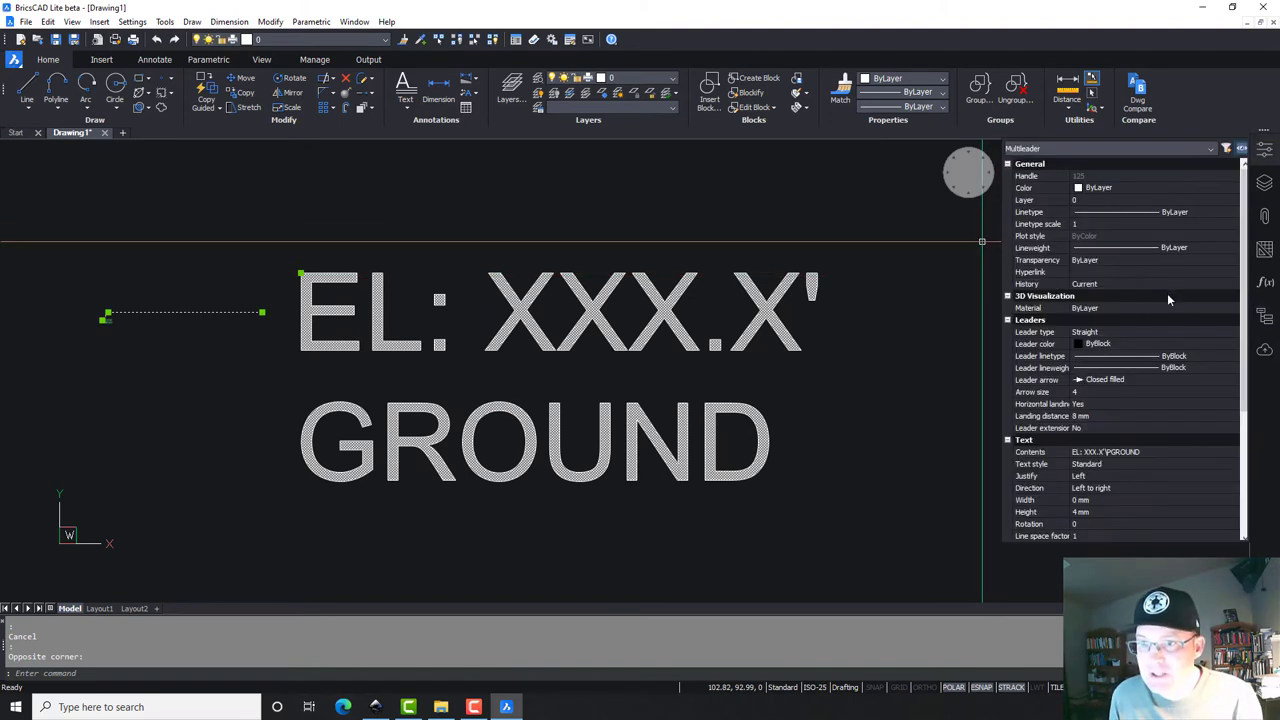
pyautogui.scroll(-3, 1127, 401)
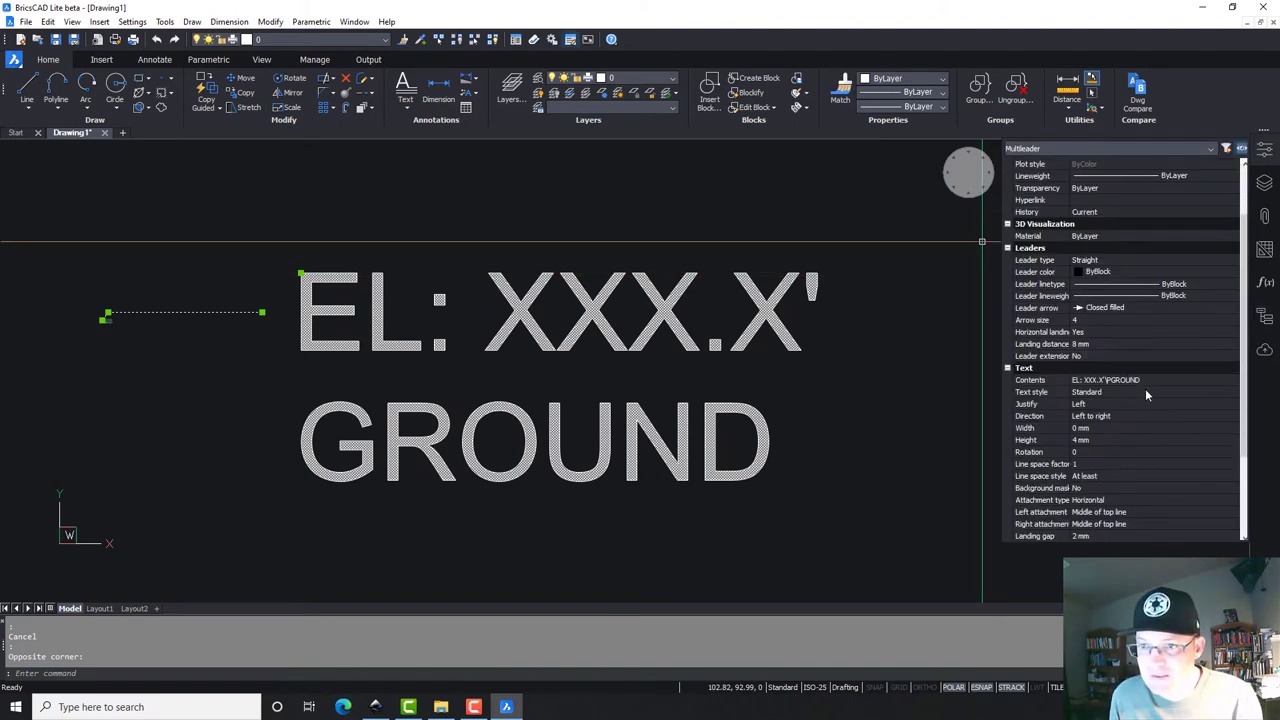
pyautogui.click(1144, 392)
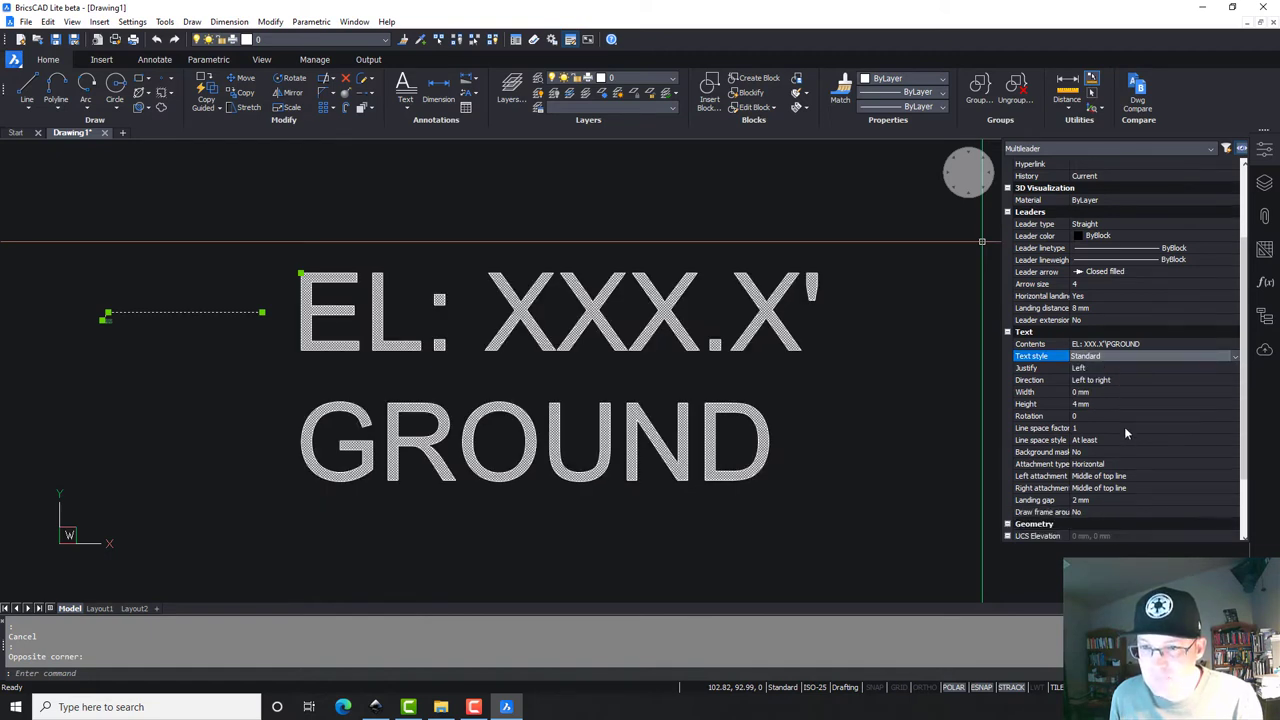
pyautogui.scroll(-2, 1126, 432)
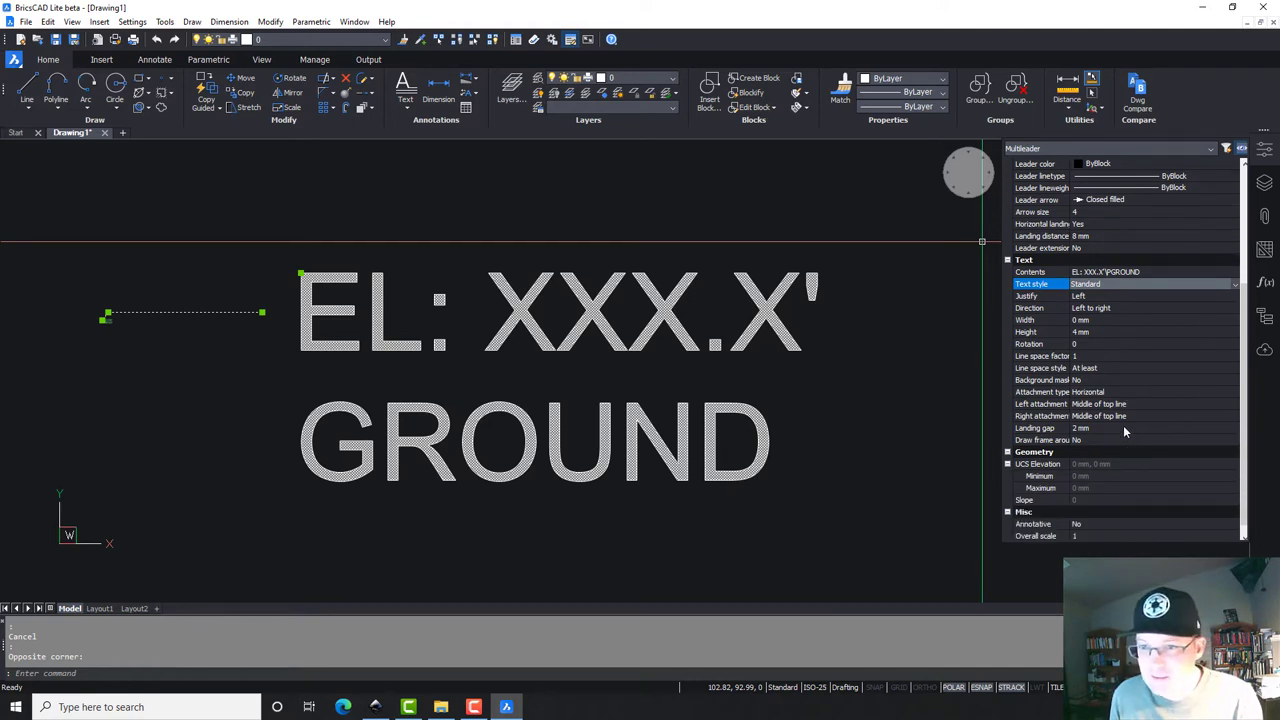
pyautogui.scroll(-1, 1123, 425)
pyautogui.scroll(1, 1123, 425)
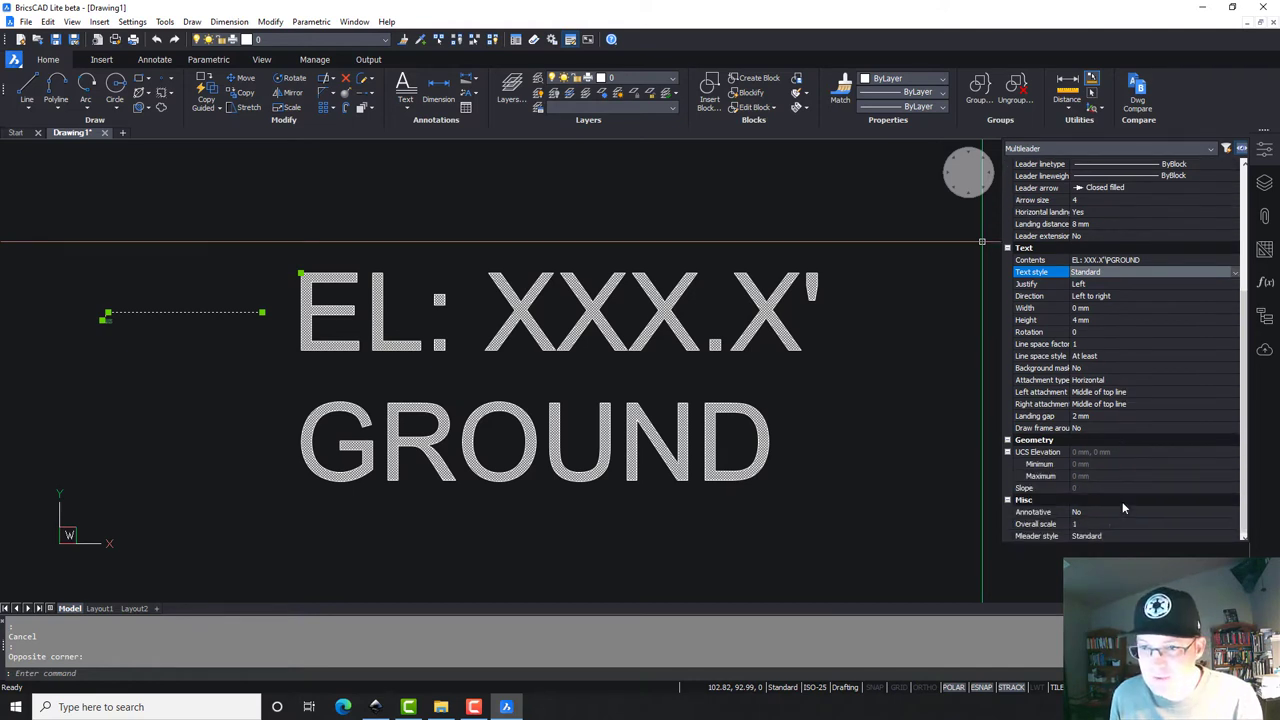
pyautogui.scroll(3, 1123, 507)
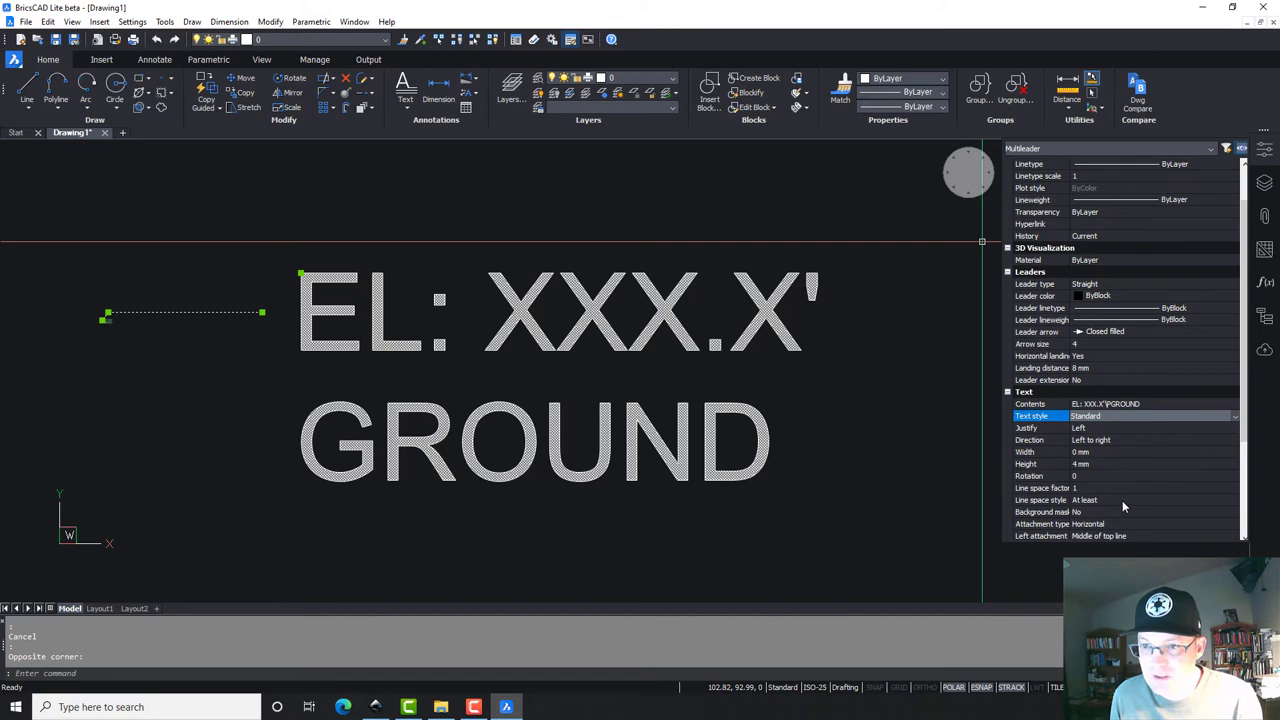
pyautogui.scroll(-4, 1122, 500)
pyautogui.scroll(4, 1186, 363)
pyautogui.click(1110, 344)
pyautogui.scroll(1, 1116, 362)
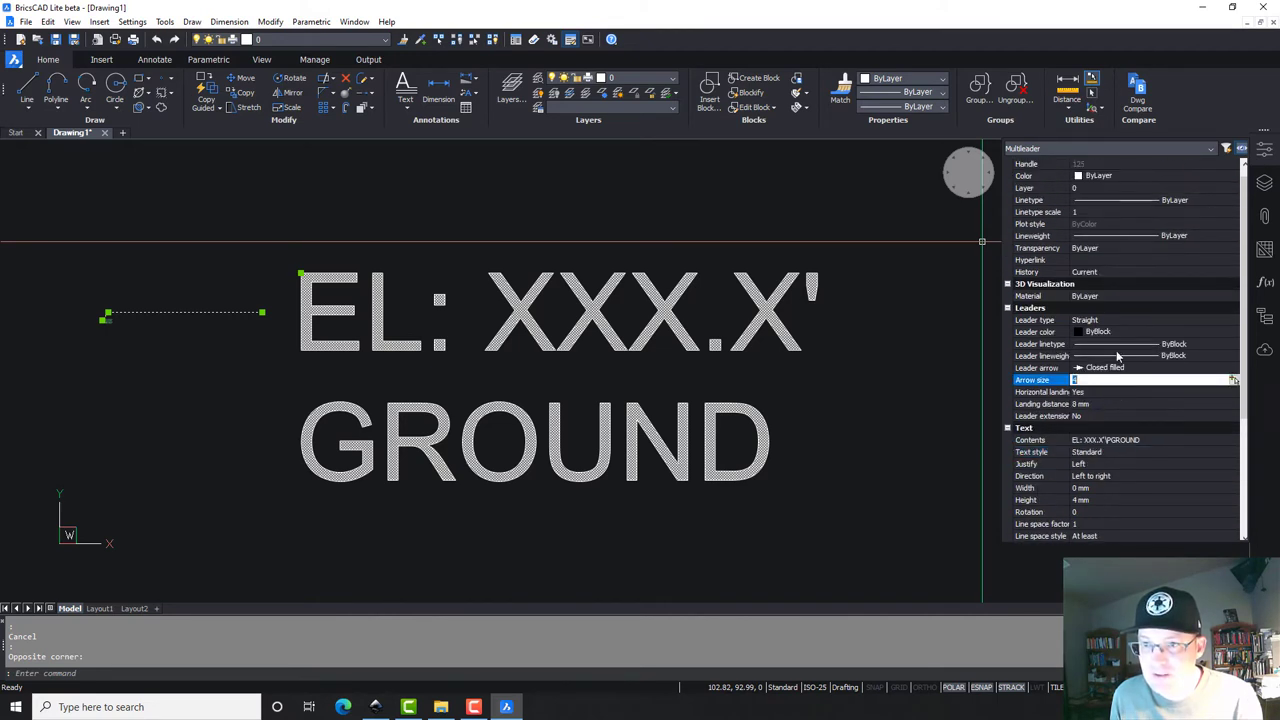
pyautogui.scroll(1, 1118, 380)
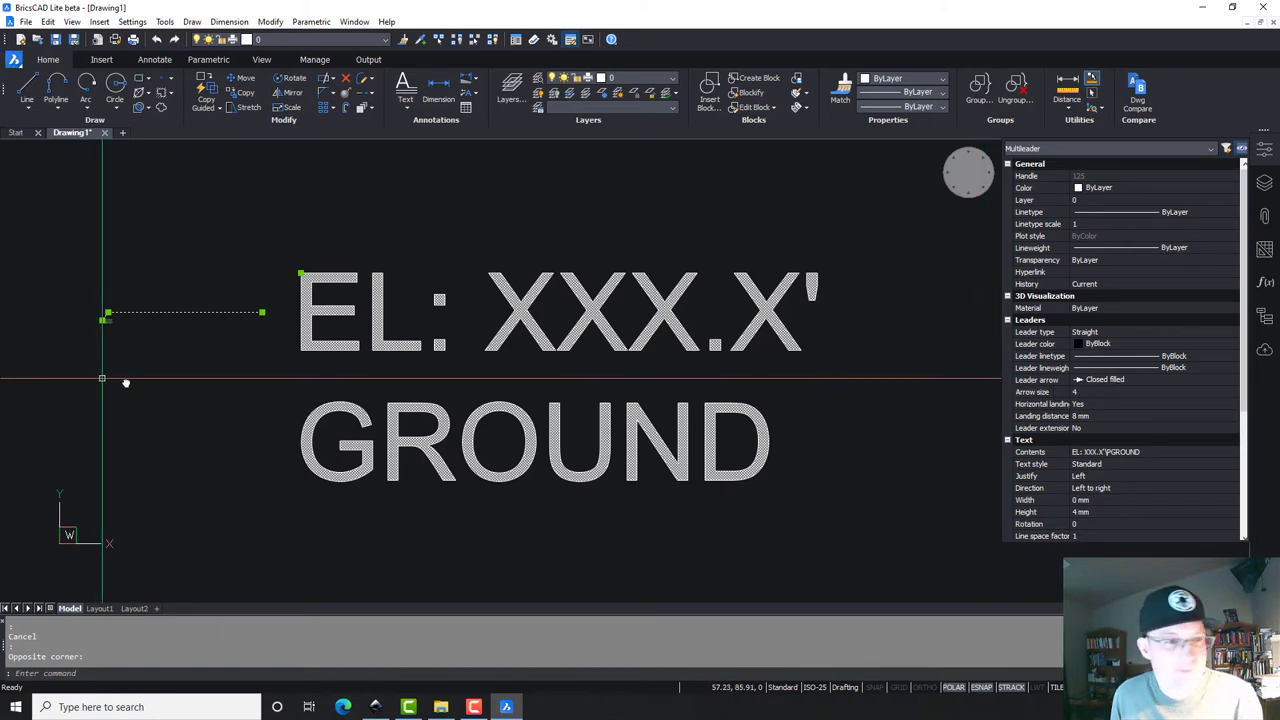
pyautogui.moveTo(103, 371); pyautogui.dragTo(306, 349, button='middle')
pyautogui.scroll(2, 520, 303)
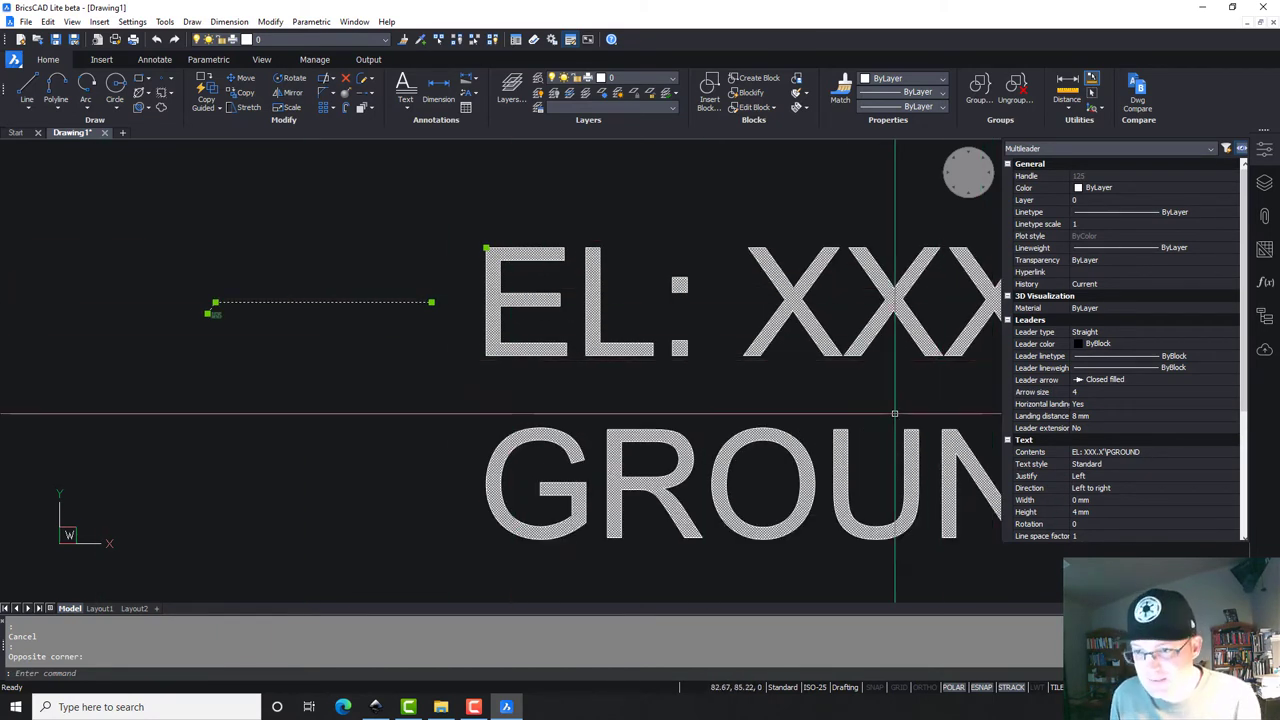
# Step: Reselect the EL: XXX.X' GROUND multileader and delete it
pyautogui.press('Escape')
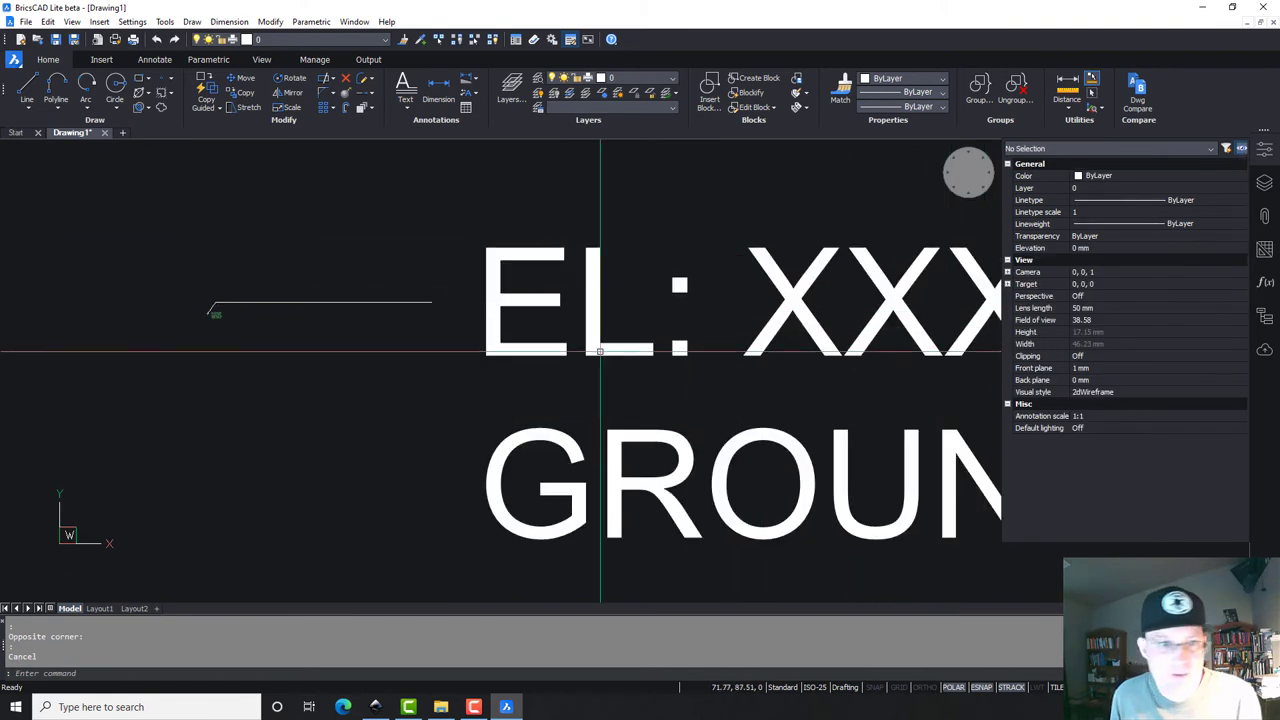
pyautogui.click(857, 457)
pyautogui.click(300, 314)
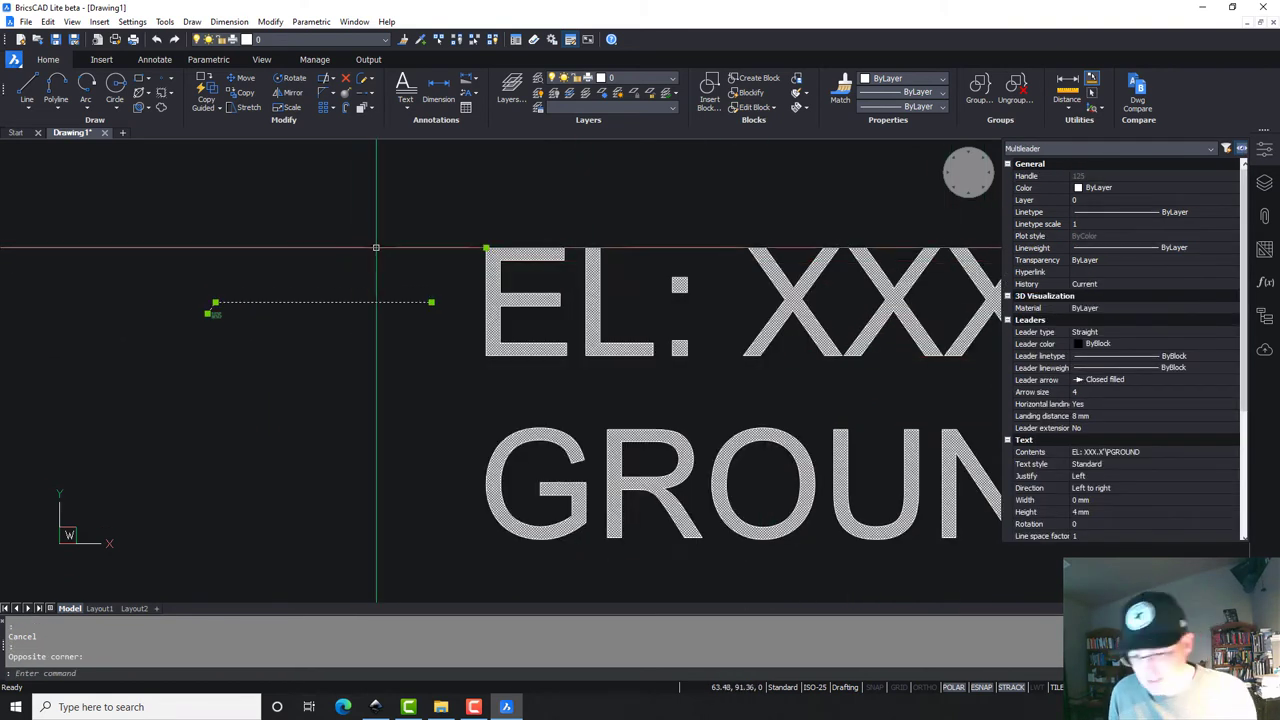
pyautogui.press('Delete')
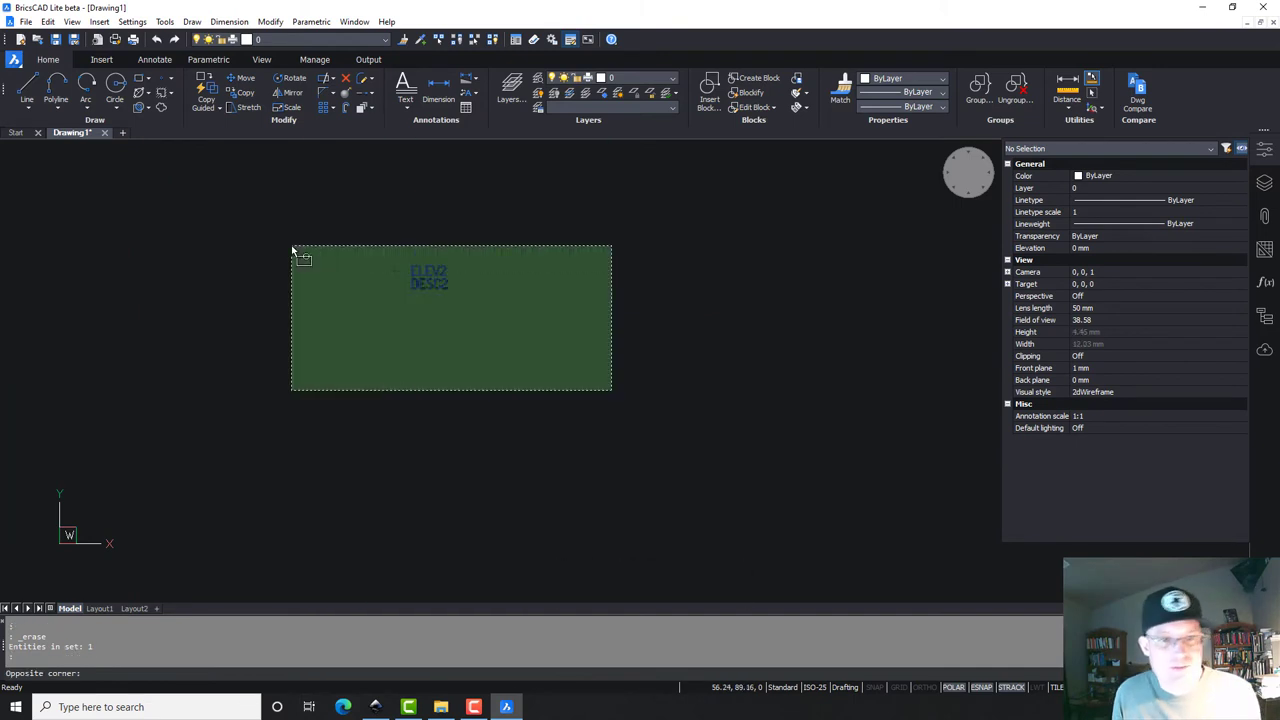
# Step: Erase the ELEV2/DESC2 text and close Drawing1 without saving
pyautogui.click(500, 370)
pyautogui.click(291, 240)
pyautogui.press('Delete')
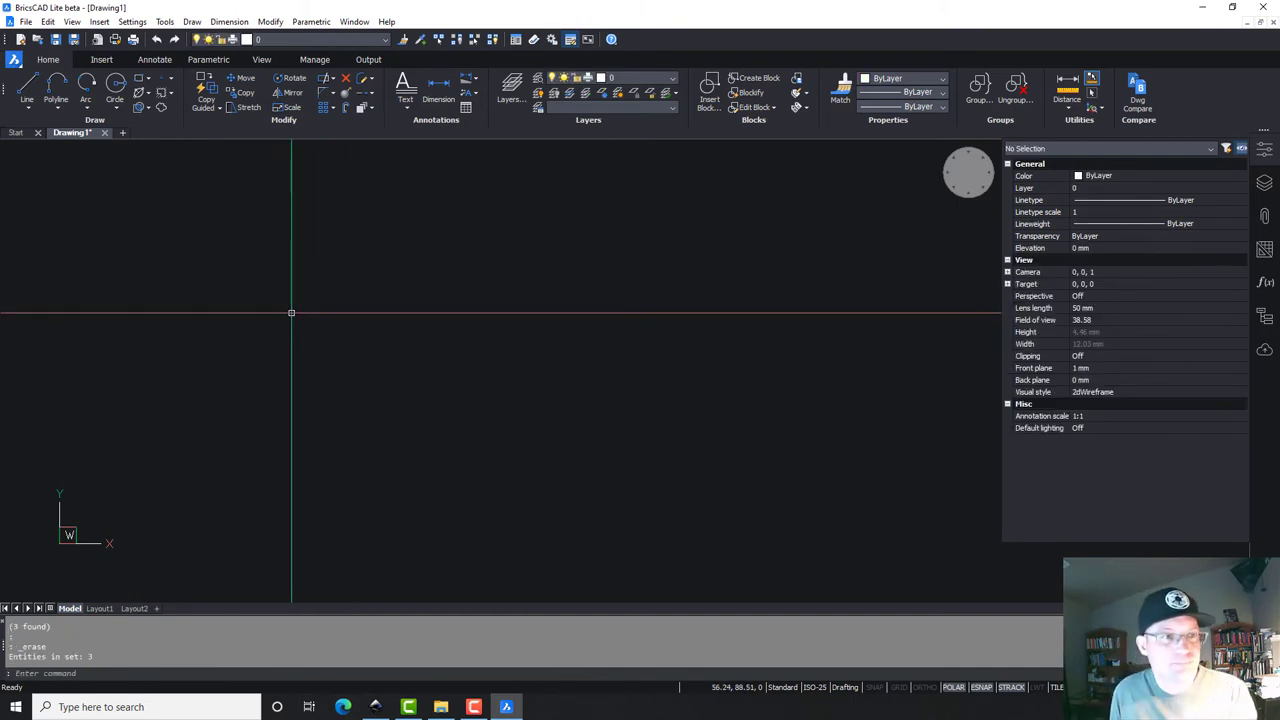
pyautogui.click(104, 132)
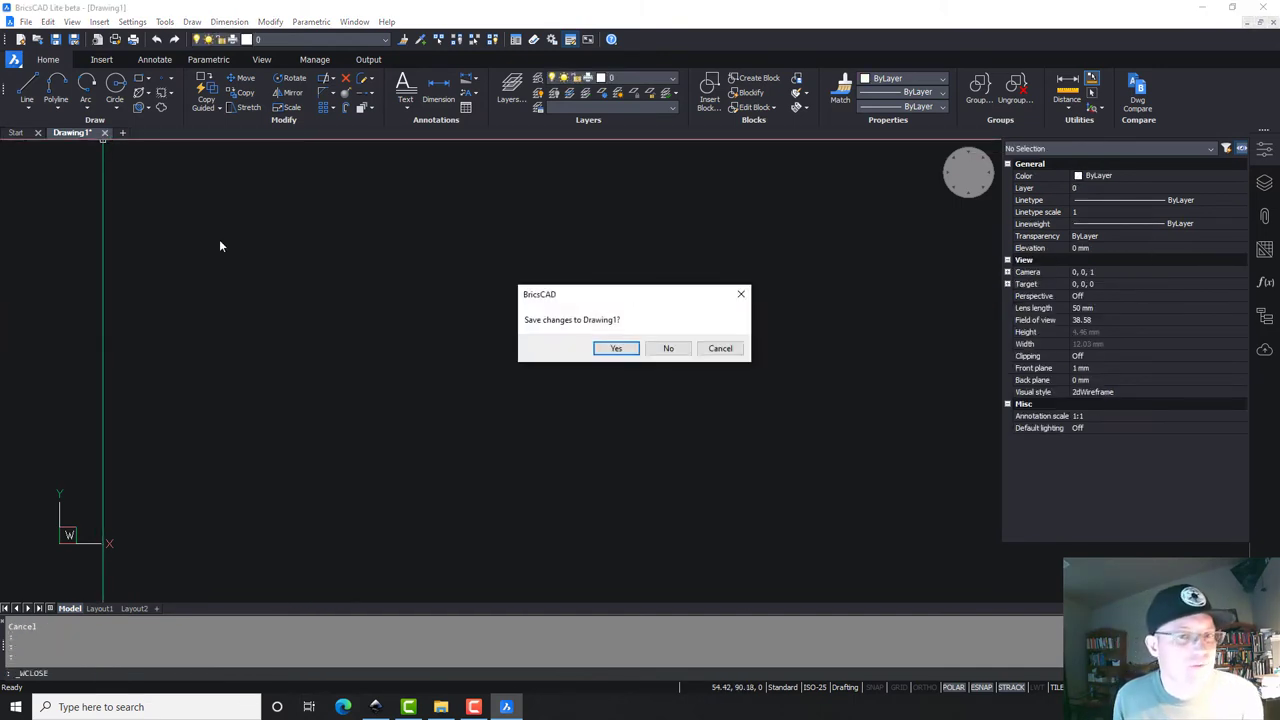
pyautogui.click(670, 349)
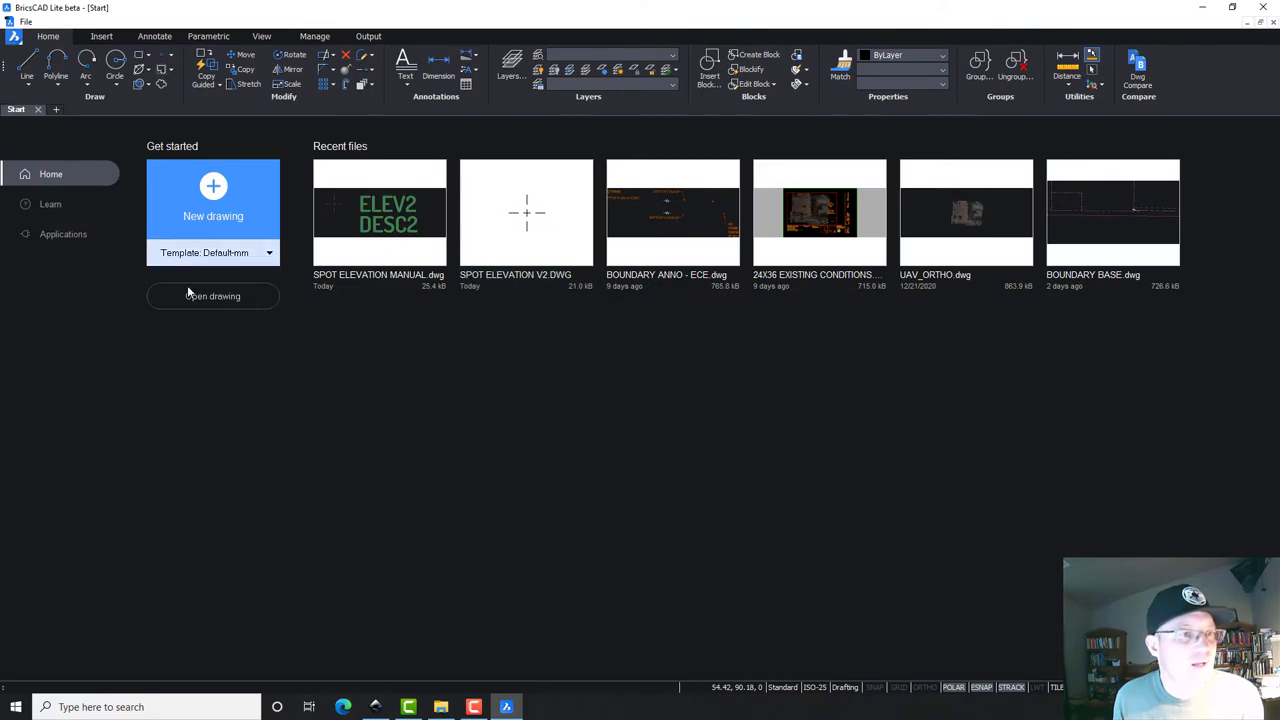
# Step: Open BRICS TEMPLATE.dwg from the CAD folder
pyautogui.click(187, 296)
pyautogui.scroll(-10, 166, 200)
pyautogui.scroll(-1, 166, 220)
pyautogui.click(275, 33)
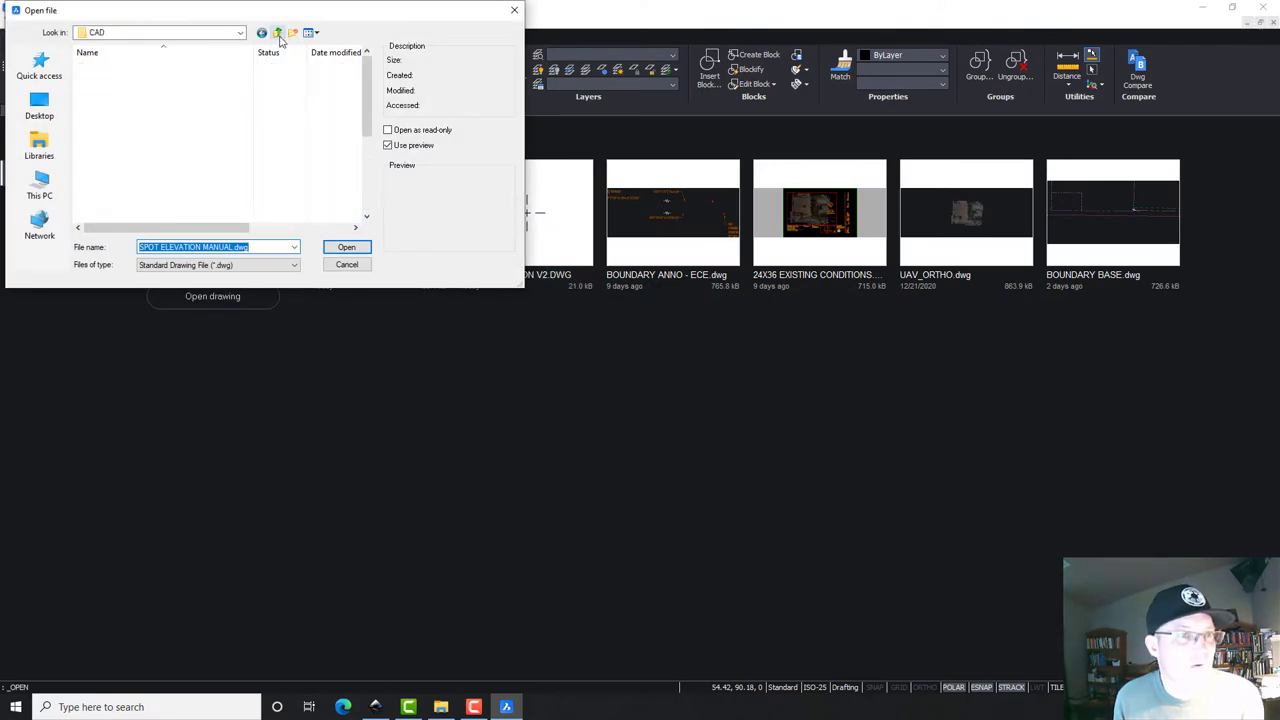
pyautogui.scroll(-5, 170, 186)
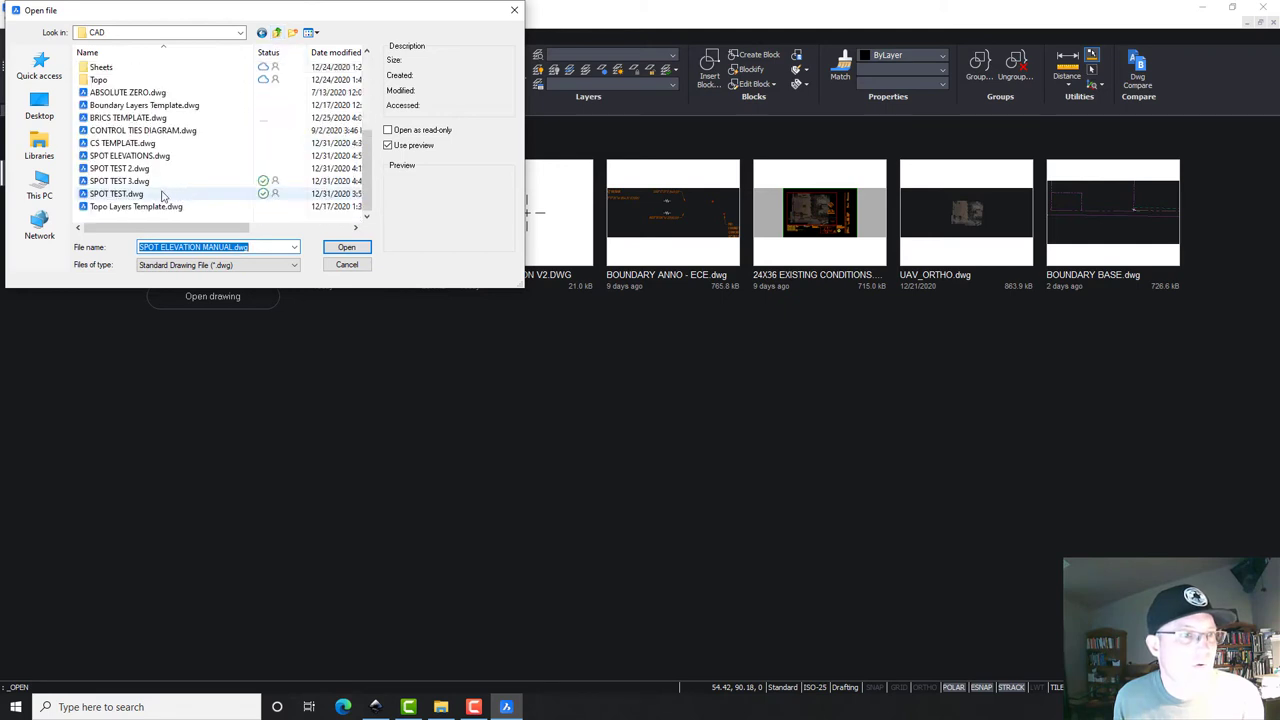
pyautogui.click(130, 117)
pyautogui.click(346, 248)
# Step: Save As into the Blocks folder, naming the file from SPOT ELEVATION MANUAL
pyautogui.click(25, 22)
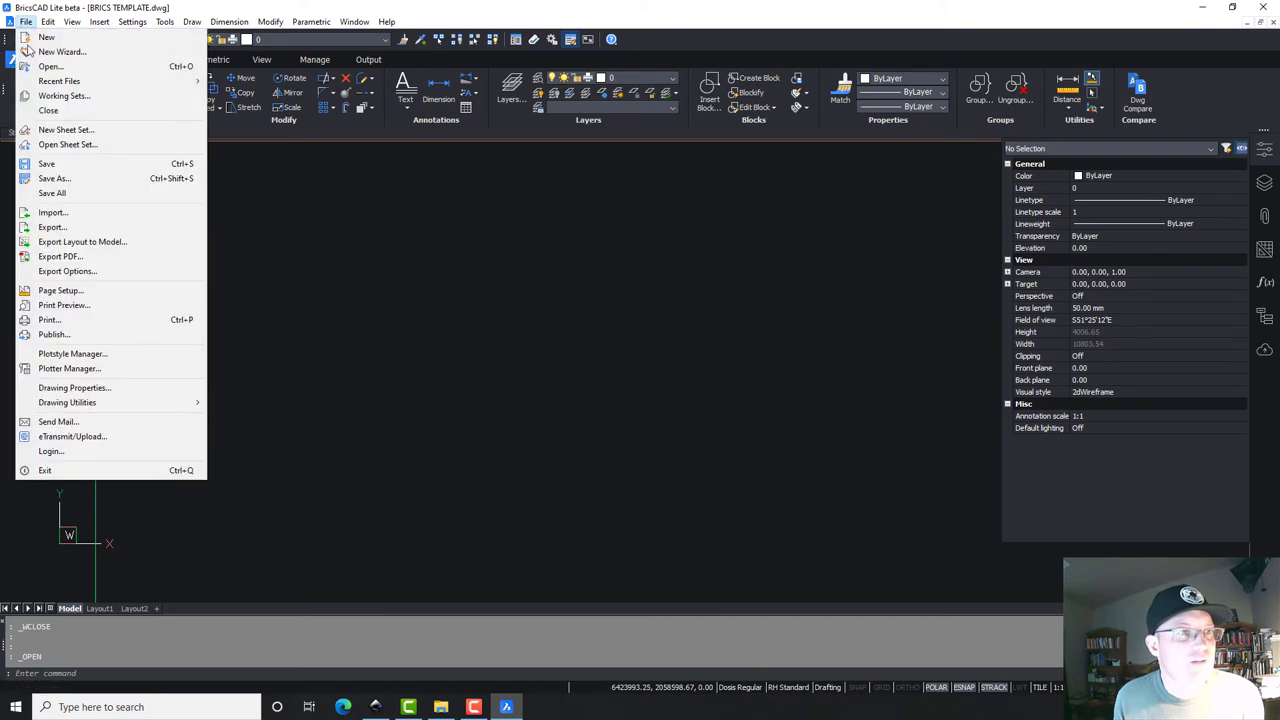
pyautogui.click(55, 174)
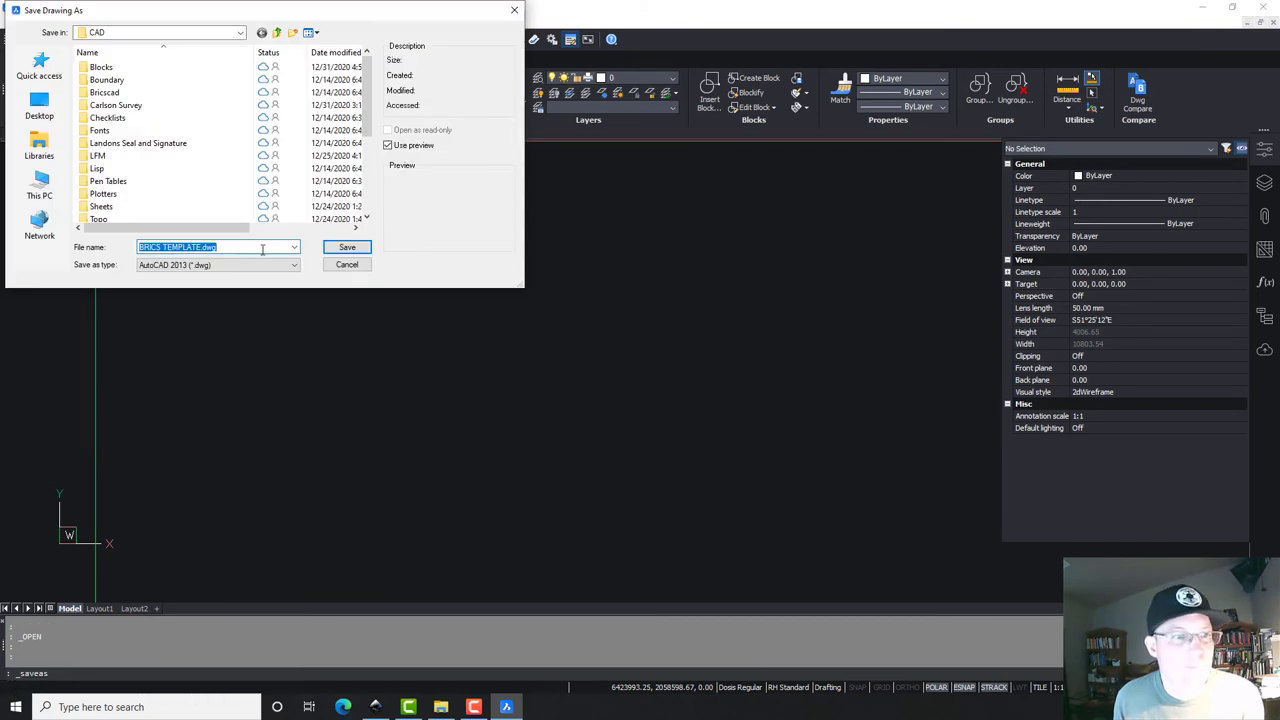
pyautogui.doubleClick(168, 67)
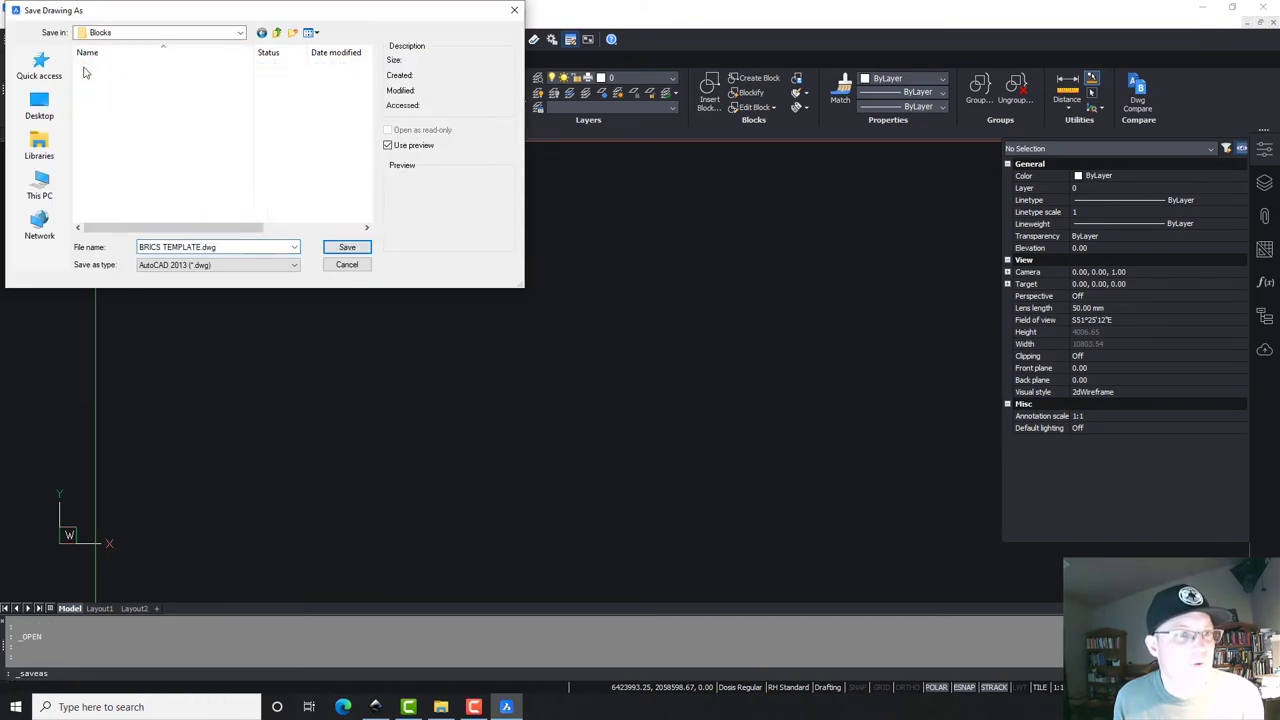
pyautogui.scroll(-10, 180, 170)
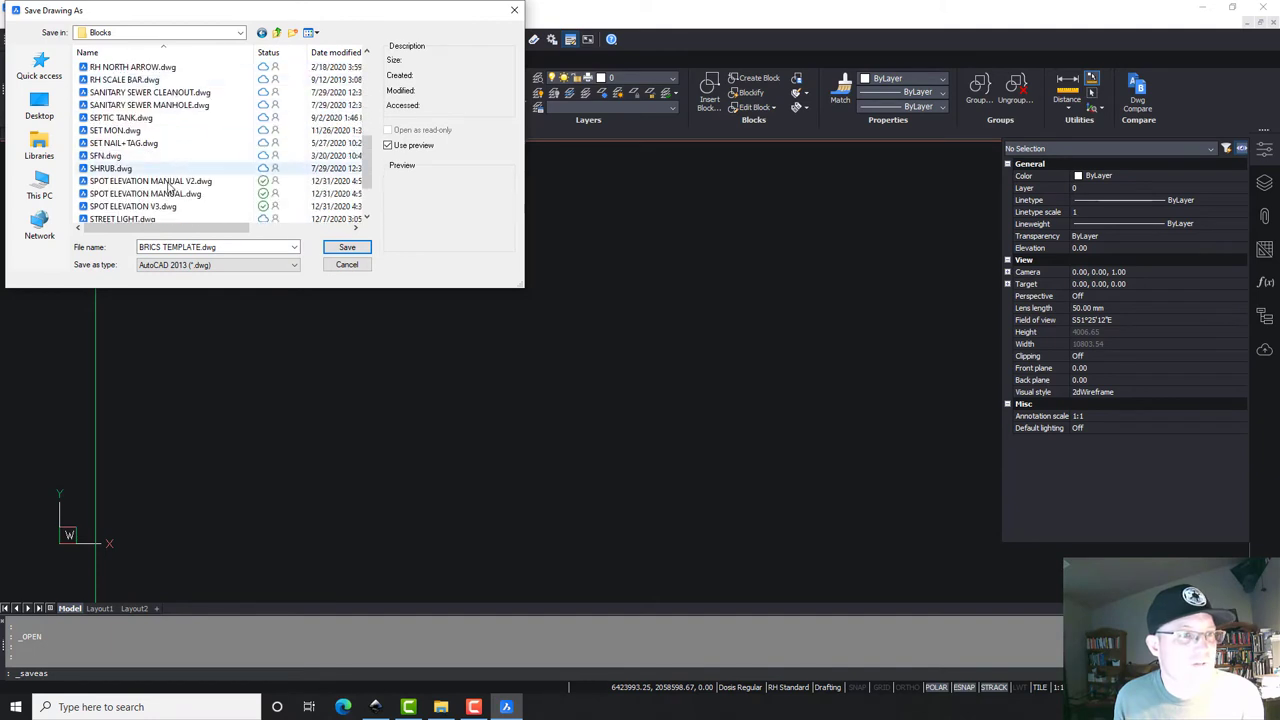
pyautogui.click(150, 181)
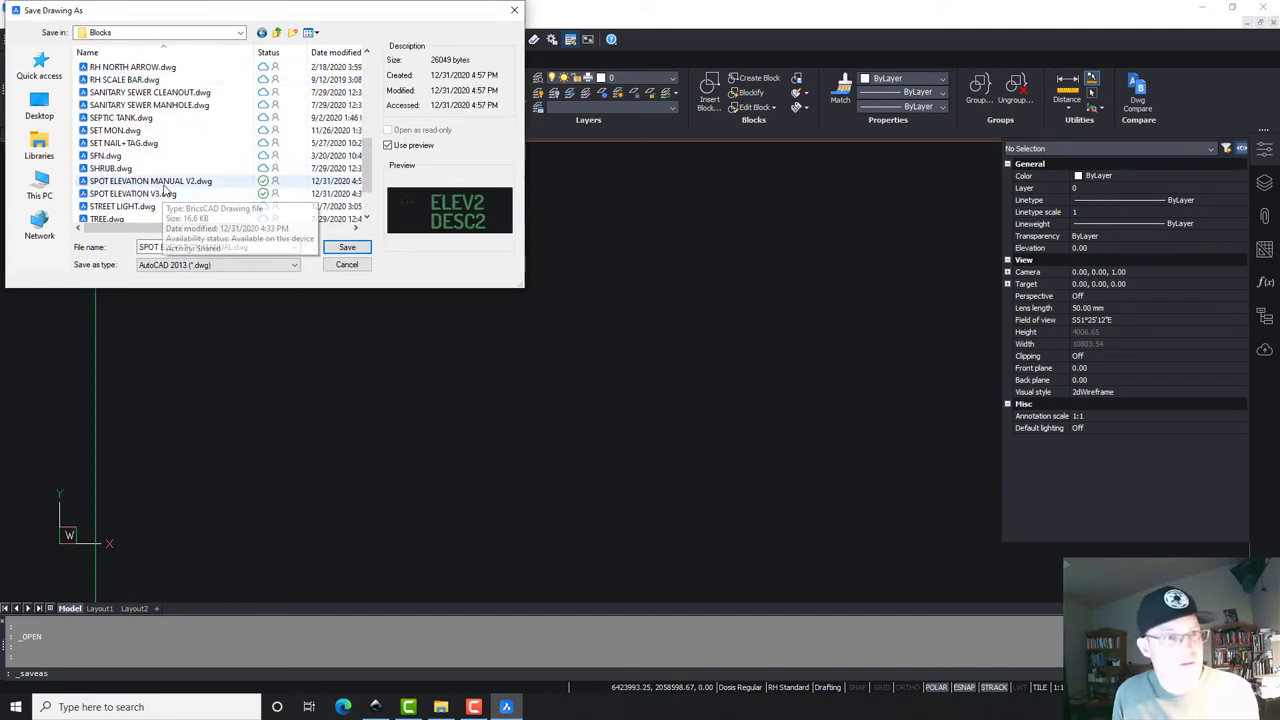
pyautogui.click(237, 247)
pyautogui.press('Delete')
pyautogui.press('Delete')
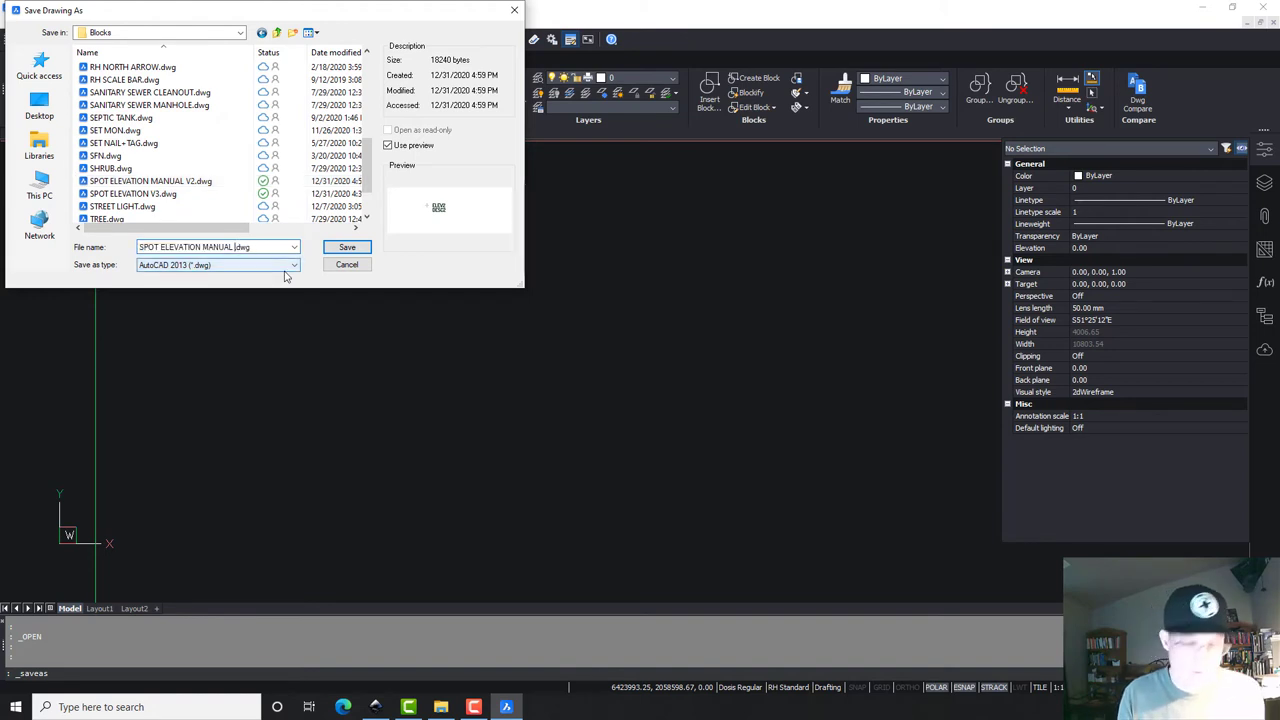
# Step: Save as SPOT ELEVATION MANUAL MLEADER and choose SPOT ELEVATION MANUAL V2.dwg as the block to insert
pyautogui.write('MLEADER')
pyautogui.press('Return')
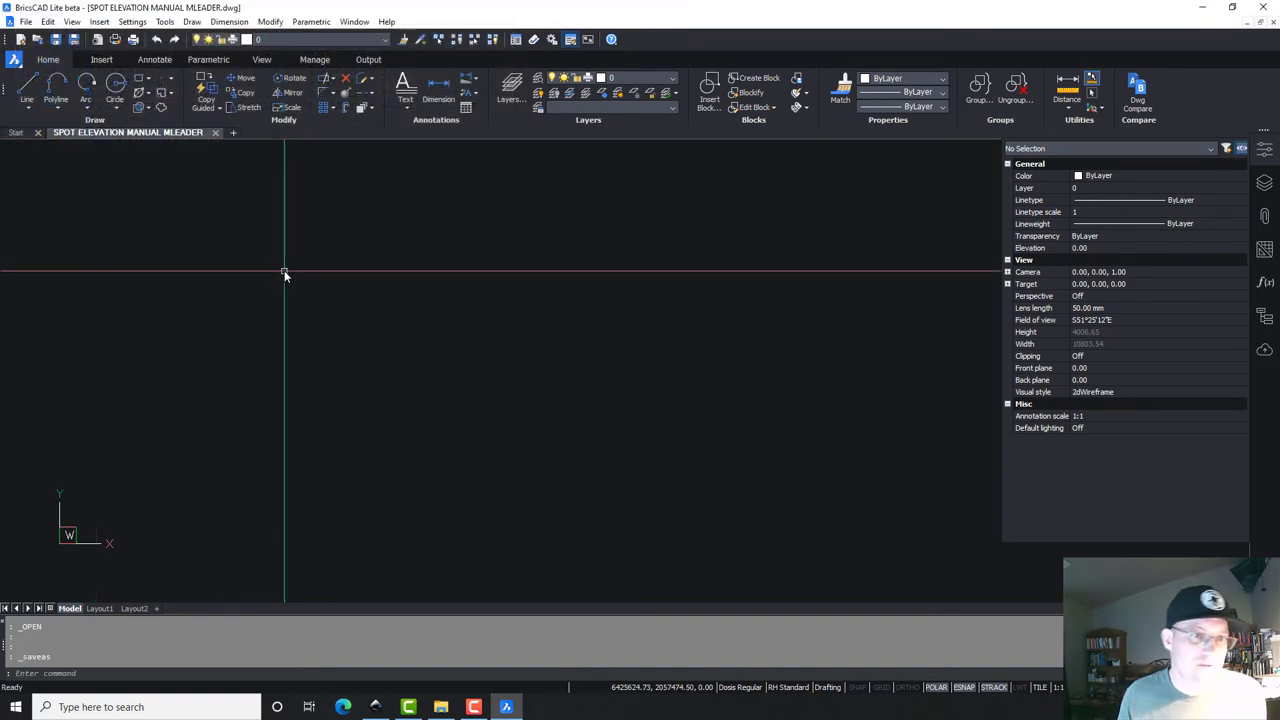
pyautogui.click(103, 60)
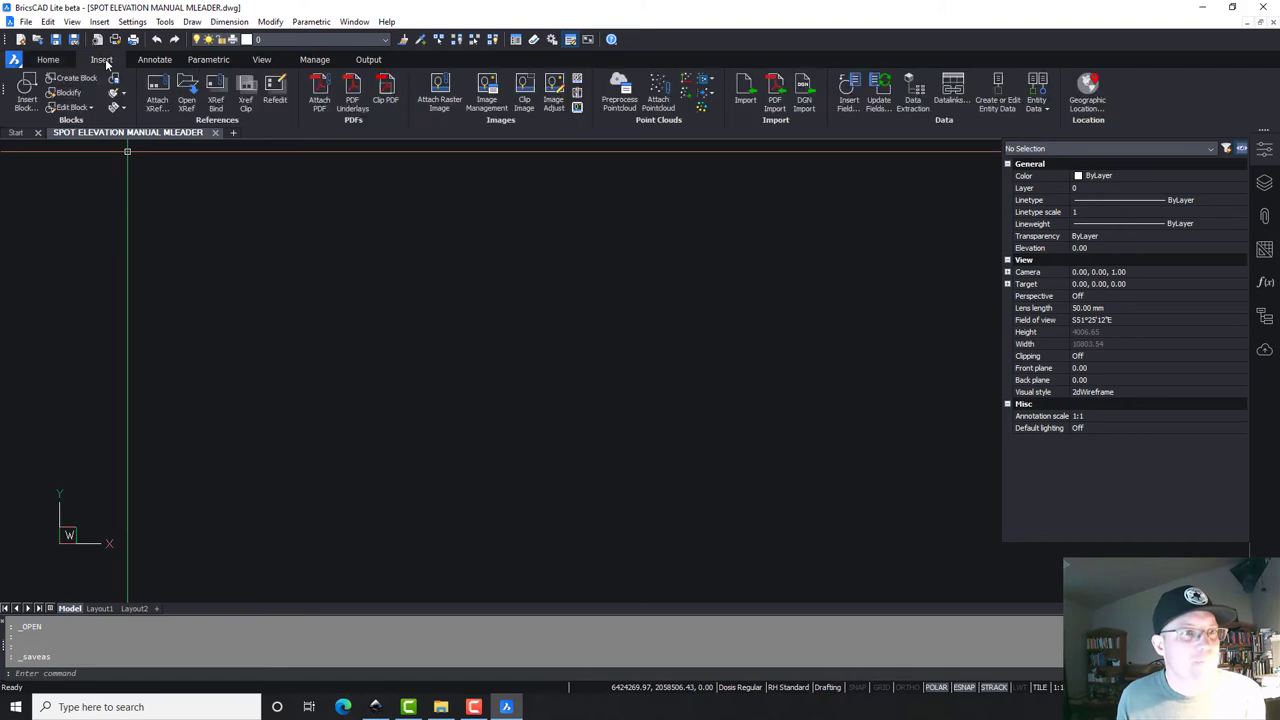
pyautogui.click(26, 95)
pyautogui.click(816, 266)
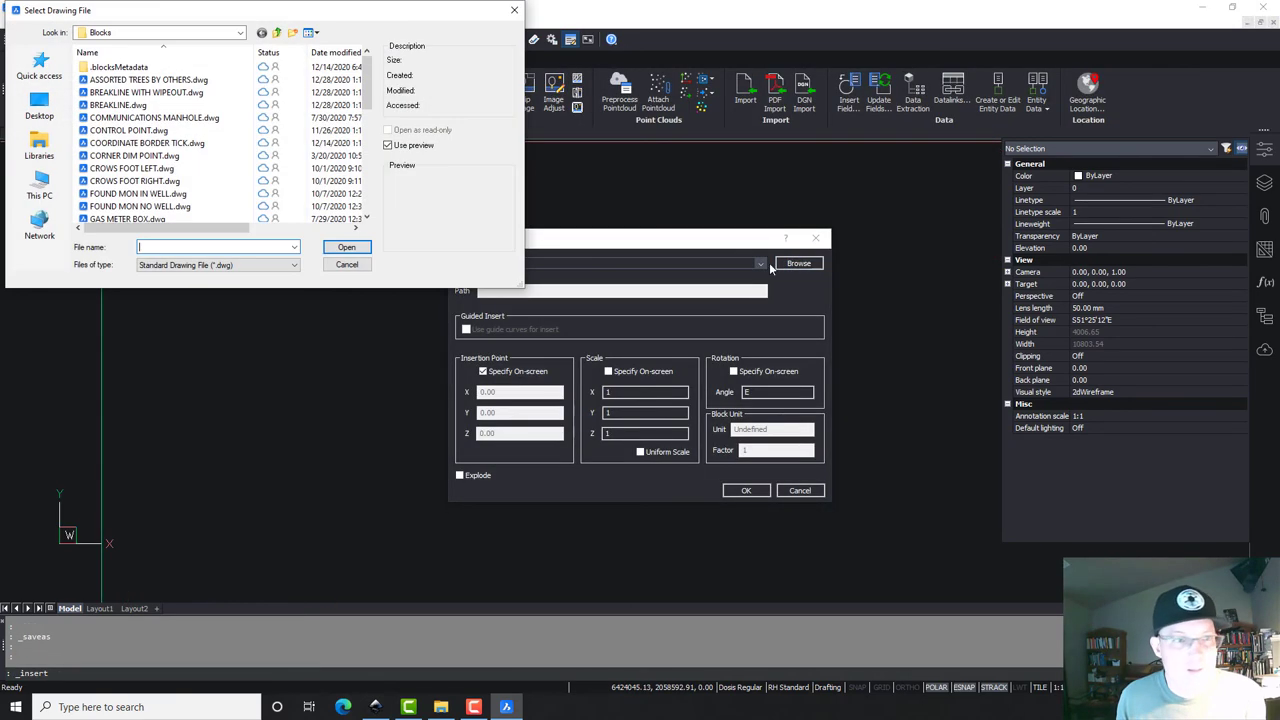
pyautogui.scroll(-5, 148, 170)
pyautogui.scroll(-2, 150, 170)
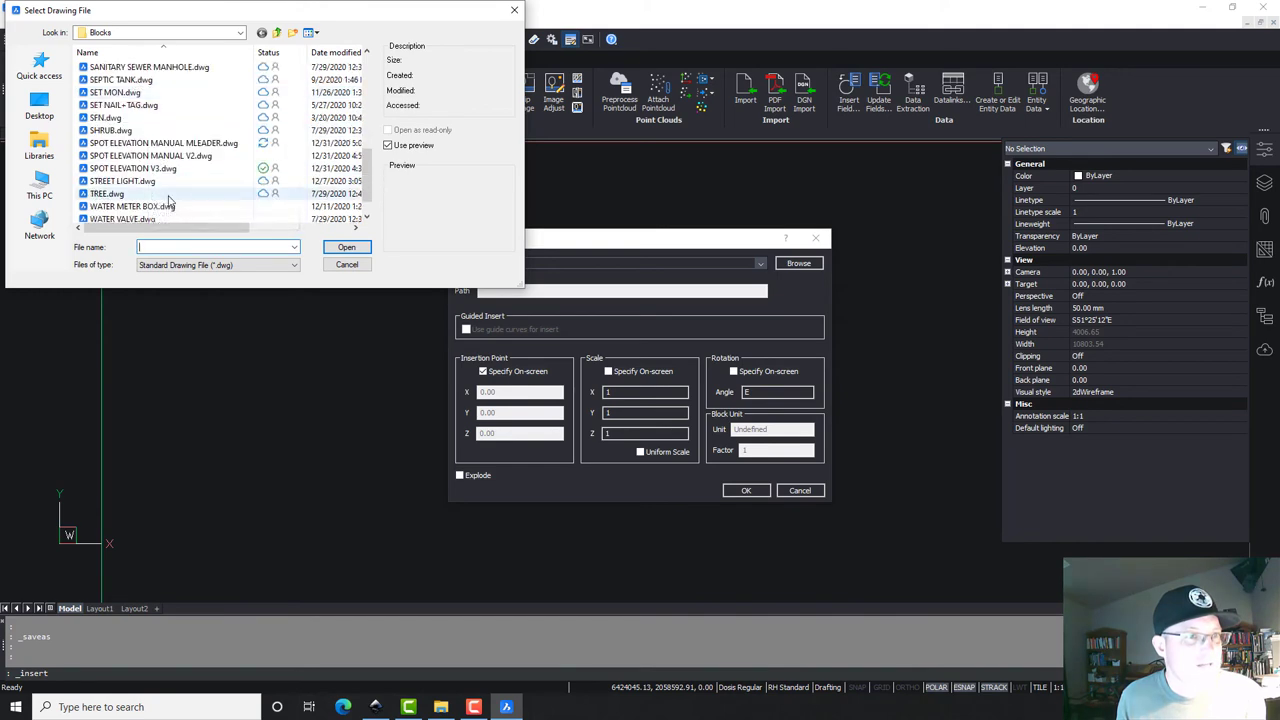
pyautogui.click(150, 155)
pyautogui.click(329, 247)
pyautogui.click(758, 495)
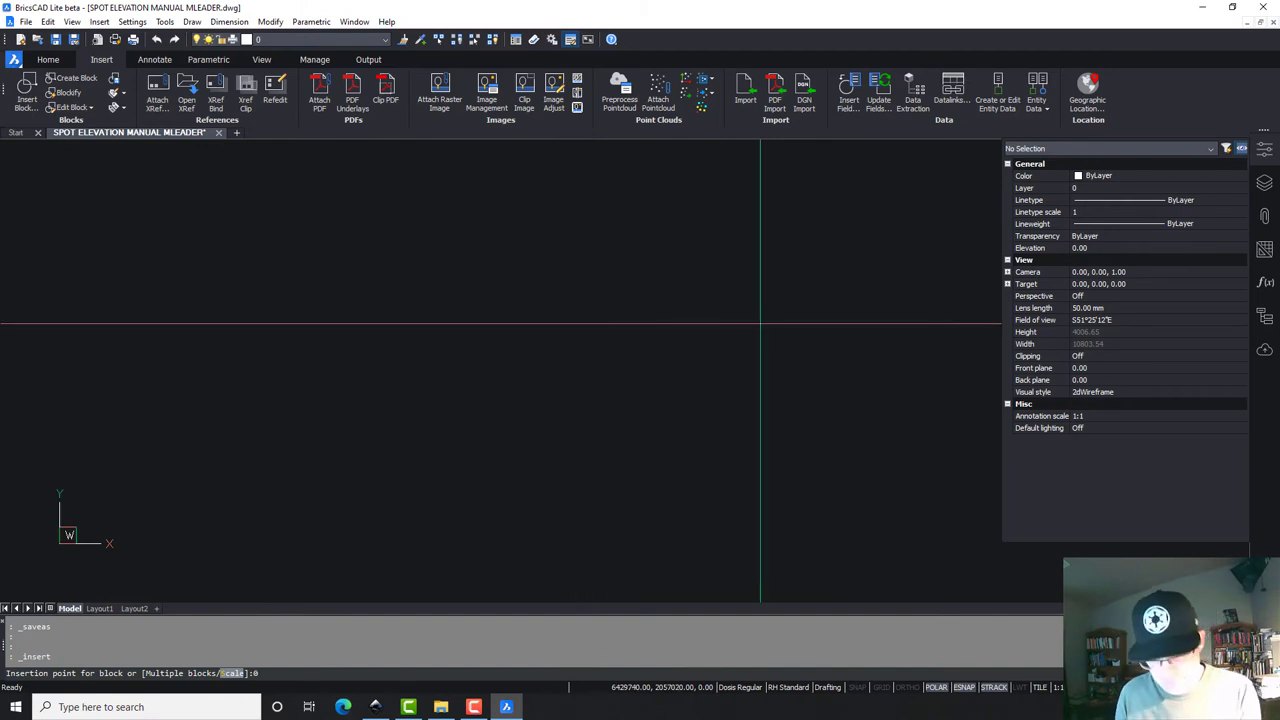
# Step: Place the V2 block at 0,0 with description GROUND and elevation 232.4', then zoom extents
pyautogui.write('0,0')
pyautogui.press('Return')
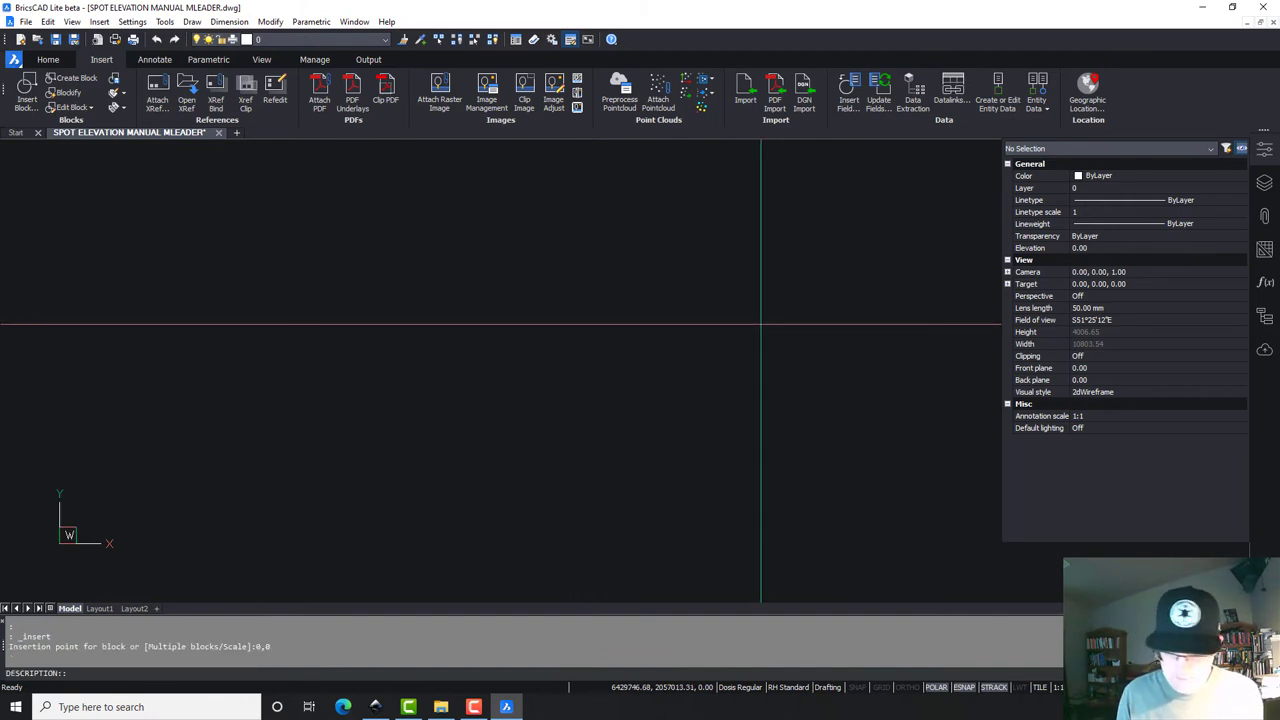
pyautogui.write('GROUND')
pyautogui.press('Return')
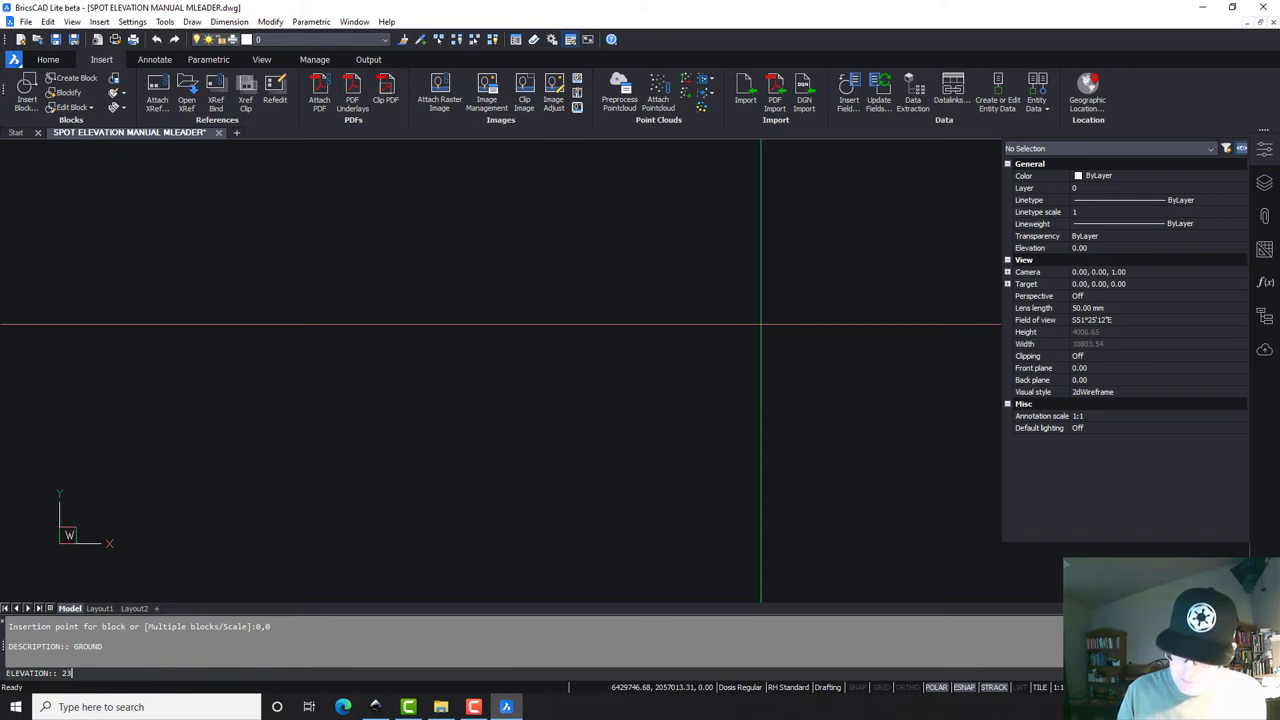
pyautogui.write("232.4'")
pyautogui.press('Return')
pyautogui.press('Return')
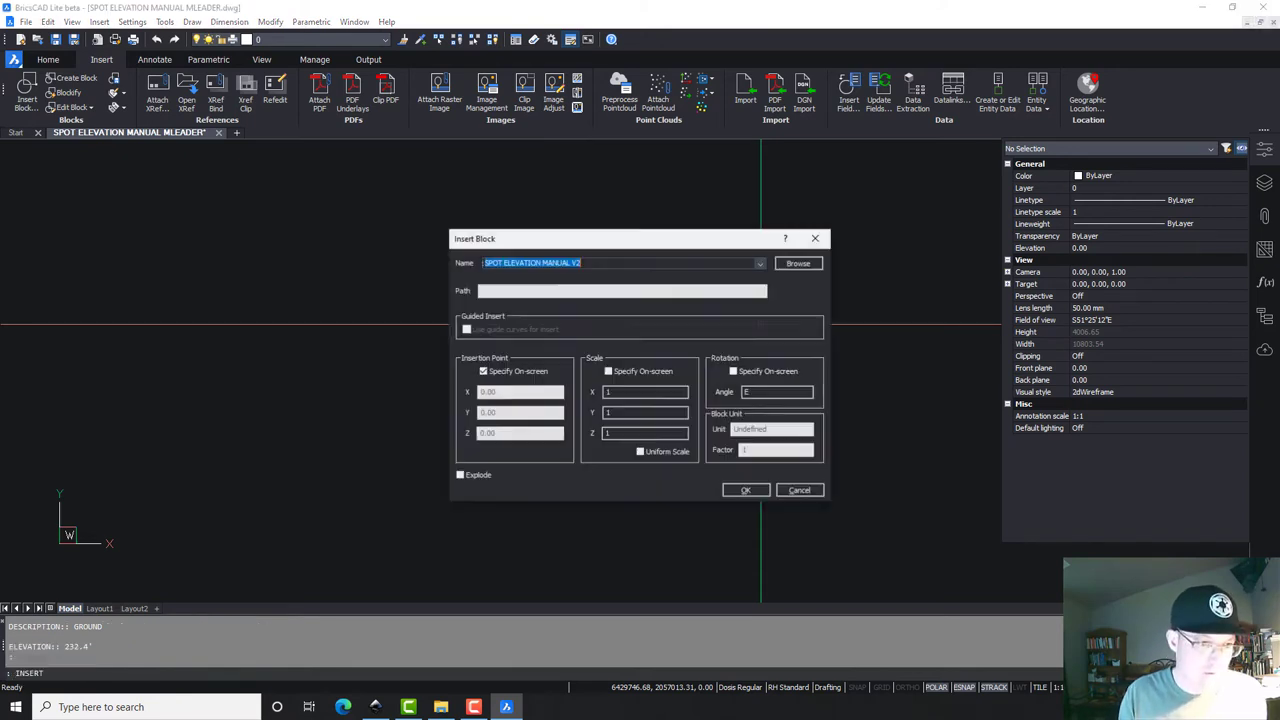
pyautogui.press('Escape')
pyautogui.write('z')
pyautogui.press('Return')
pyautogui.write('e')
pyautogui.press('Return')
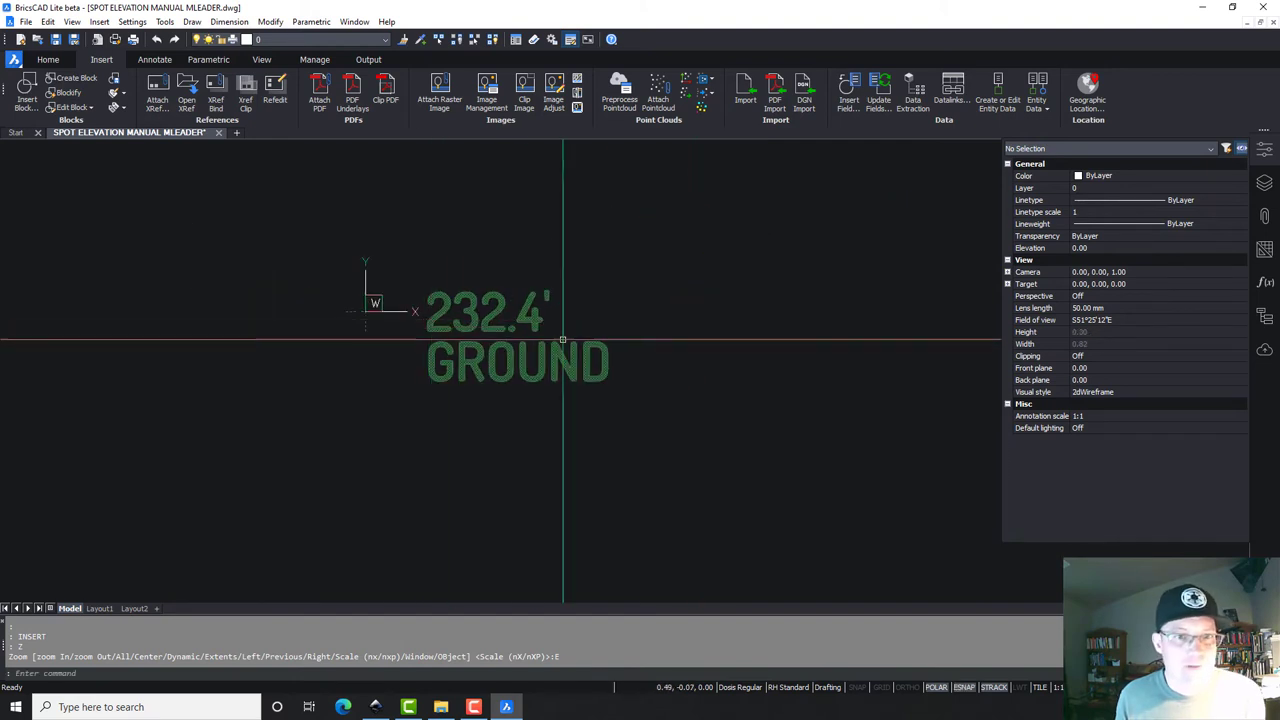
# Step: Explode the inserted spot elevation block with X into its ELEV2 and DESC2 tags
pyautogui.click(553, 285)
pyautogui.scroll(3, 516, 265)
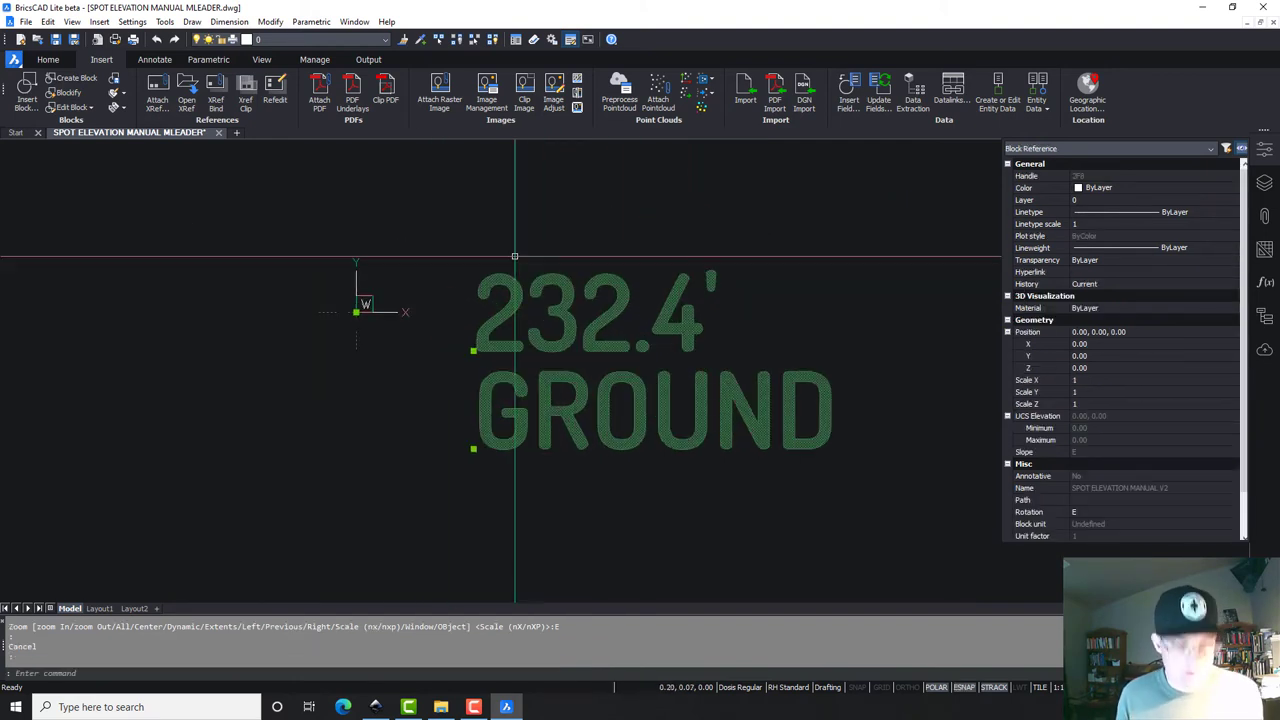
pyautogui.write('x')
pyautogui.press('Return')
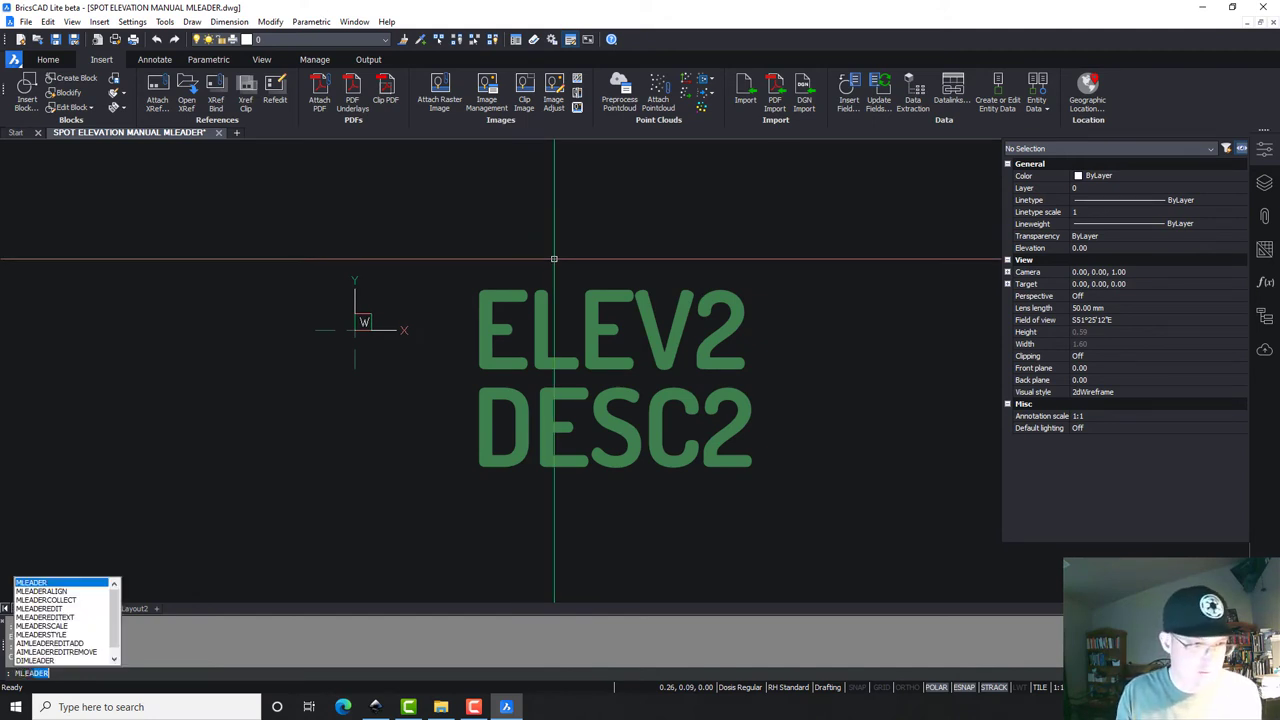
# Step: Draw a multileader from the origin, landing up-right, reading EL: XX.X' GROUND
pyautogui.press('Return')
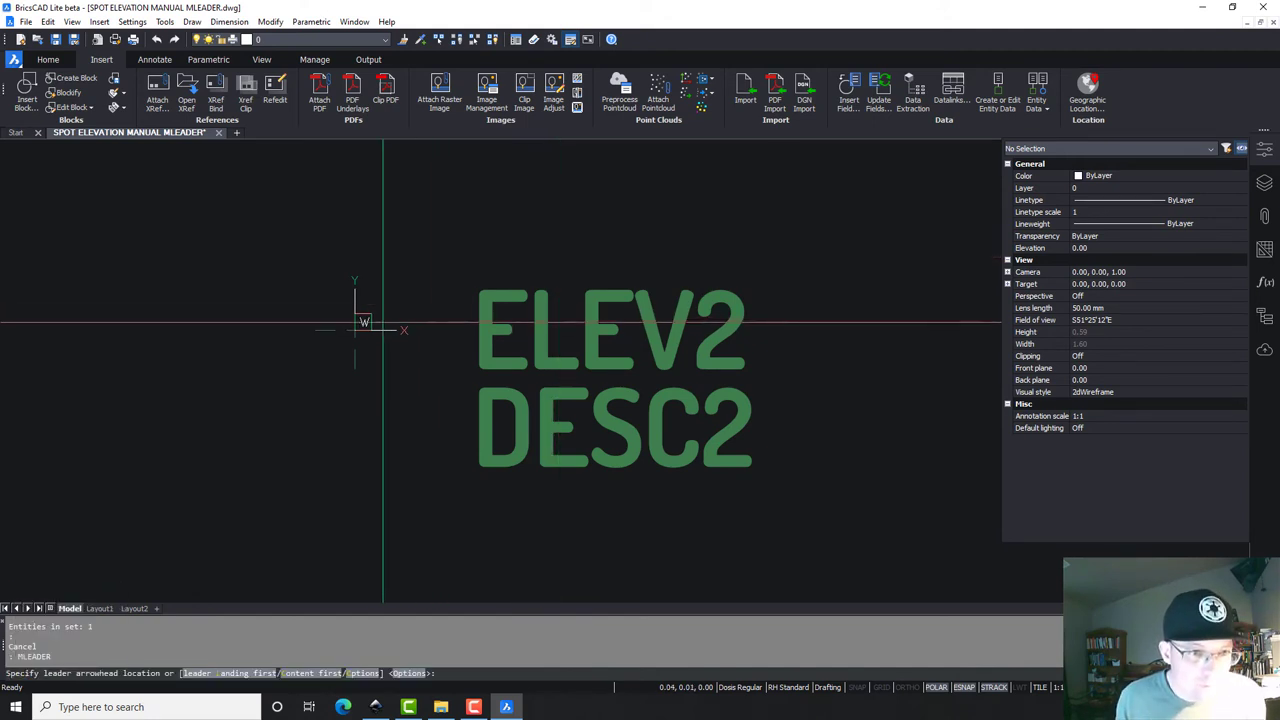
pyautogui.click(355, 329)
pyautogui.moveTo(480, 215); pyautogui.dragTo(397, 351, button='middle')
pyautogui.click(510, 201)
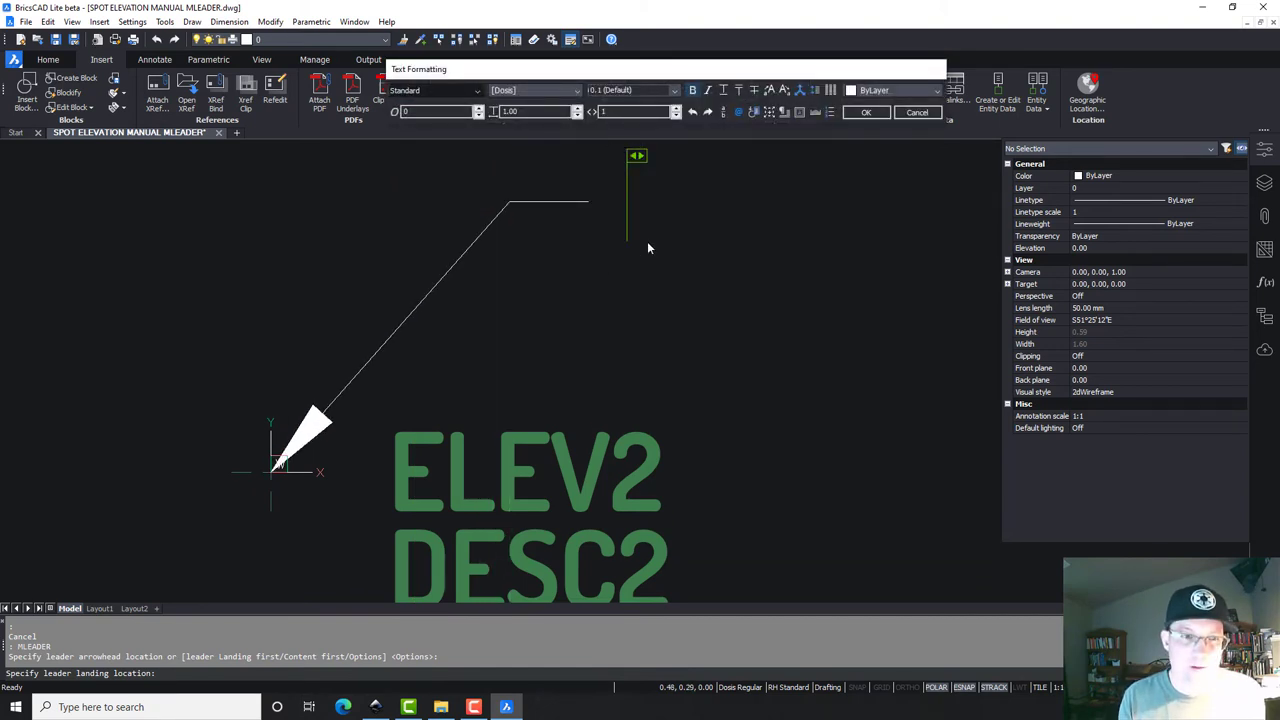
pyautogui.write('EL')
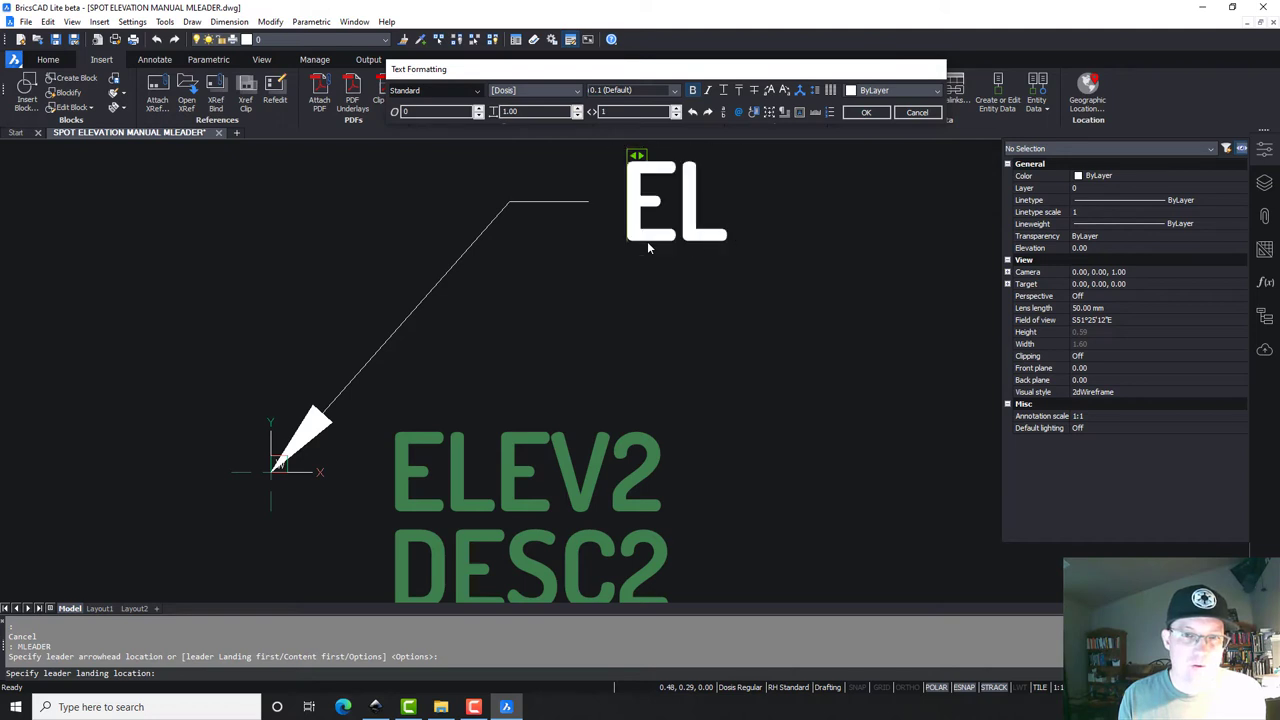
pyautogui.write('E')
pyautogui.press('BackSpace')
pyautogui.press('BackSpace')
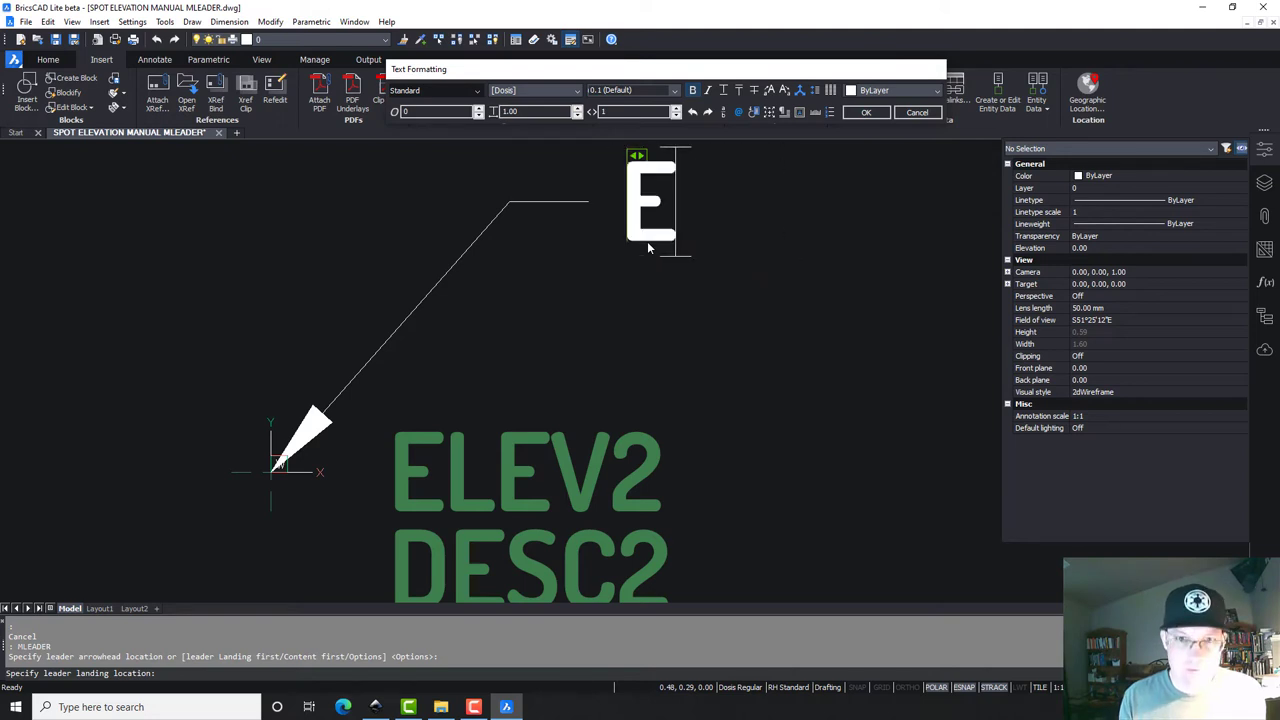
pyautogui.write('L: ')
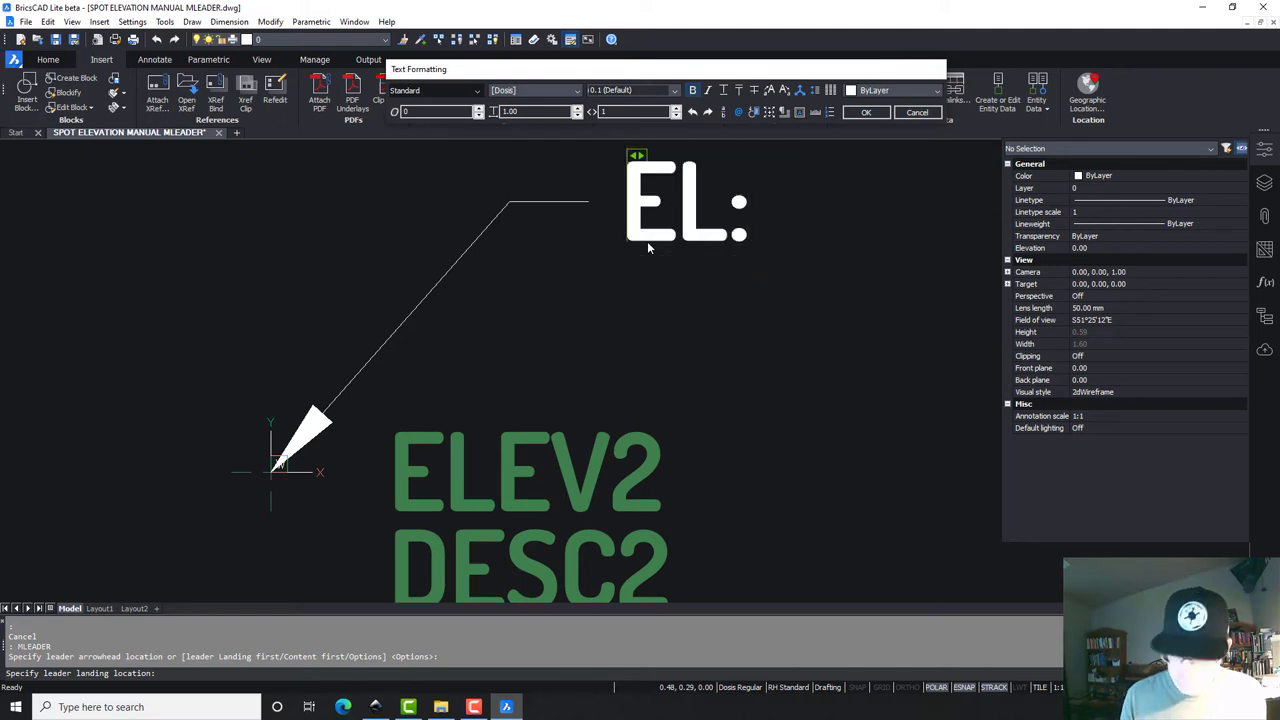
pyautogui.write('XX')
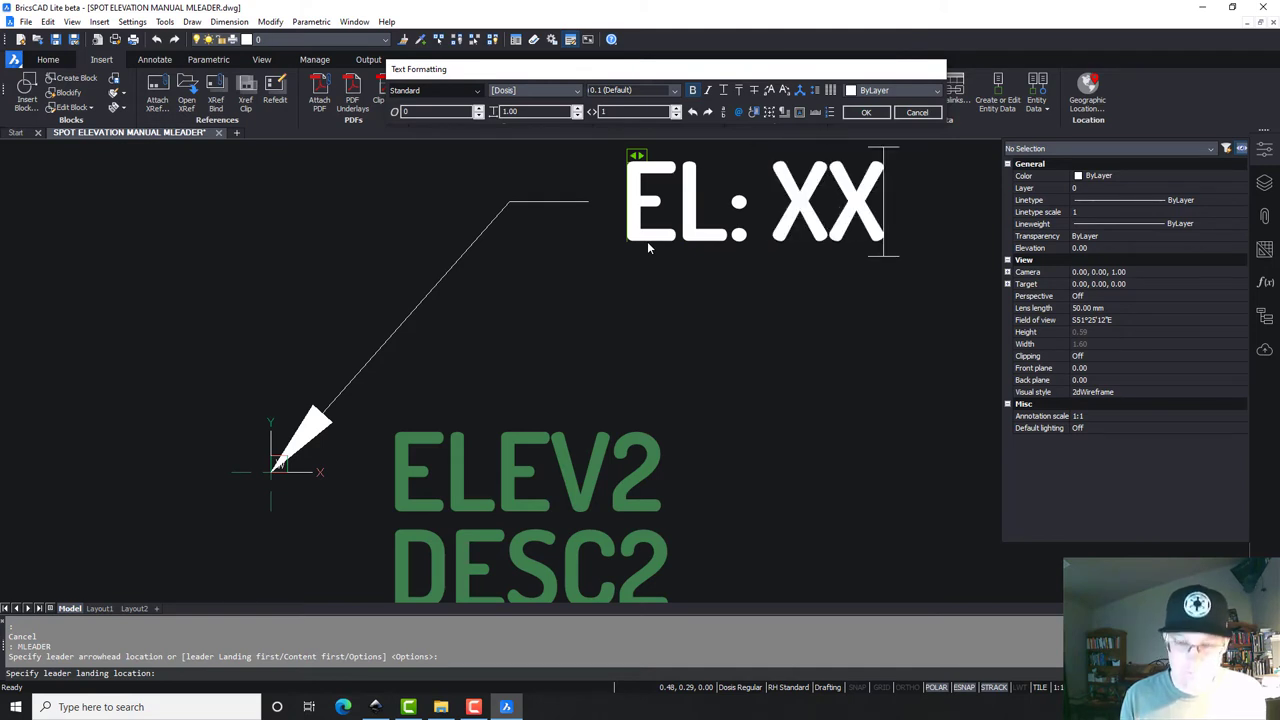
pyautogui.write(".X' ")
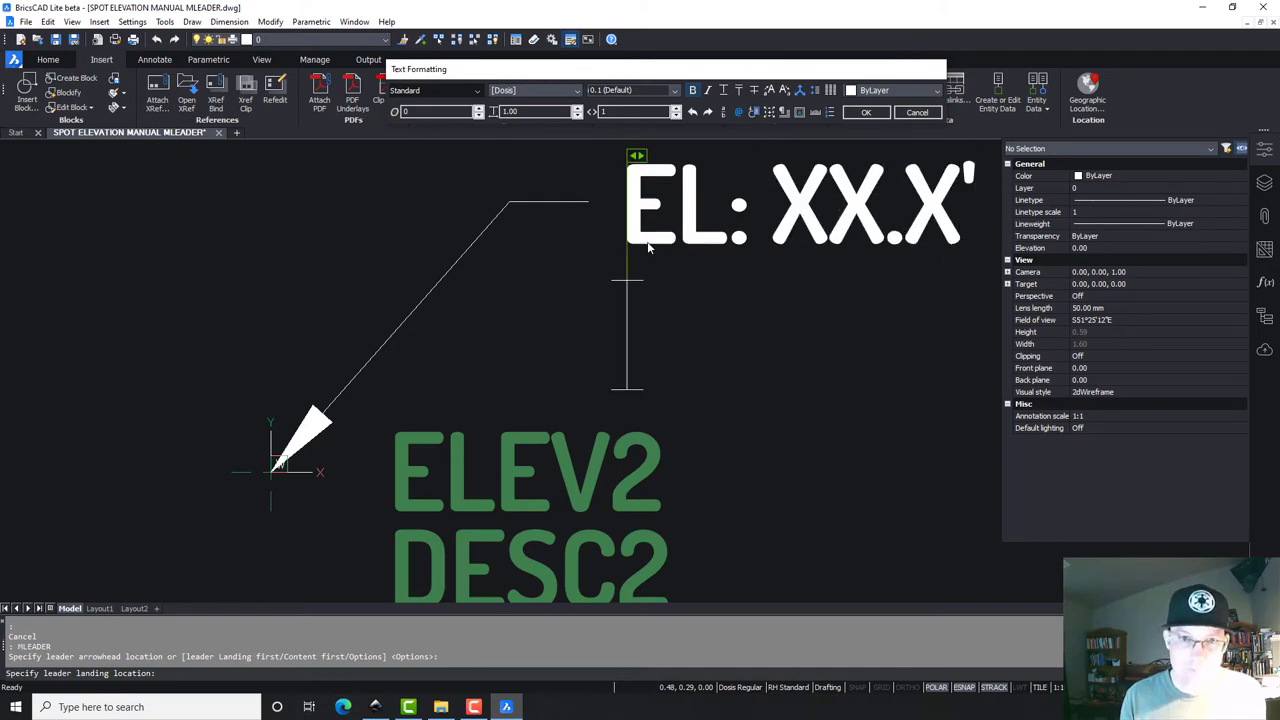
pyautogui.write('GROUND')
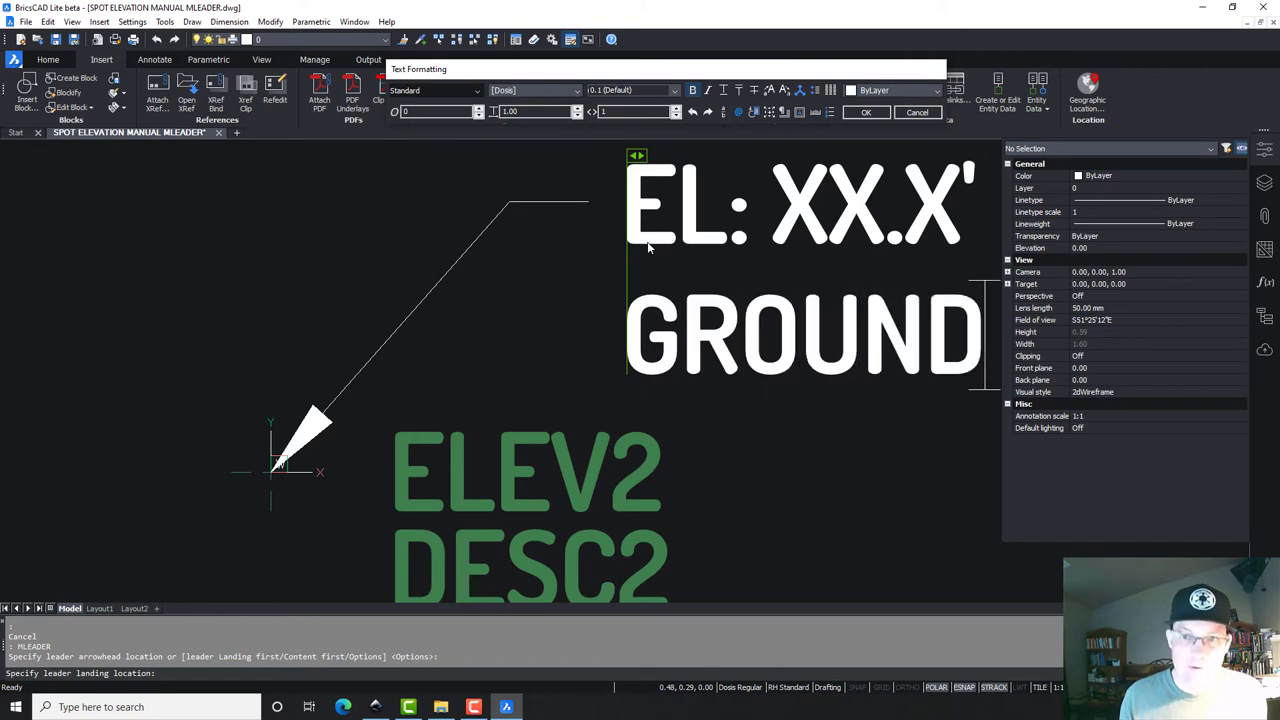
pyautogui.press('Escape')
pyautogui.scroll(-3, 550, 415)
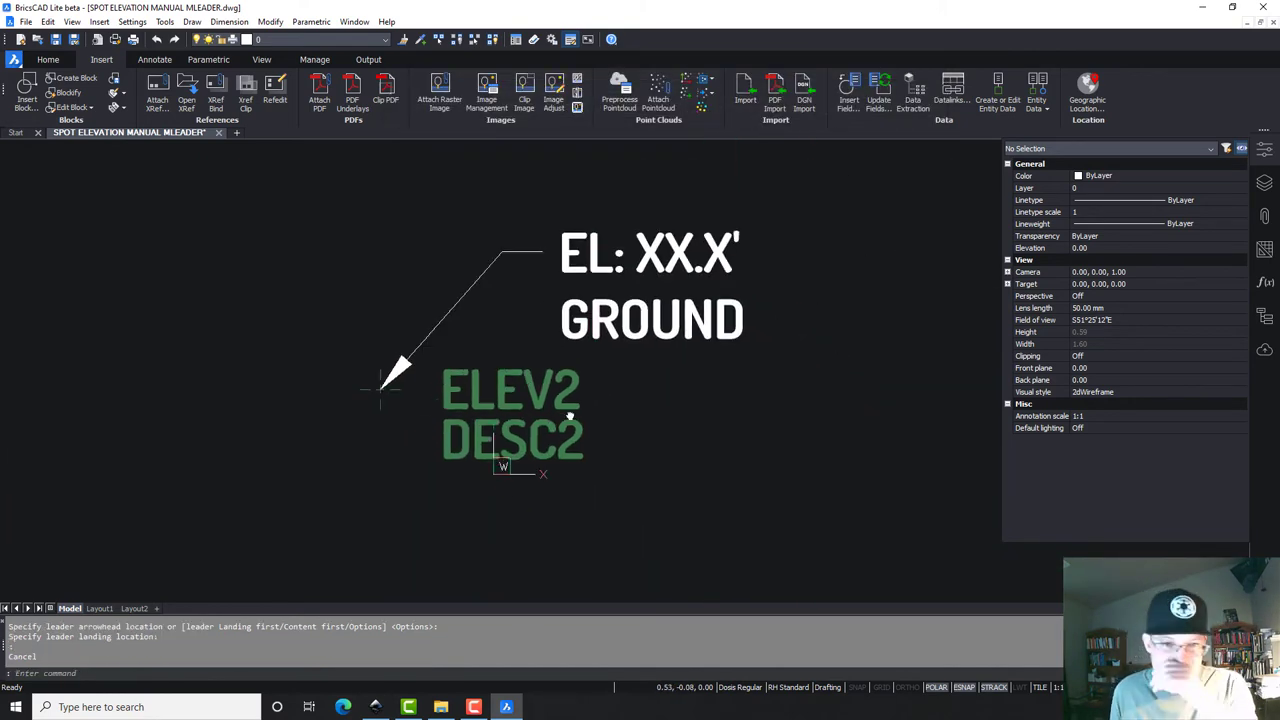
# Step: Rename the SURVEY-BOUNDARY-TEXT layer to SURVEY-TOPO-TEXT in the layer explorer
pyautogui.click(557, 342)
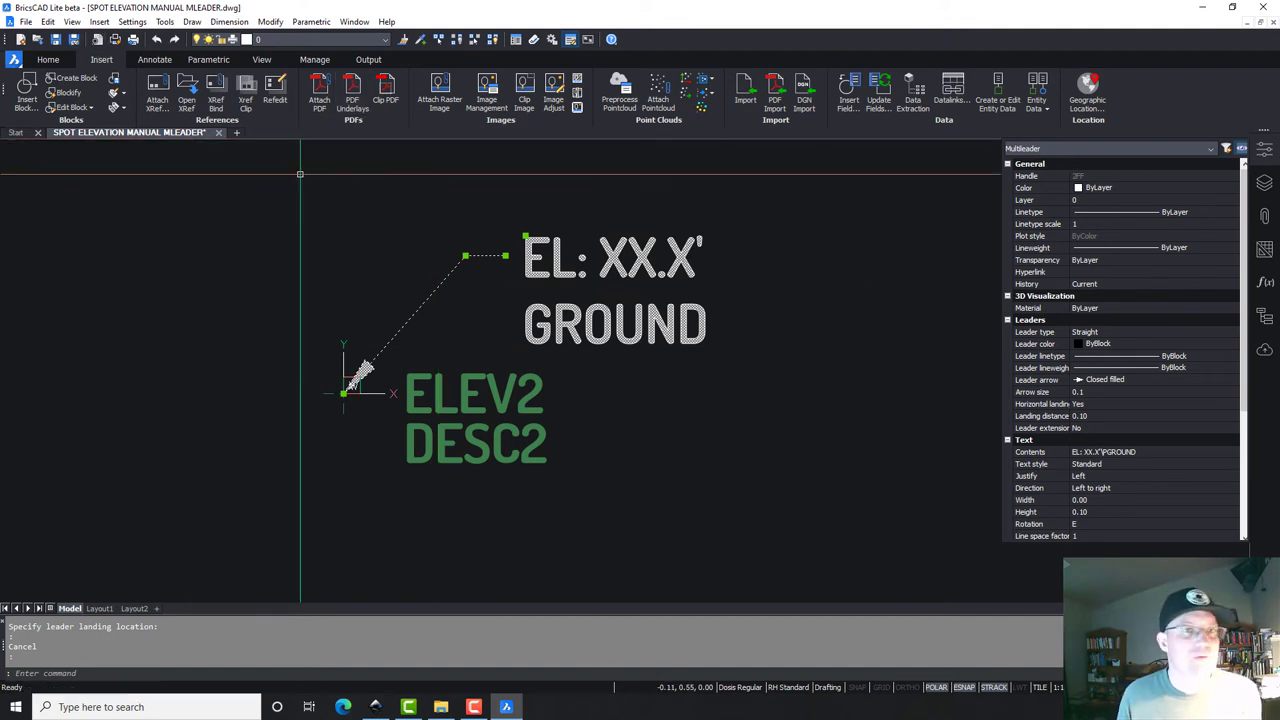
pyautogui.click(165, 21)
pyautogui.moveTo(176, 40)
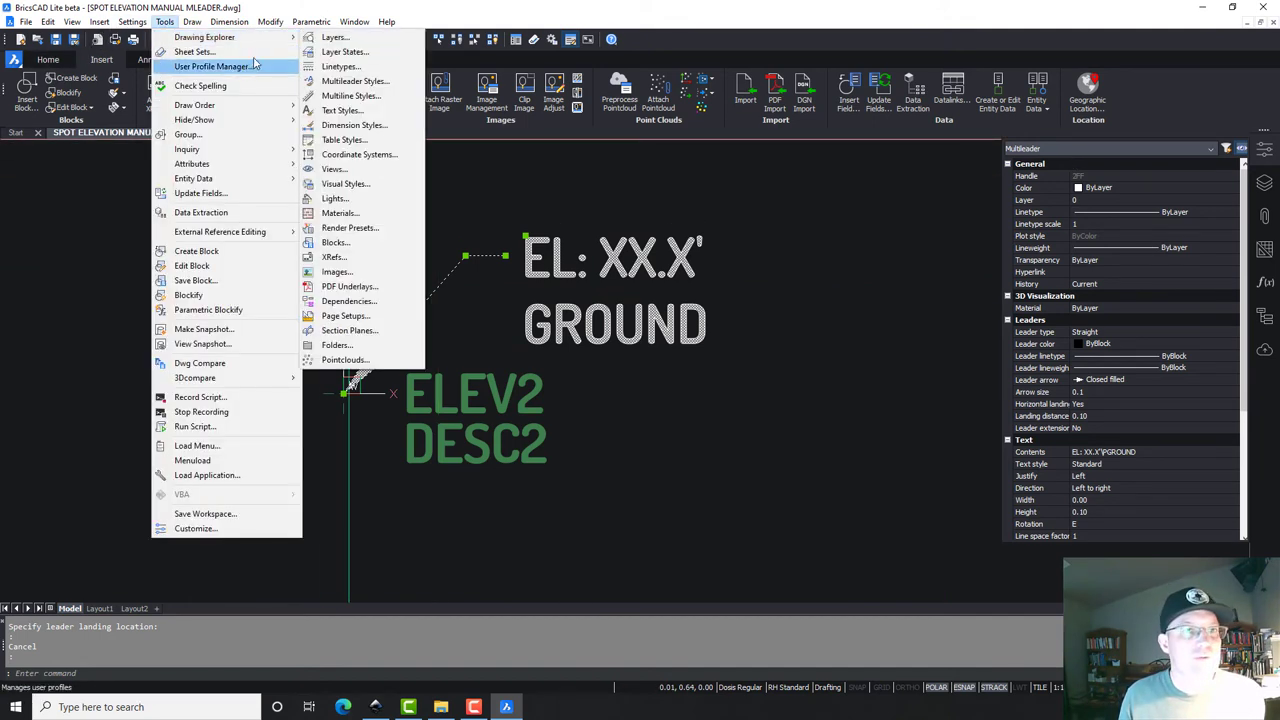
pyautogui.click(385, 38)
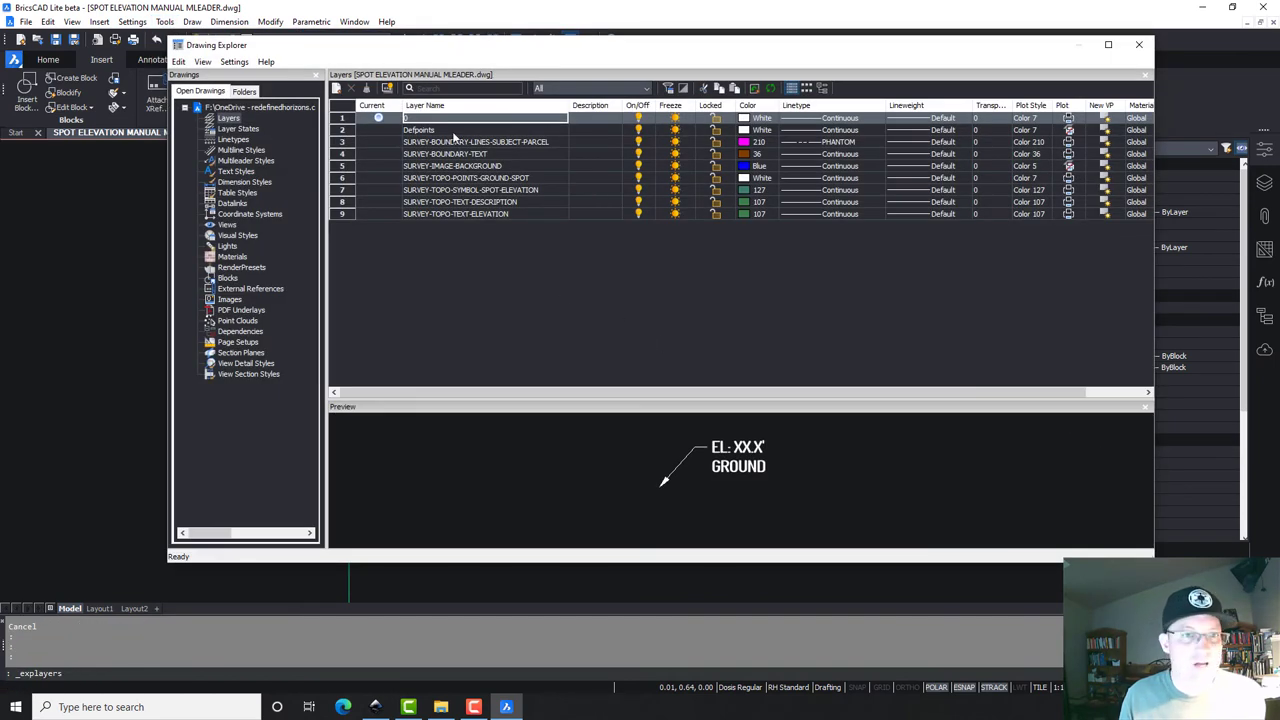
pyautogui.click(453, 131)
pyautogui.click(442, 156)
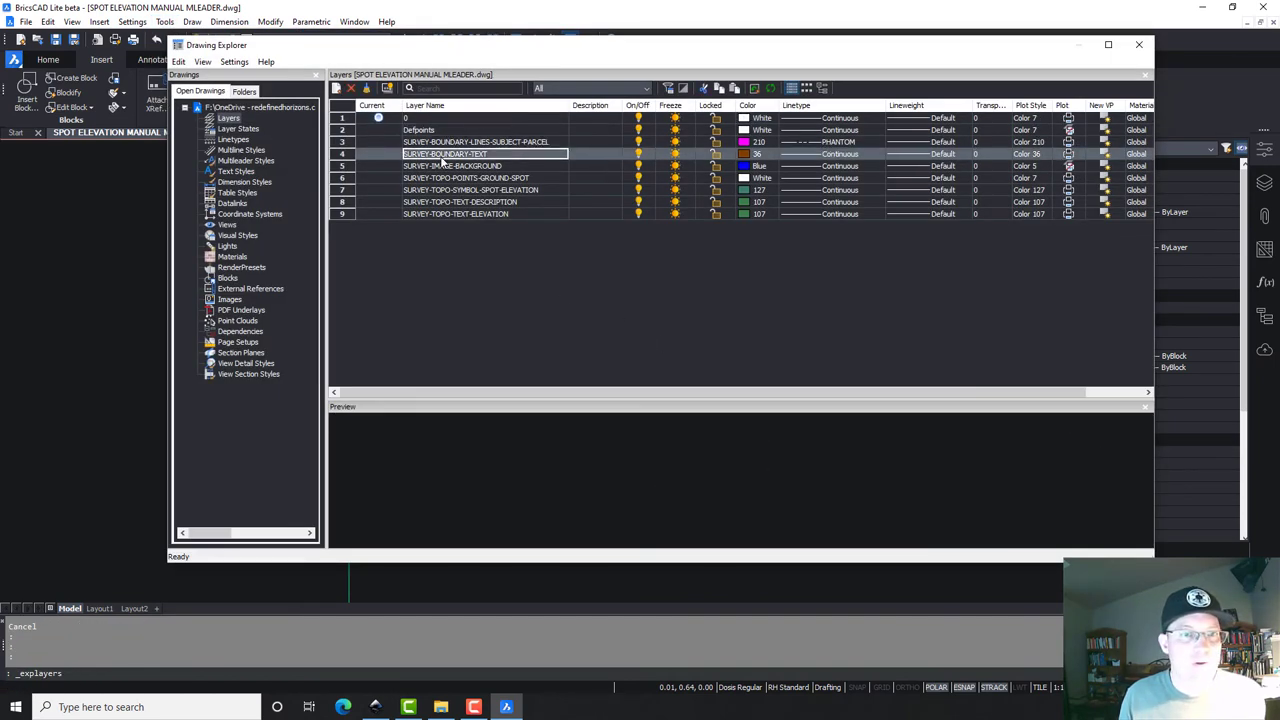
pyautogui.rightClick(442, 161)
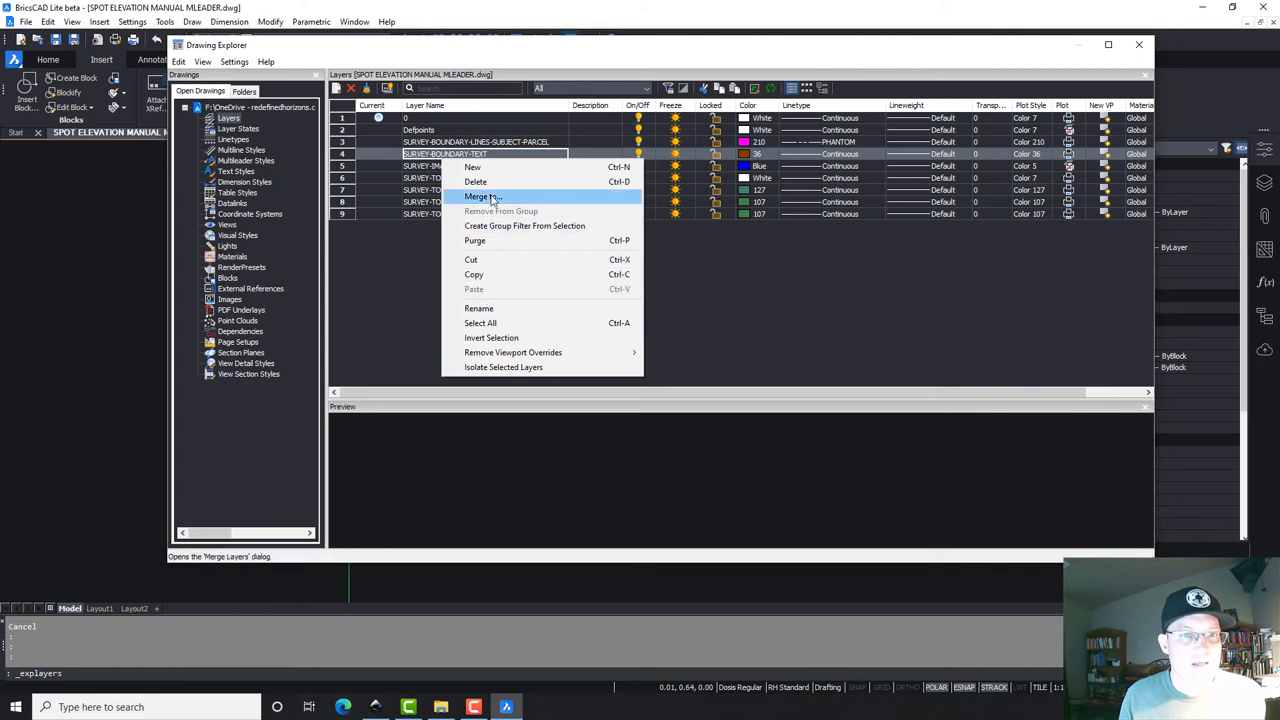
pyautogui.click(478, 309)
pyautogui.write('SURVEY-TOPO-TEXT')
pyautogui.press('Return')
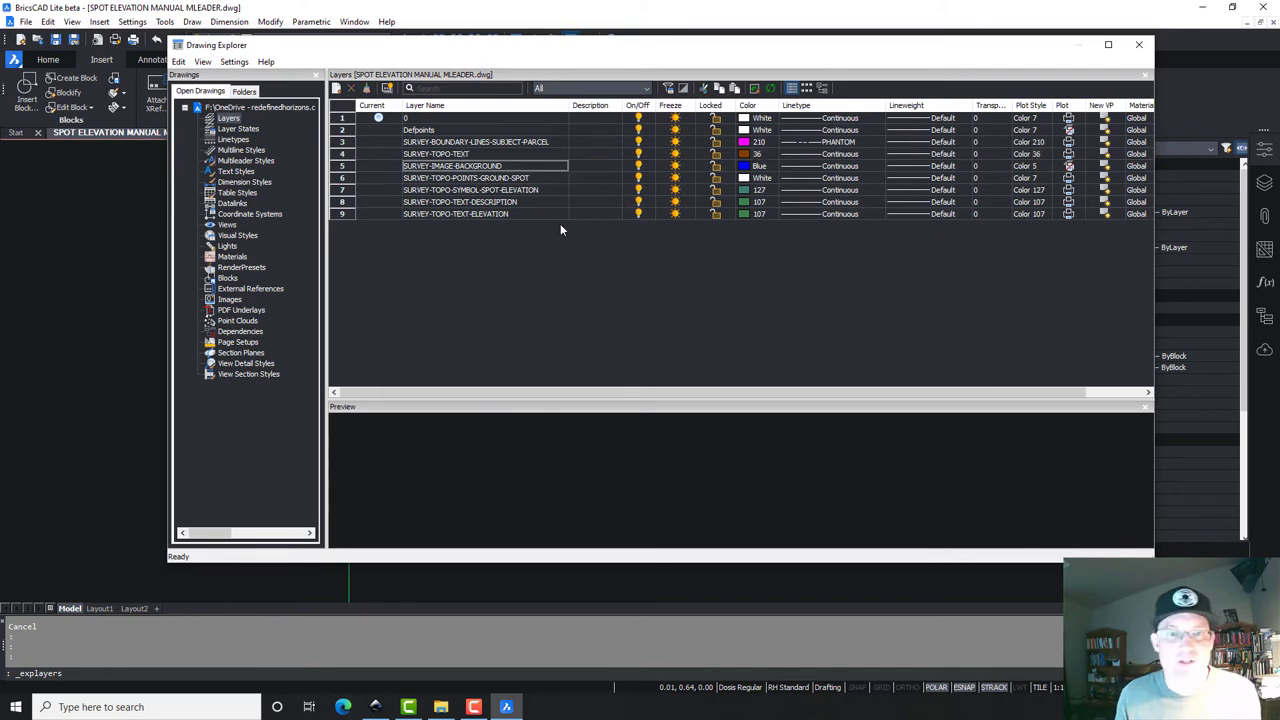
# Step: Give the SURVEY-TOPO-TEXT layer colour index 45
pyautogui.click(748, 155)
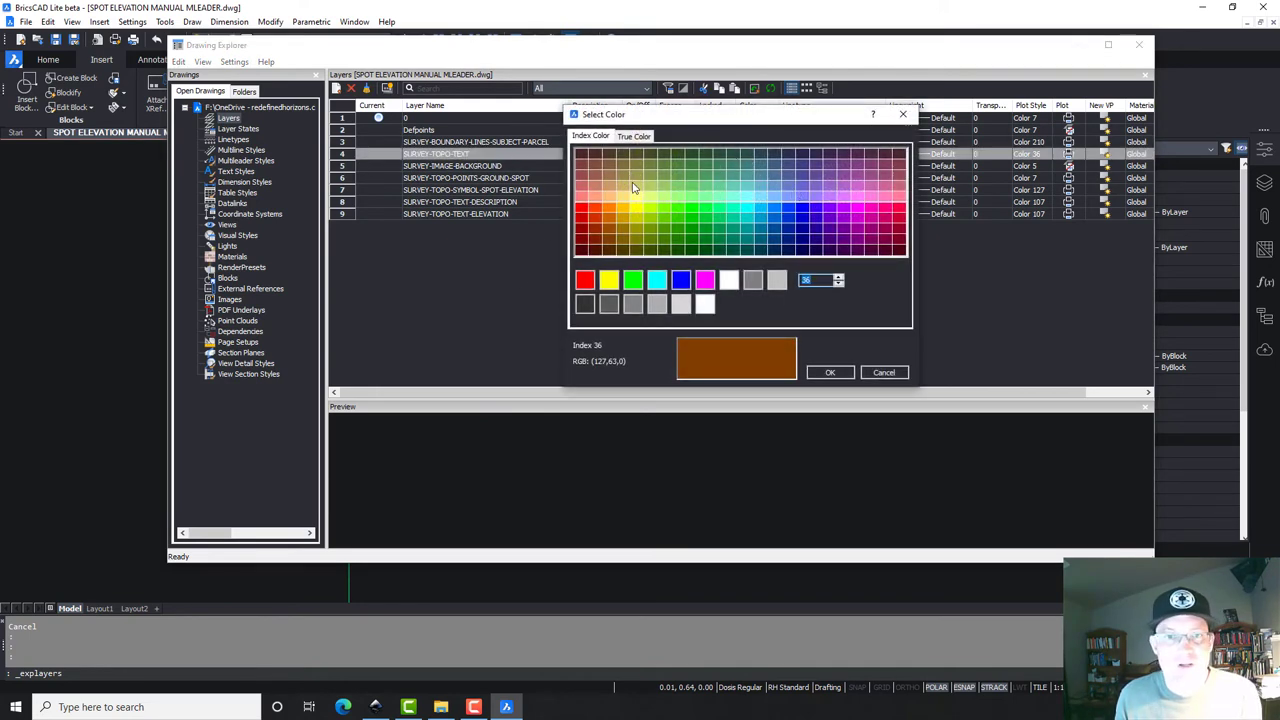
pyautogui.click(624, 184)
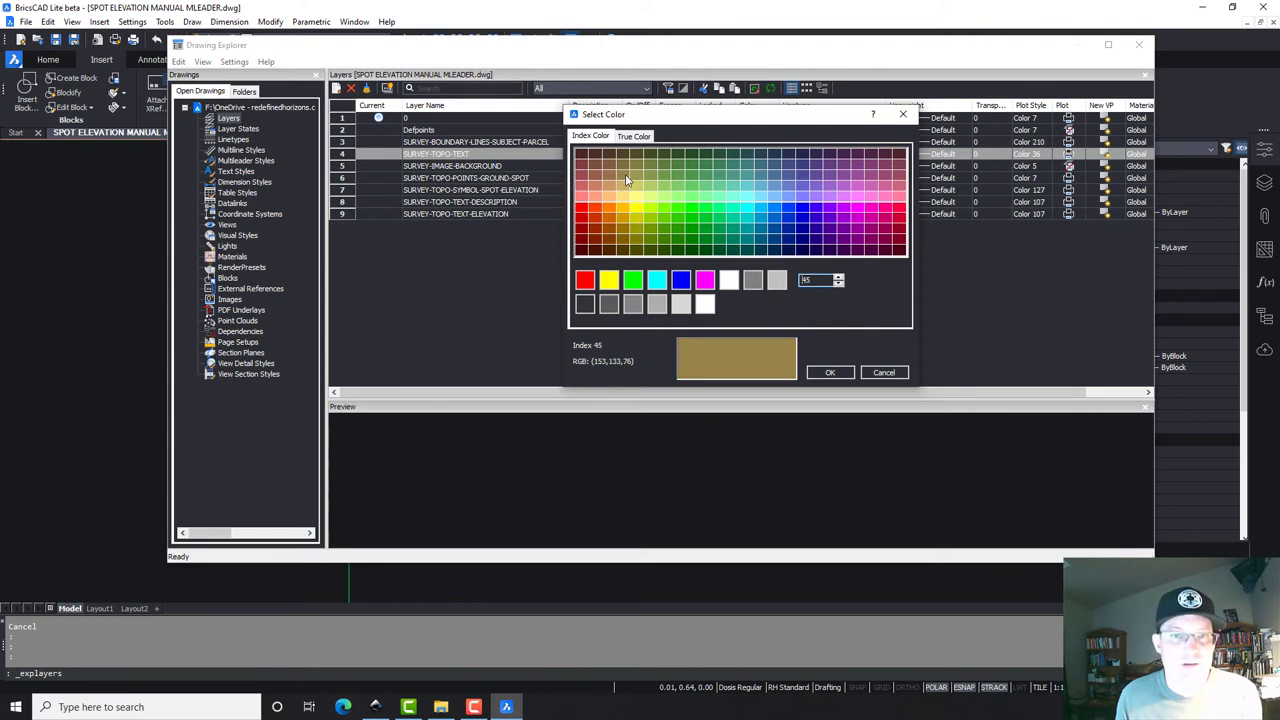
pyautogui.click(826, 373)
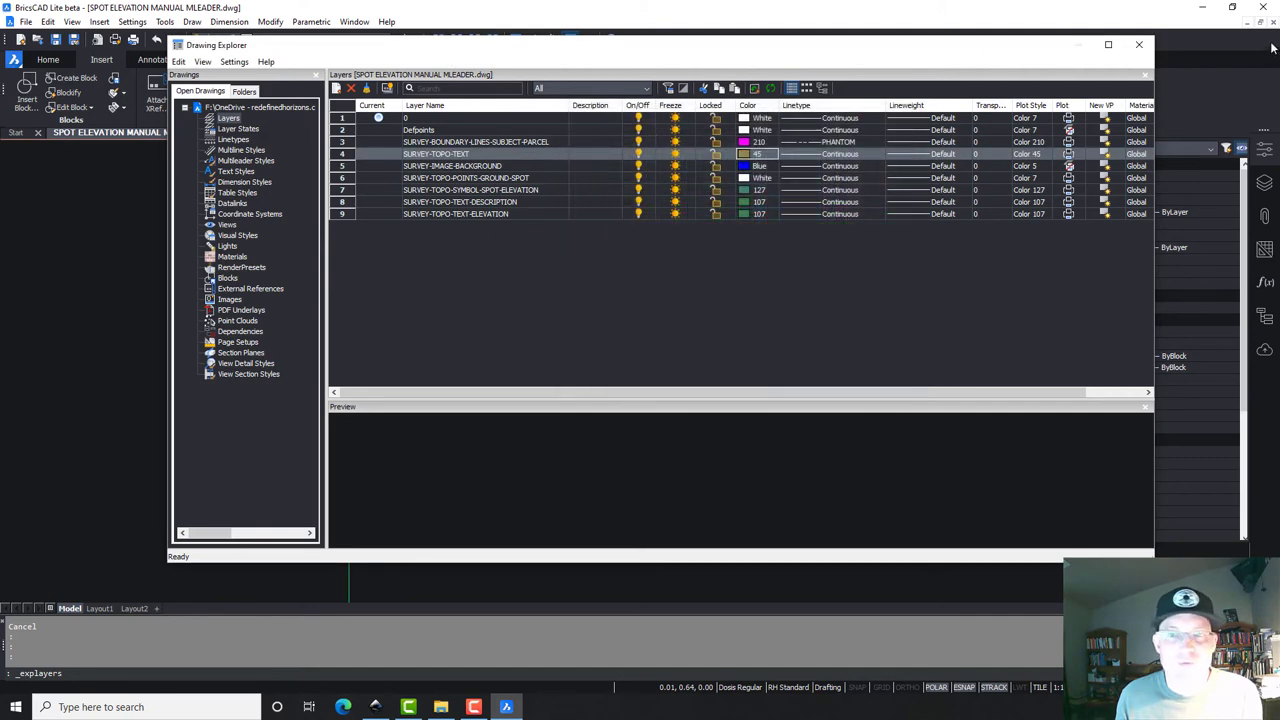
# Step: Move the EL: XX.X' GROUND multileader onto layer SURVEY-TOPO-TEXT
pyautogui.click(1139, 45)
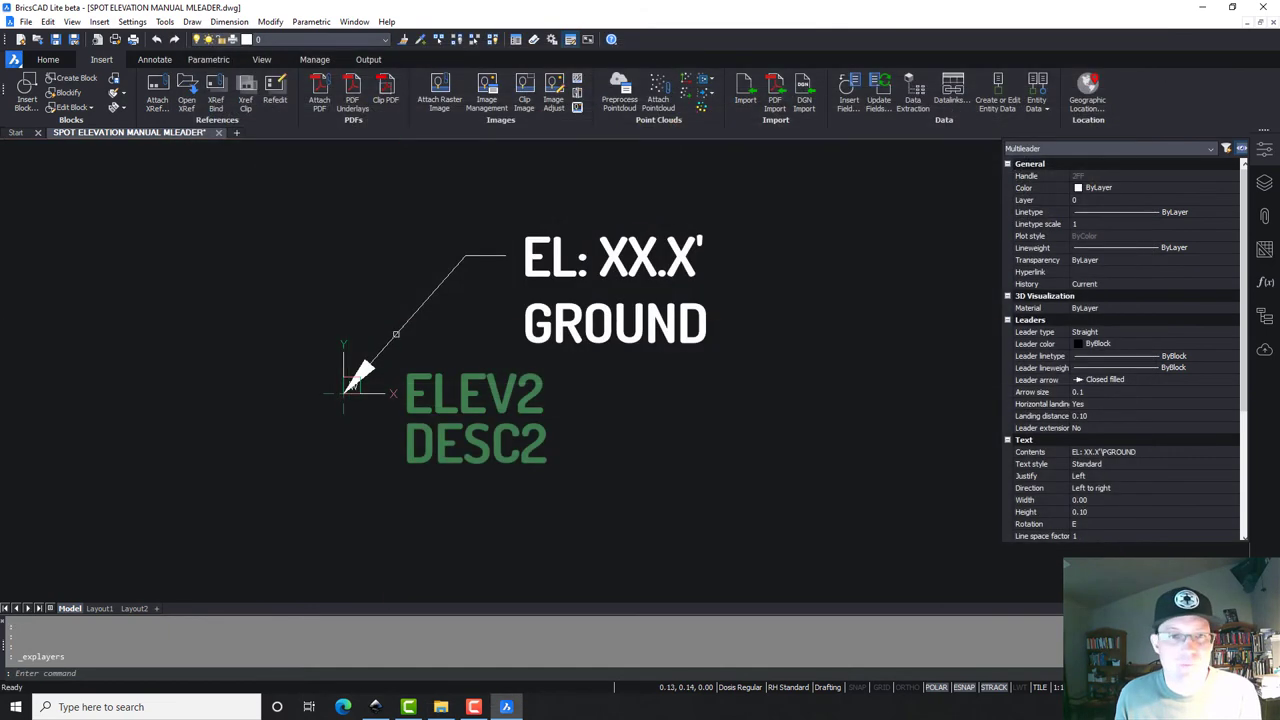
pyautogui.click(657, 320)
pyautogui.click(1140, 200)
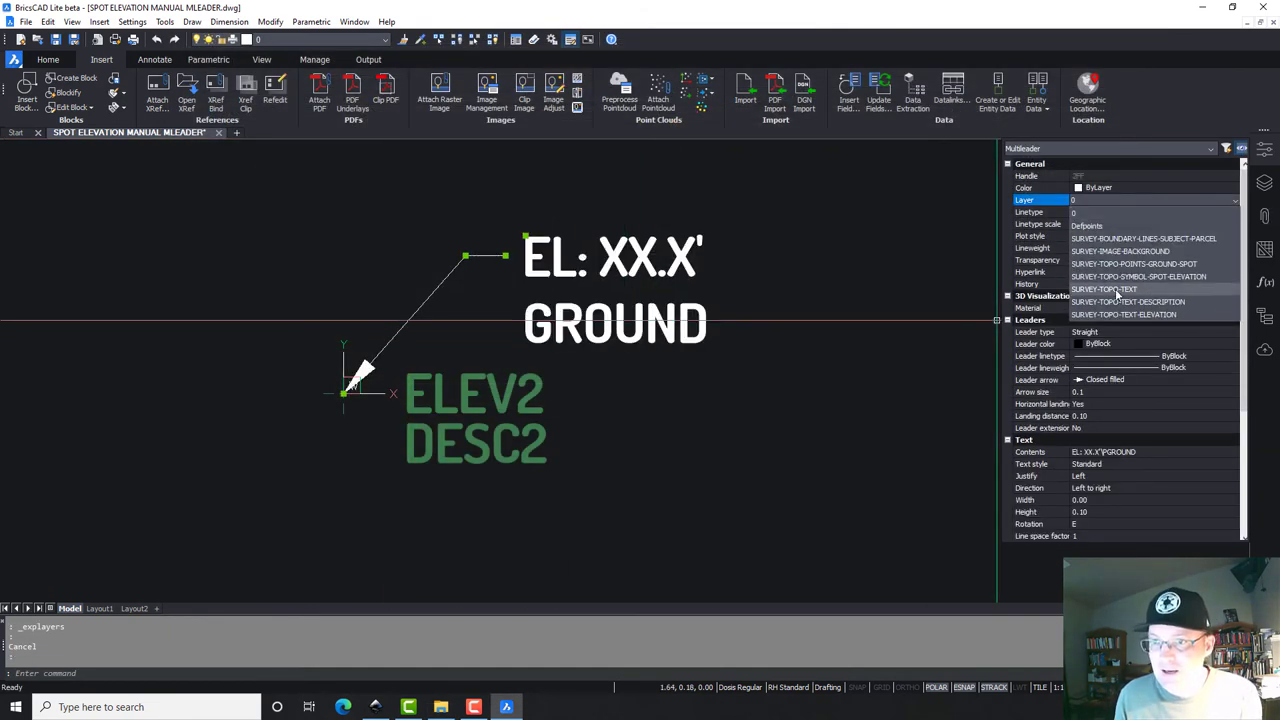
pyautogui.click(1150, 303)
pyautogui.press('Escape')
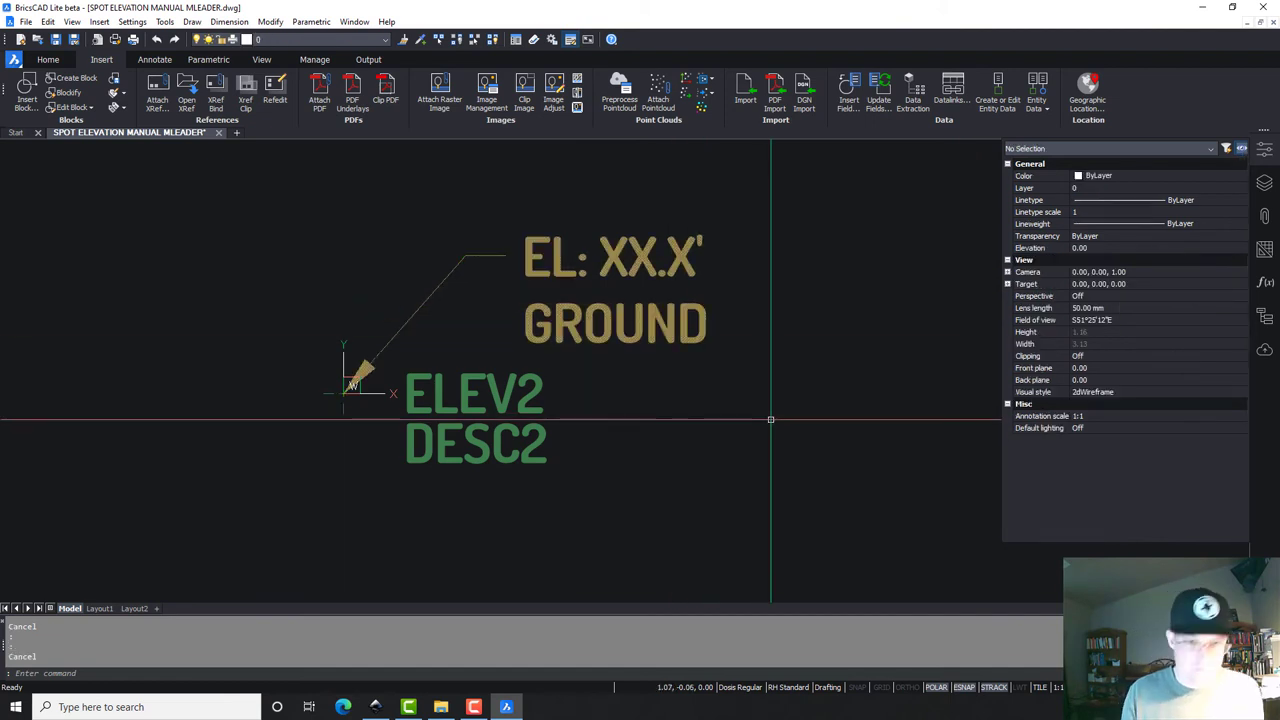
# Step: Purge all unused items from the drawing without verifying each name
pyautogui.write('PU')
pyautogui.press('Return')
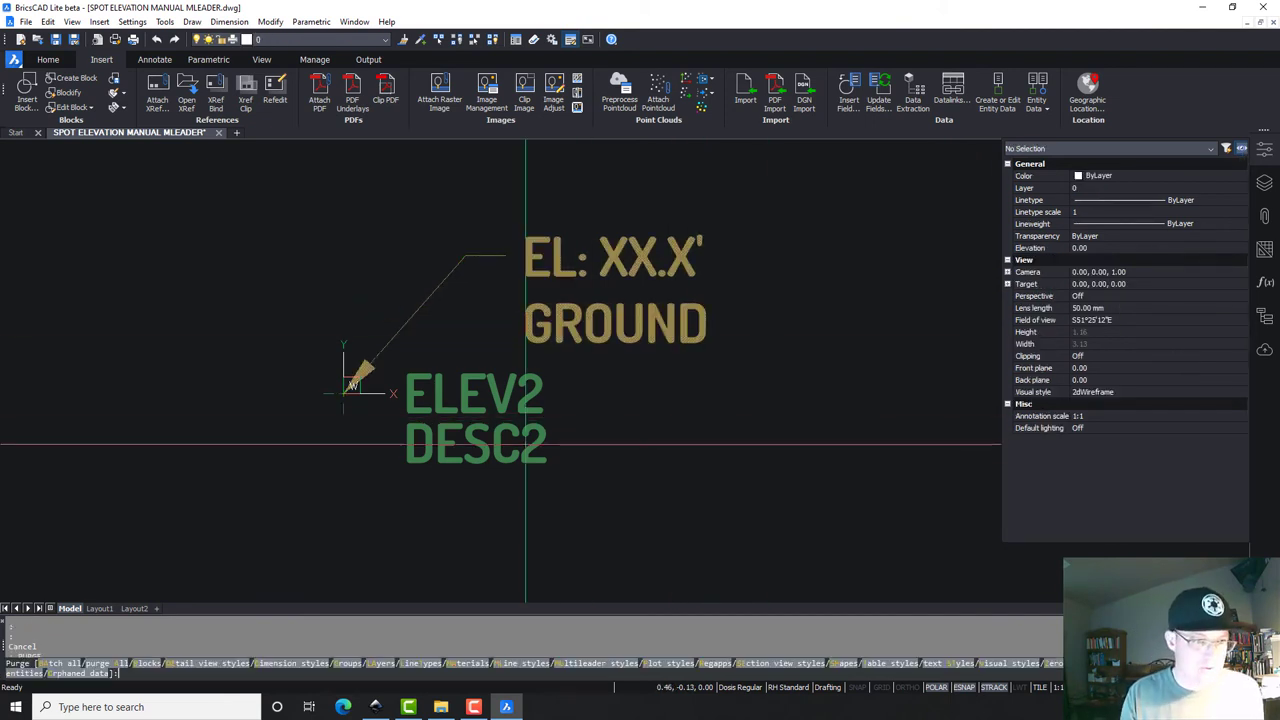
pyautogui.write('A')
pyautogui.press('Return')
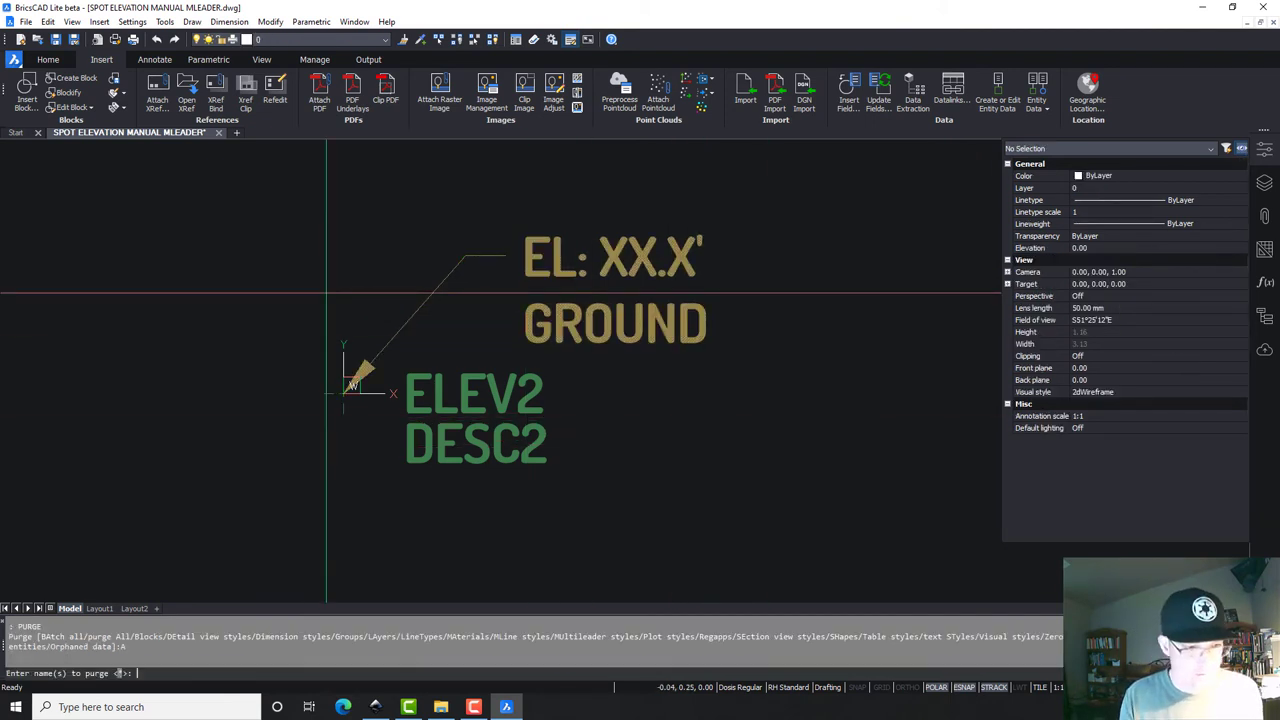
pyautogui.press('Return')
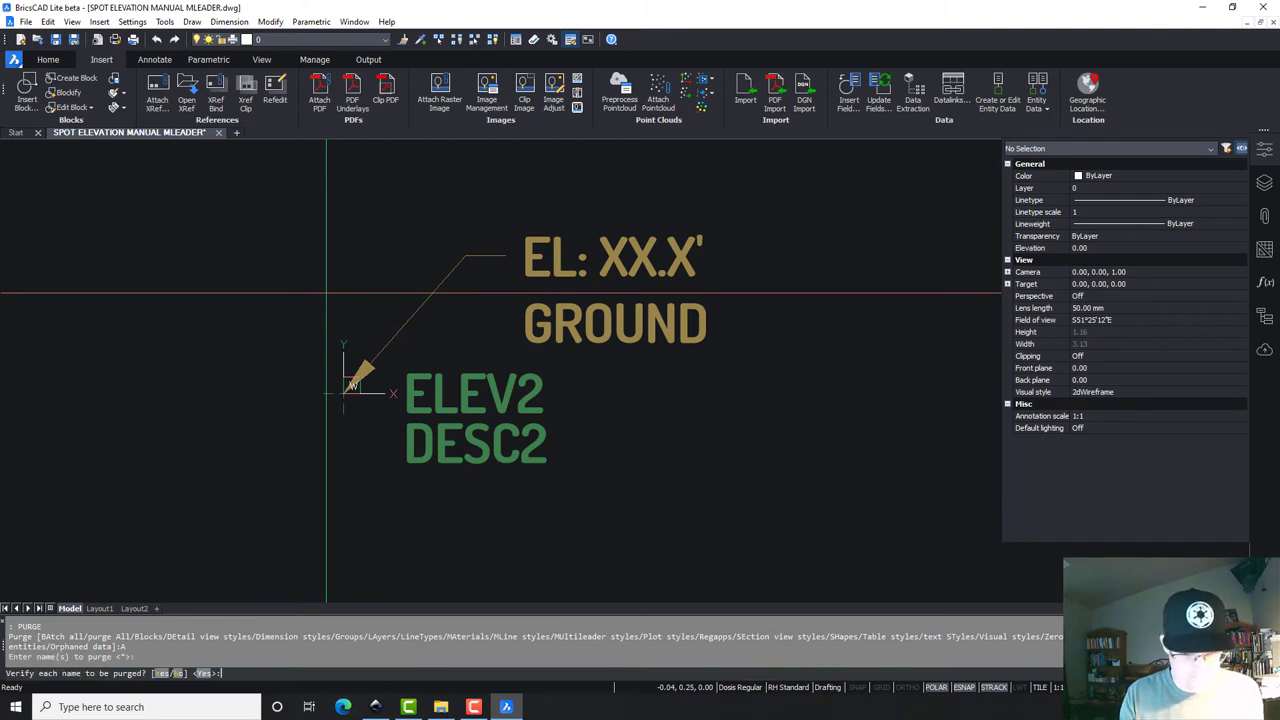
pyautogui.write('N')
pyautogui.press('Return')
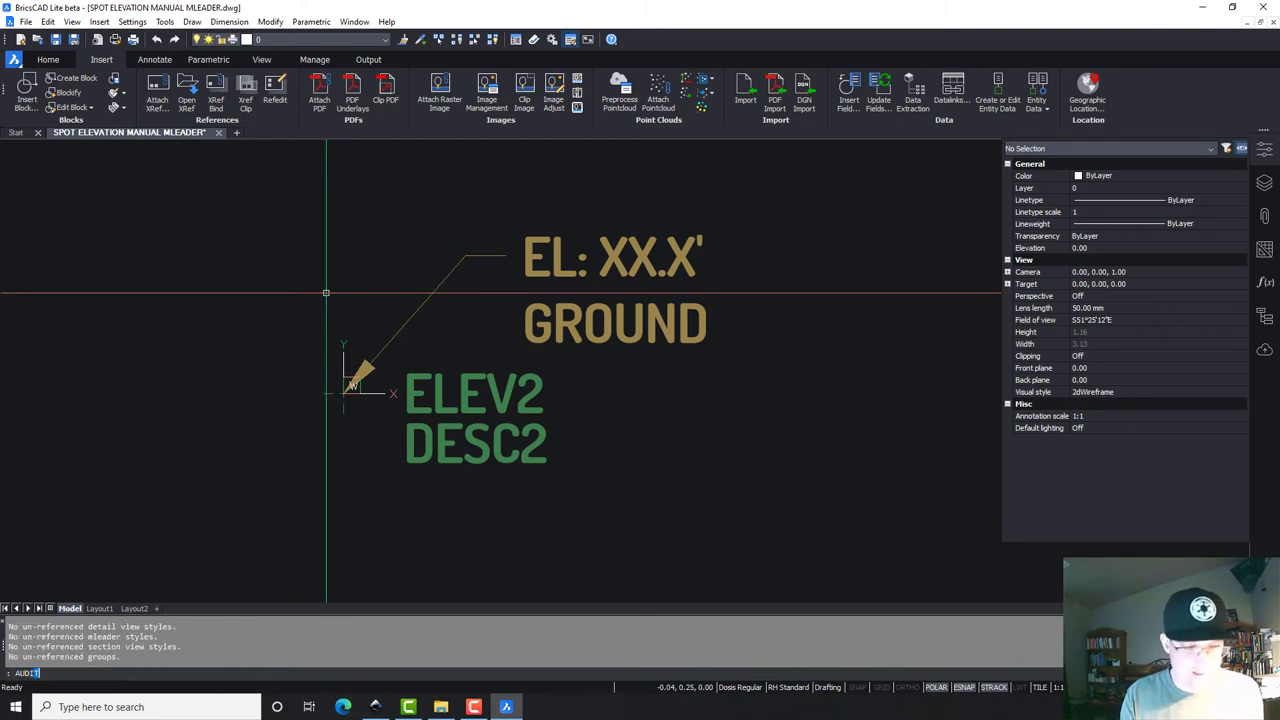
# Step: Run AUDIT to check the drawing for errors
pyautogui.write('AUDIT')
pyautogui.press('Return')
pyautogui.press('Return')
pyautogui.press('Escape')
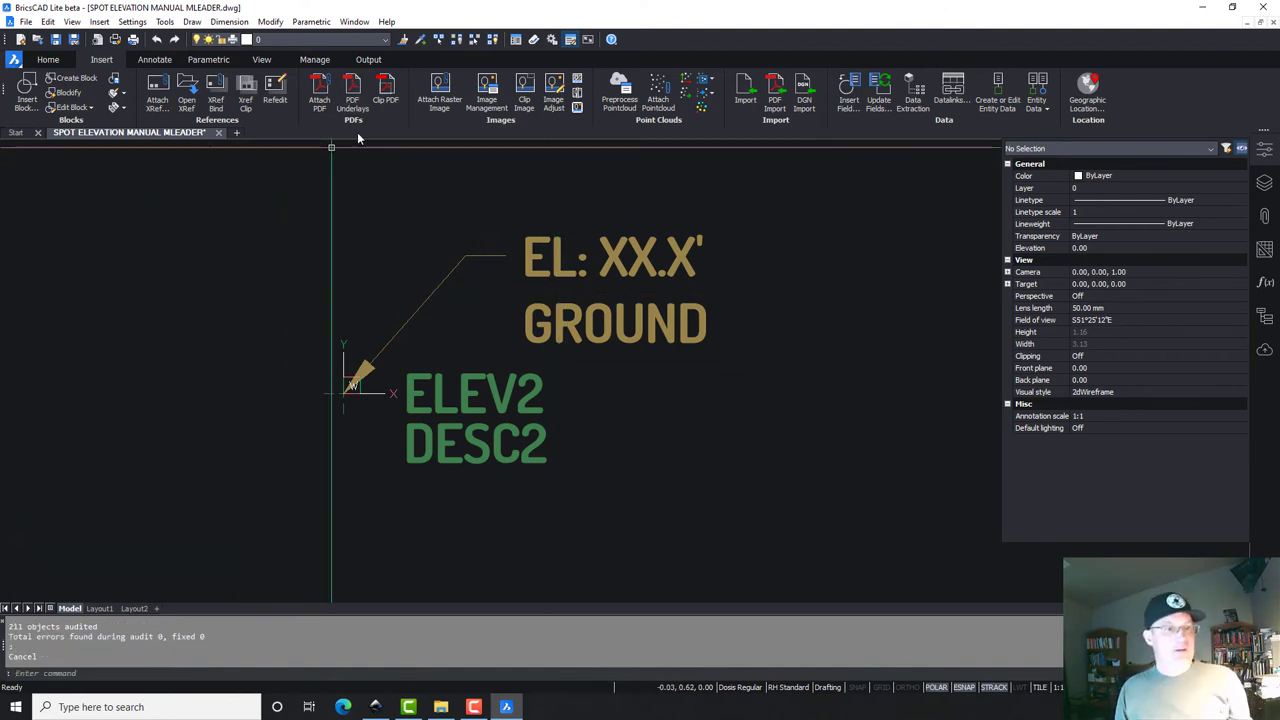
# Step: Save SPOT ELEVATION MANUAL MLEADER.dwg and recentre the view on the leader text
pyautogui.click(56, 40)
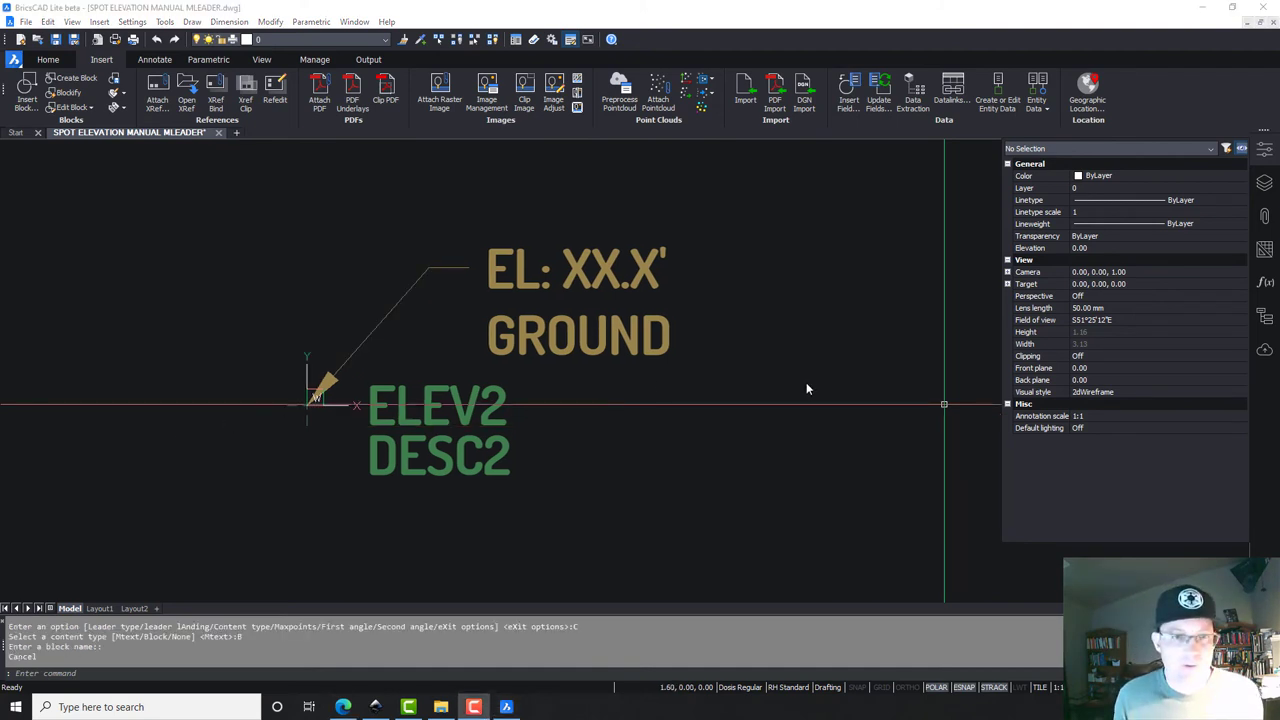
pyautogui.click(831, 505)
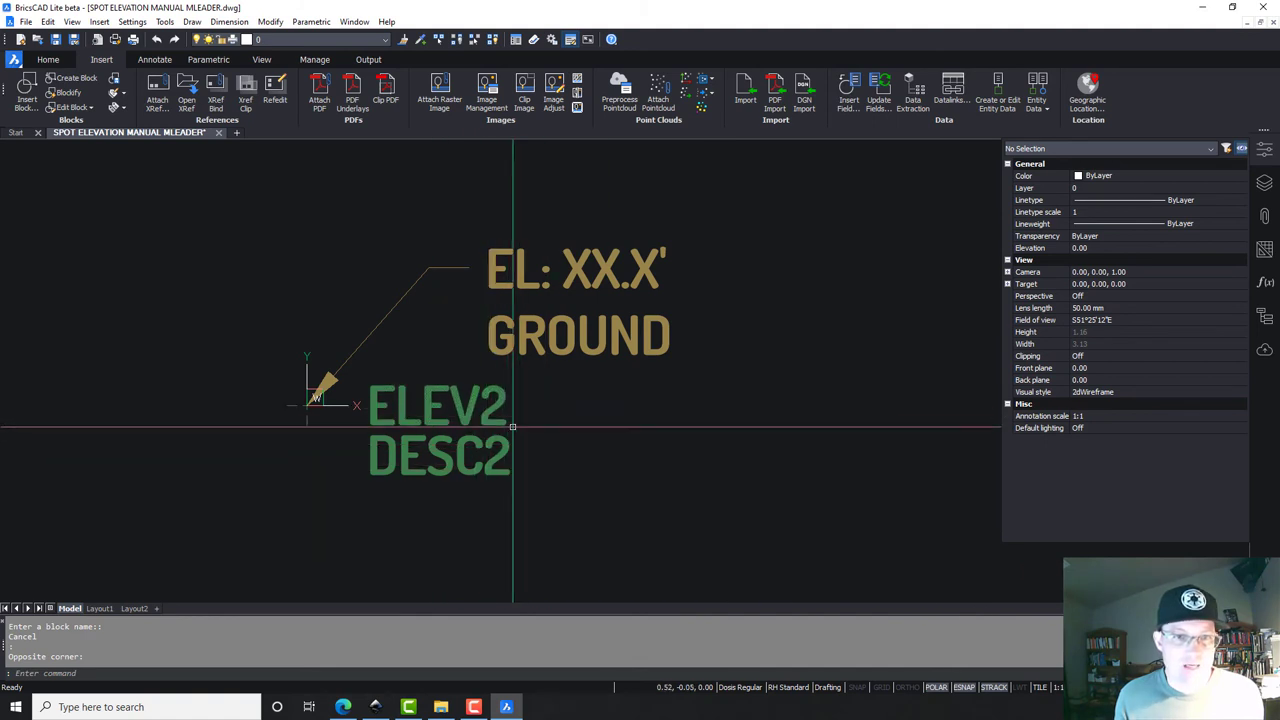
pyautogui.moveTo(571, 436)
pyautogui.mouseDown(button='middle')
pyautogui.moveTo(574, 457)
pyautogui.moveTo(736, 464)
pyautogui.moveTo(734, 451)
pyautogui.mouseUp(button='middle')
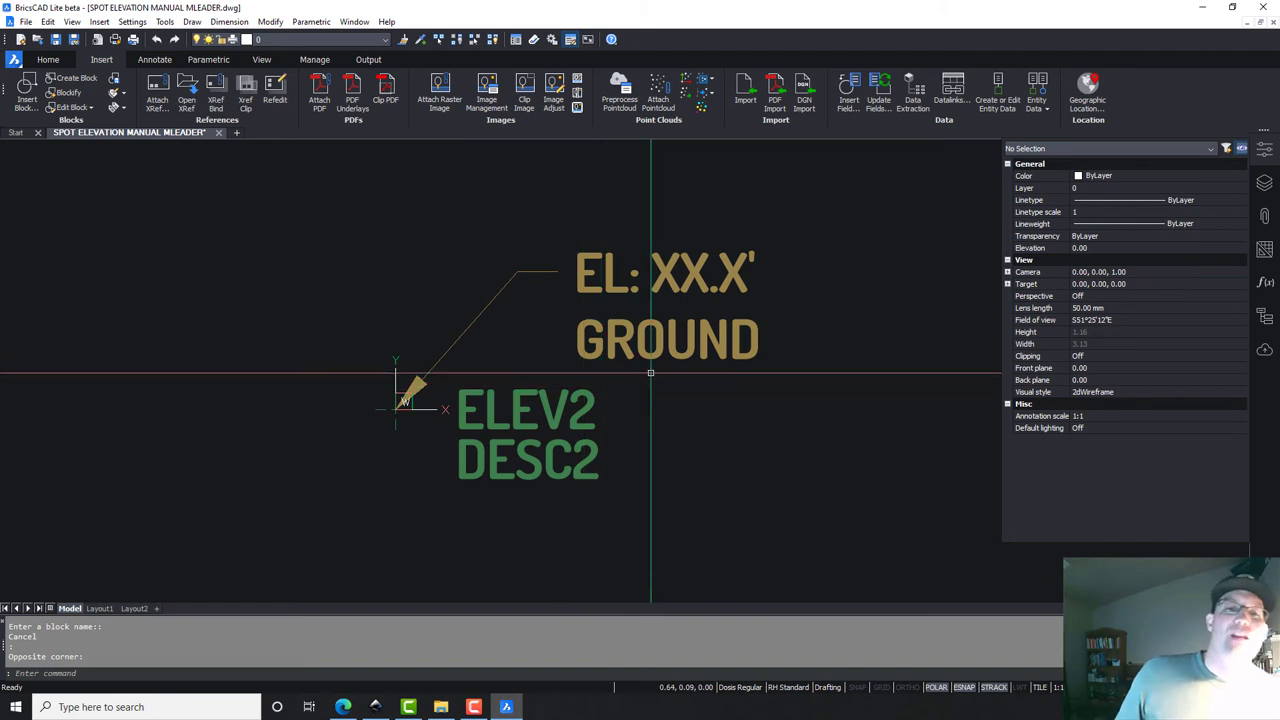
# Step: Delete the ELEV2 and DESC2 attribute texts
pyautogui.click(614, 496)
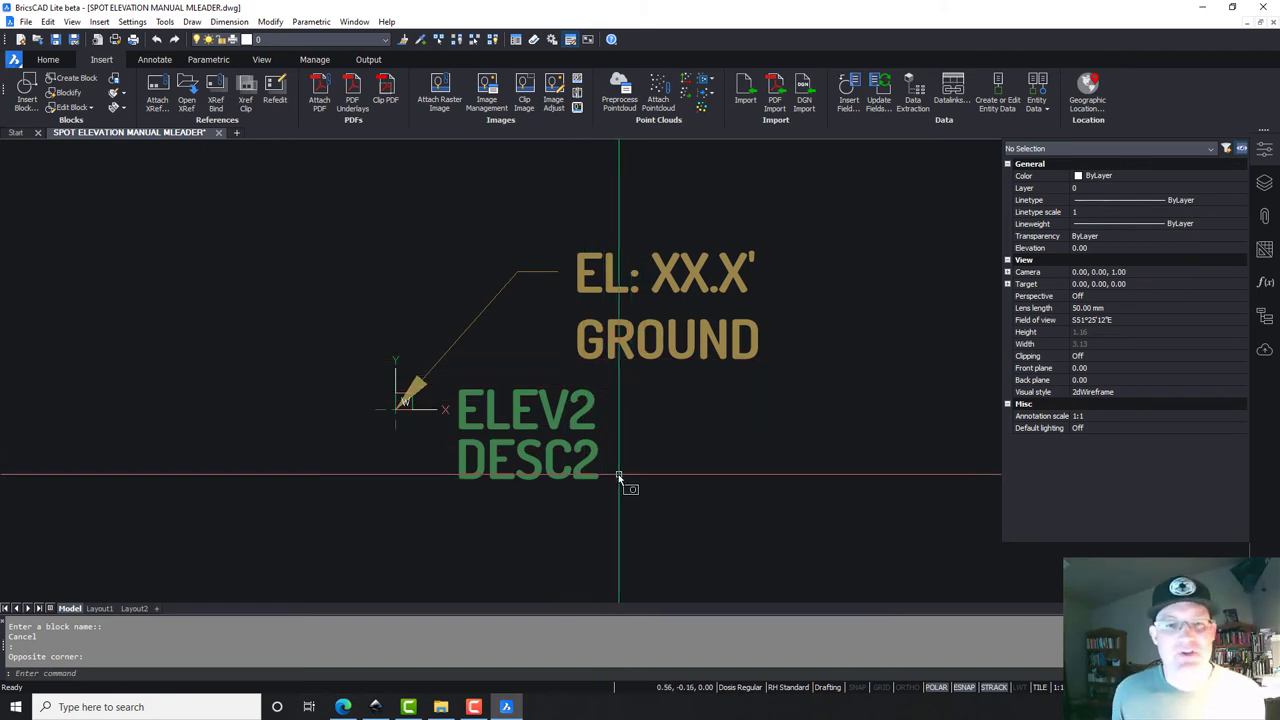
pyautogui.click(551, 420)
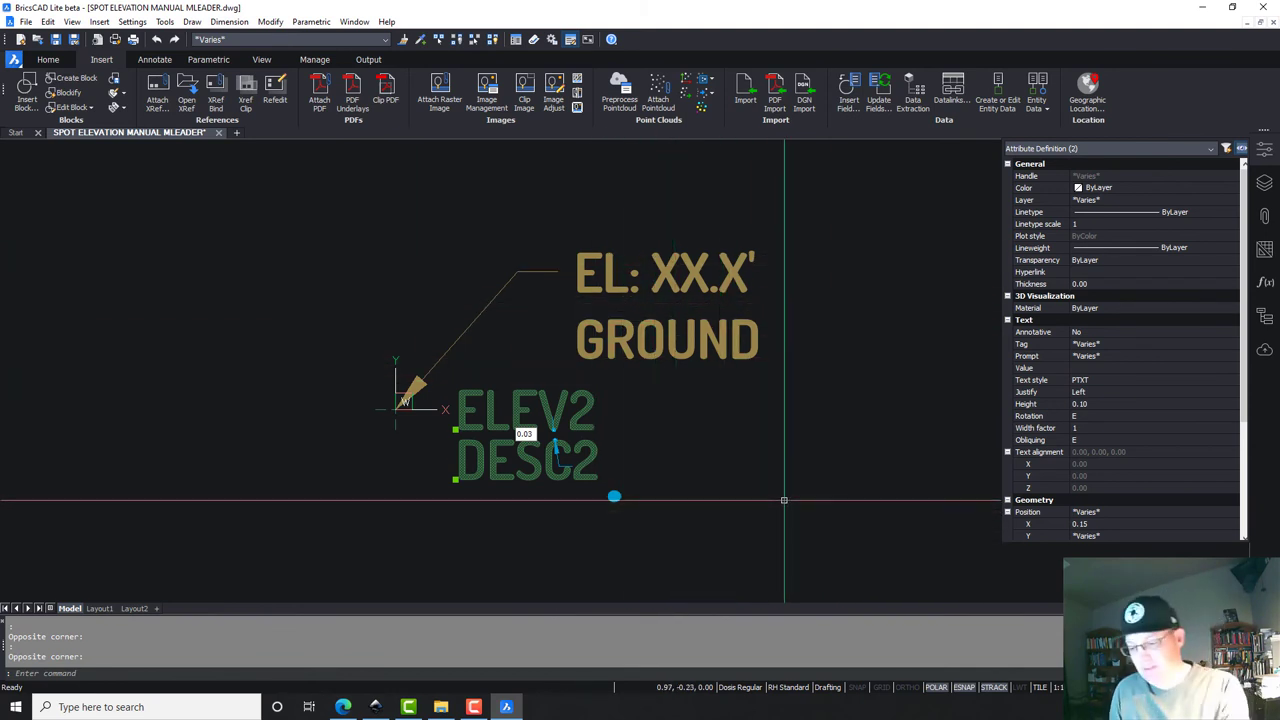
pyautogui.press('Delete')
# Step: Zoom to the whole drawing and save it again
pyautogui.scroll(2, 565, 535)
pyautogui.scroll(-4, 736, 430)
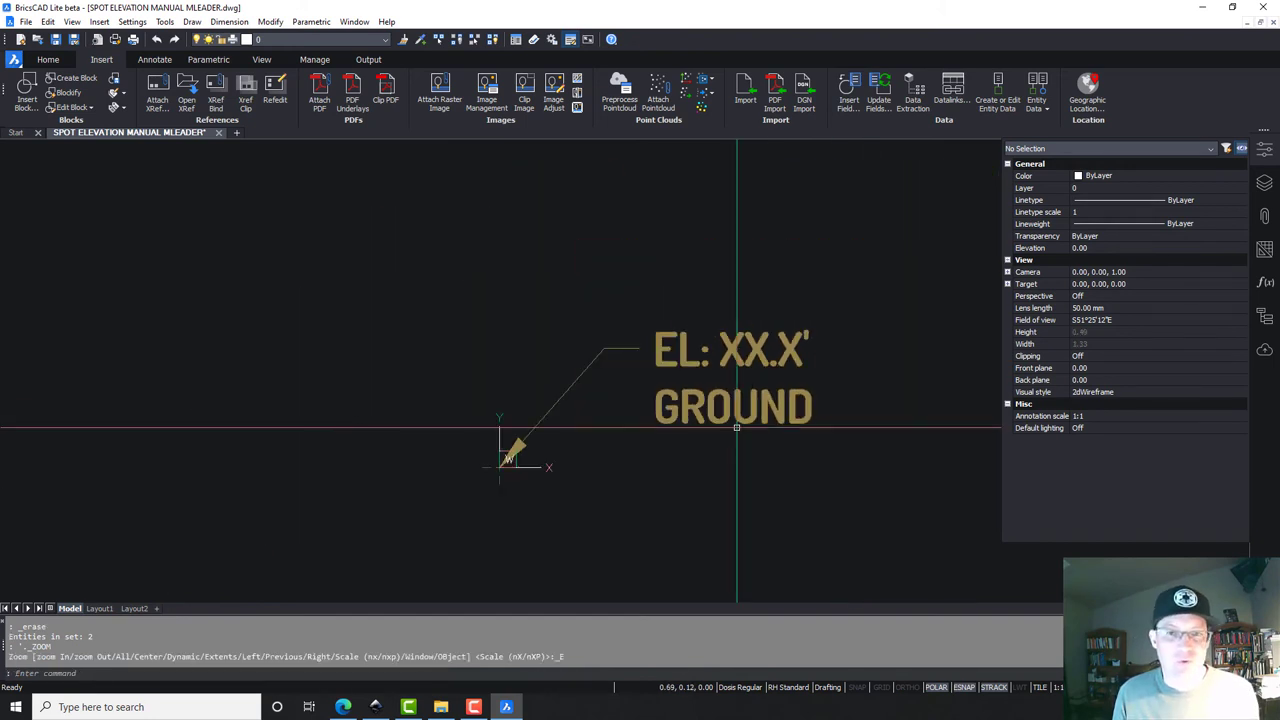
pyautogui.moveTo(736, 428); pyautogui.dragTo(679, 433, button='middle')
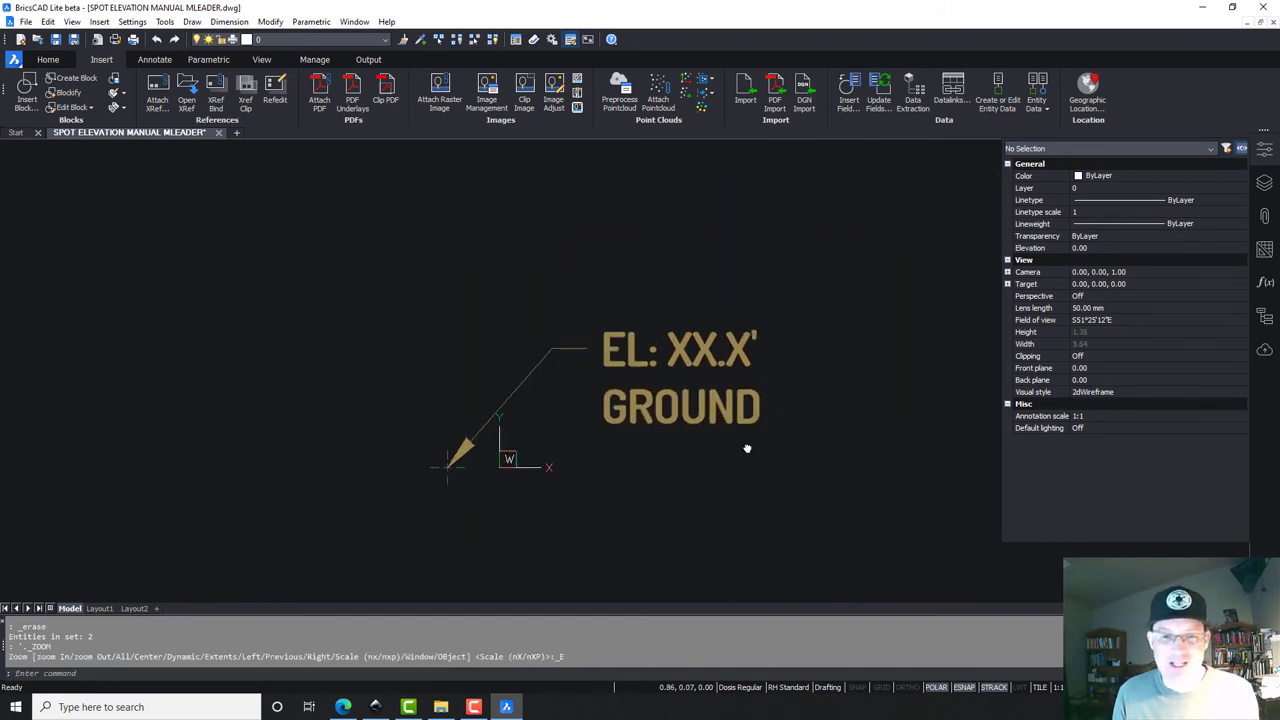
pyautogui.middleClick(862, 470)
pyautogui.middleClick(862, 470)
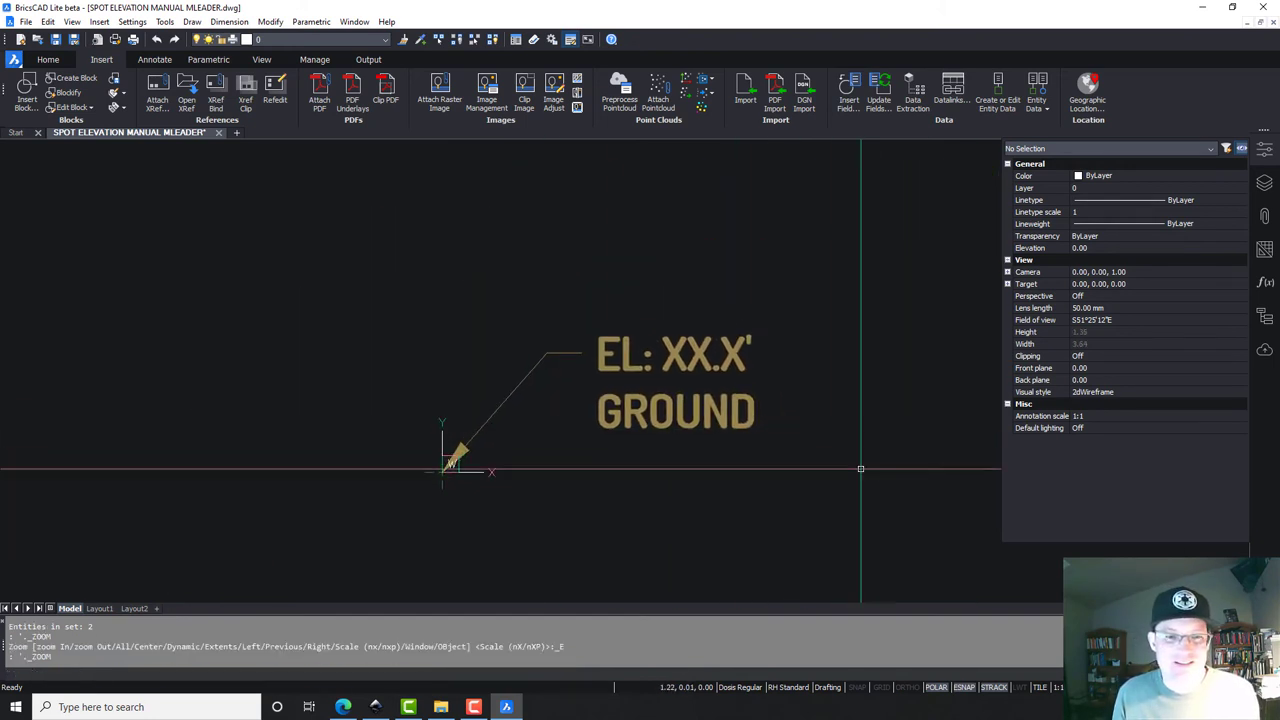
pyautogui.click(56, 43)
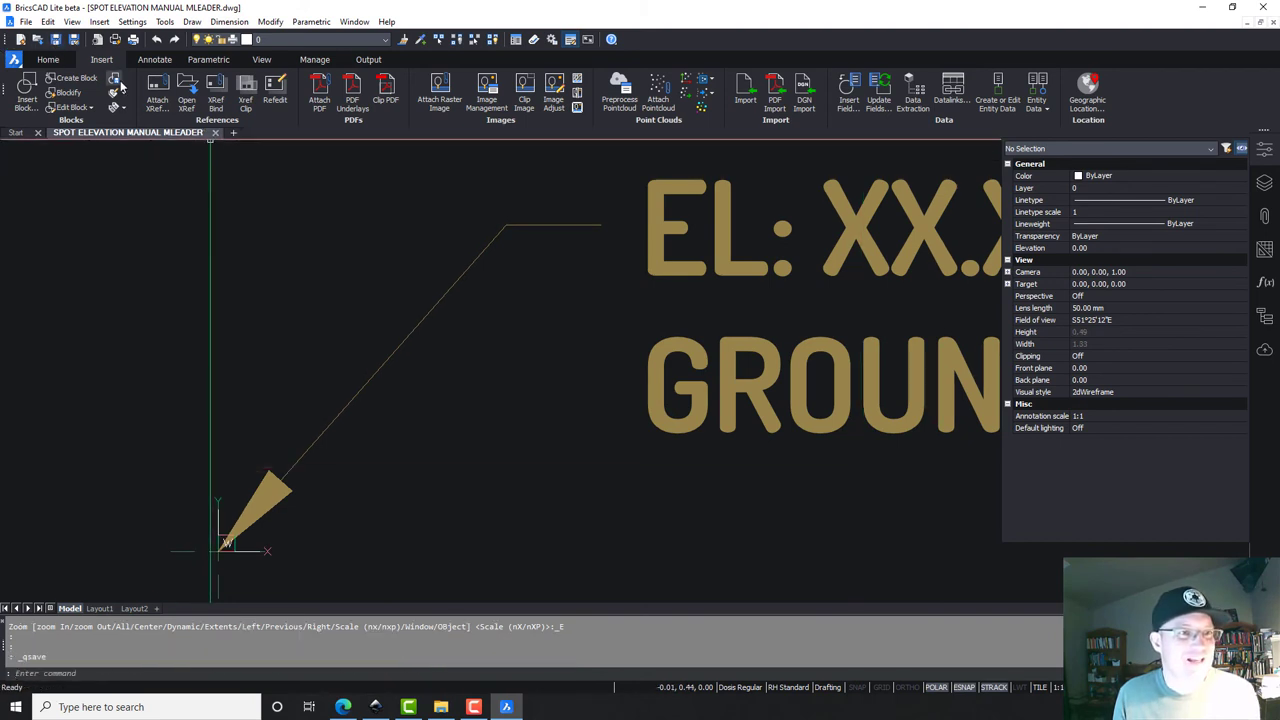
# Step: Start a new drawing and choose SPOT ELEVATION MANUAL MLEADER.dwg as the block to insert
pyautogui.click(20, 41)
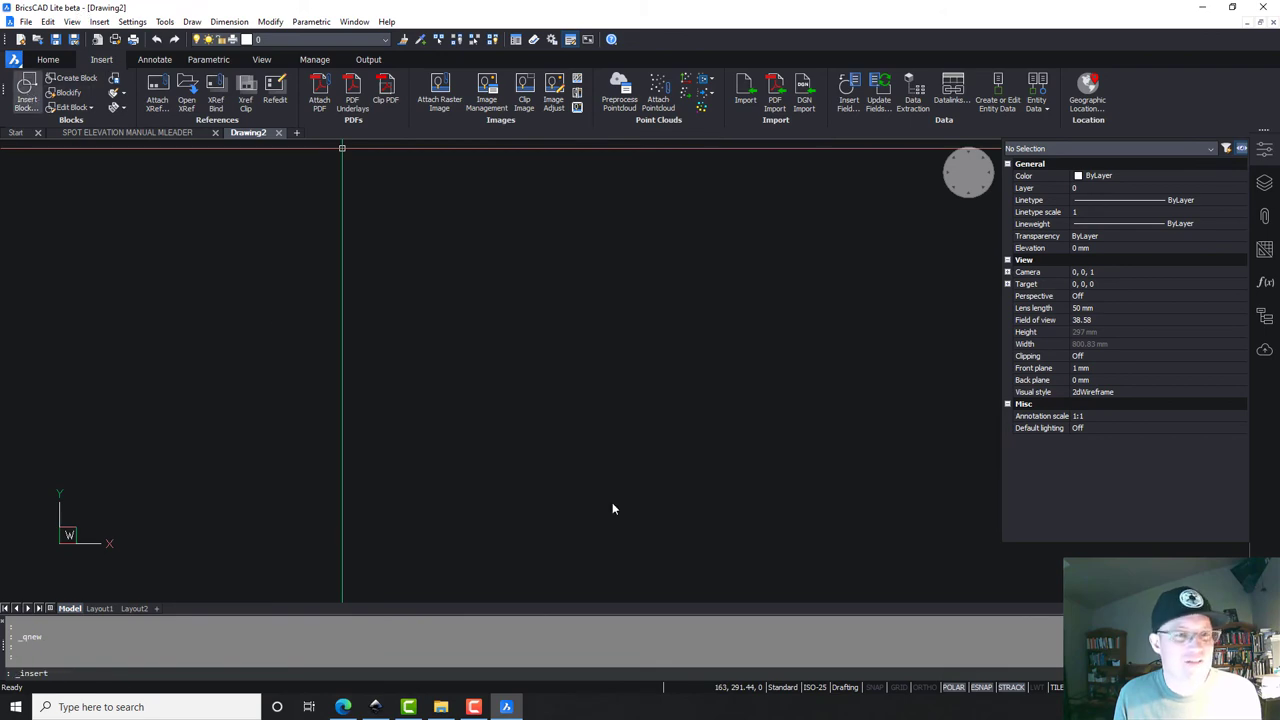
pyautogui.click(797, 263)
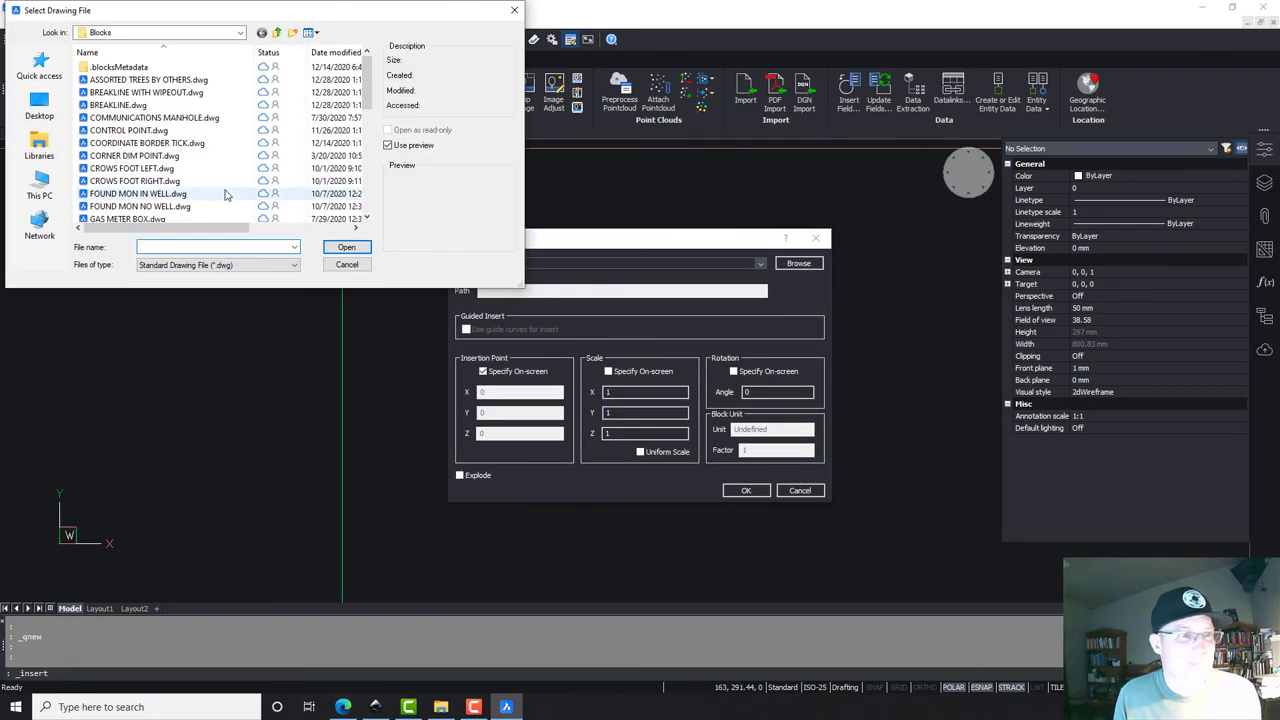
pyautogui.scroll(-3, 157, 153)
pyautogui.scroll(-4, 157, 153)
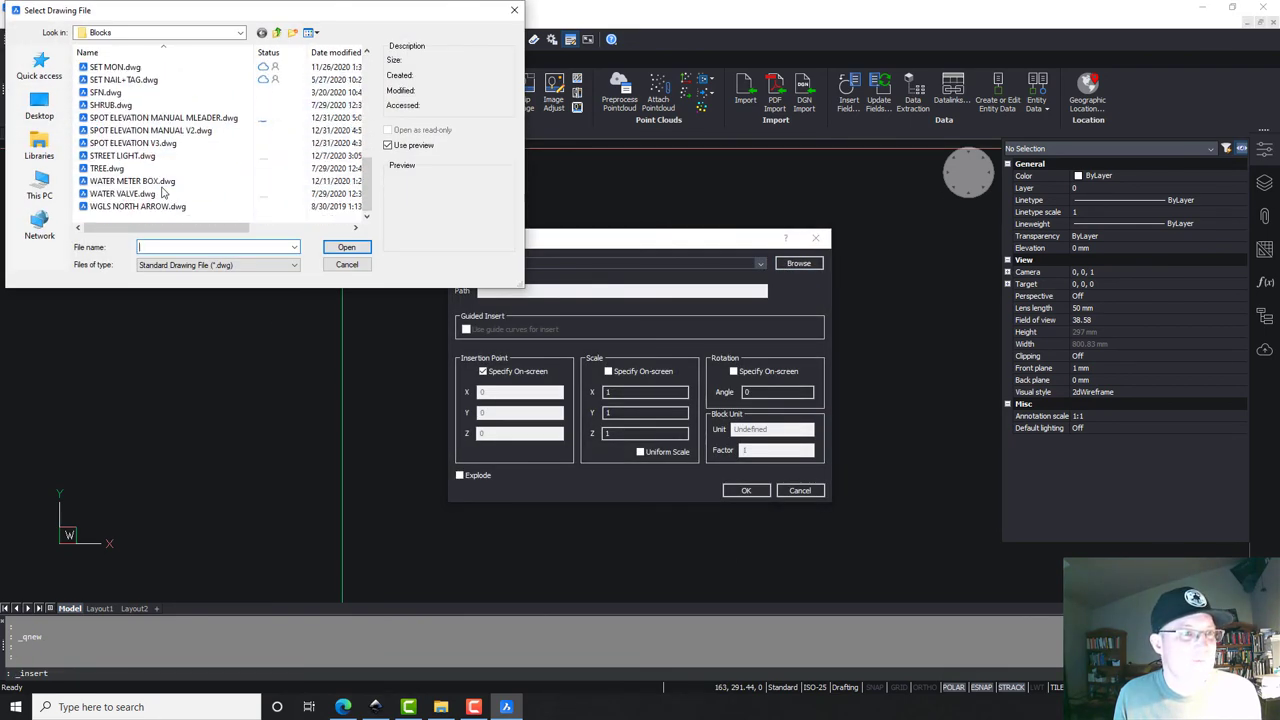
pyautogui.click(196, 118)
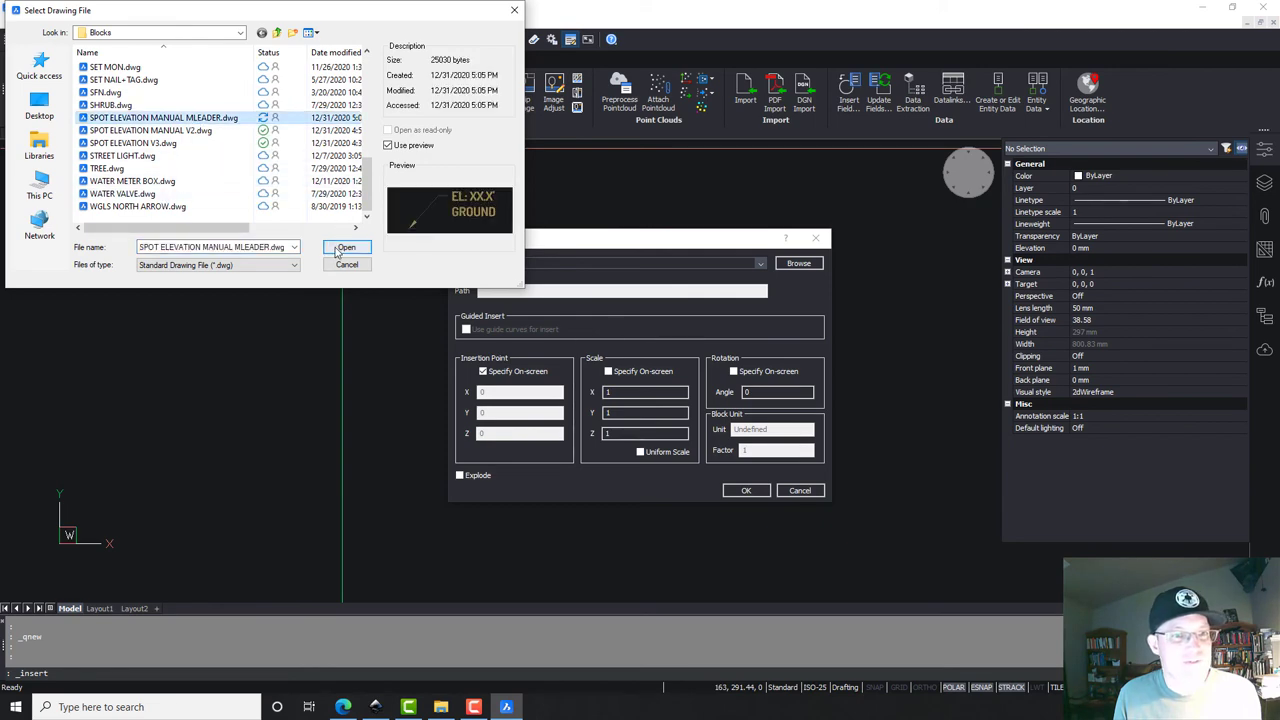
pyautogui.click(343, 248)
pyautogui.click(740, 490)
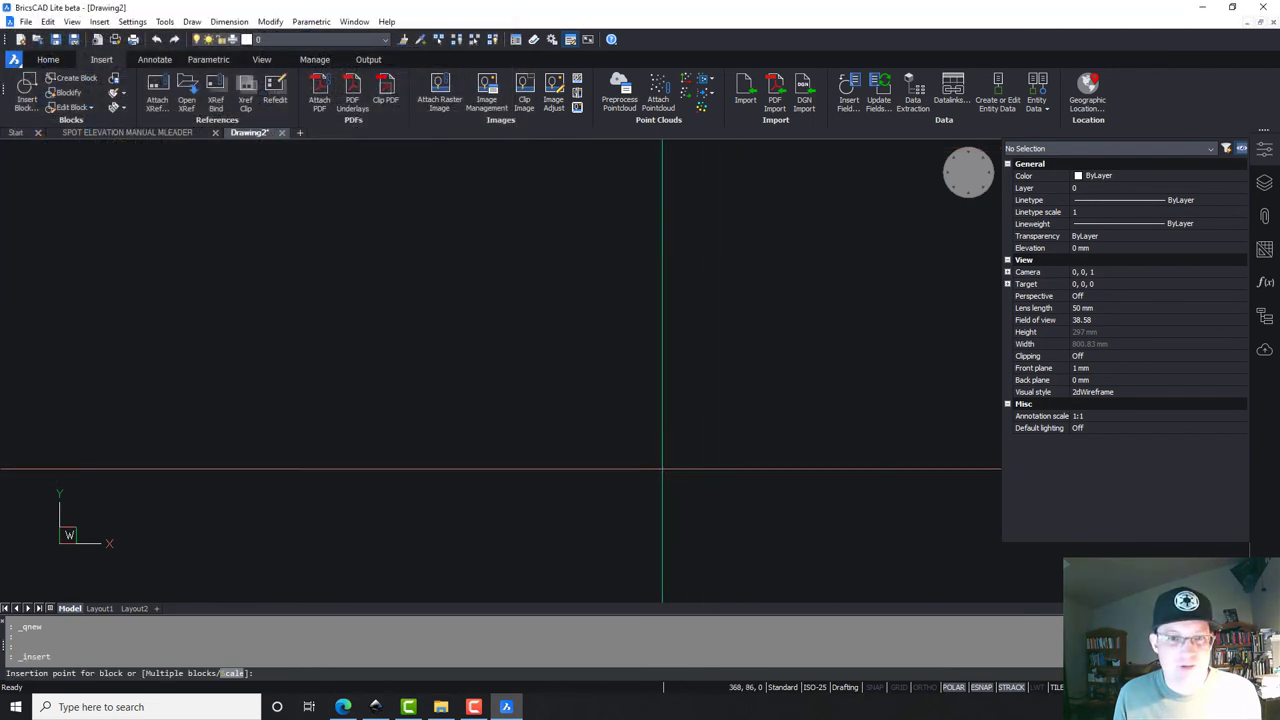
# Step: Place the SPOT ELEVATION MANUAL MLEADER block in Drawing2 at 460, 660
pyautogui.scroll(-5, 594, 423)
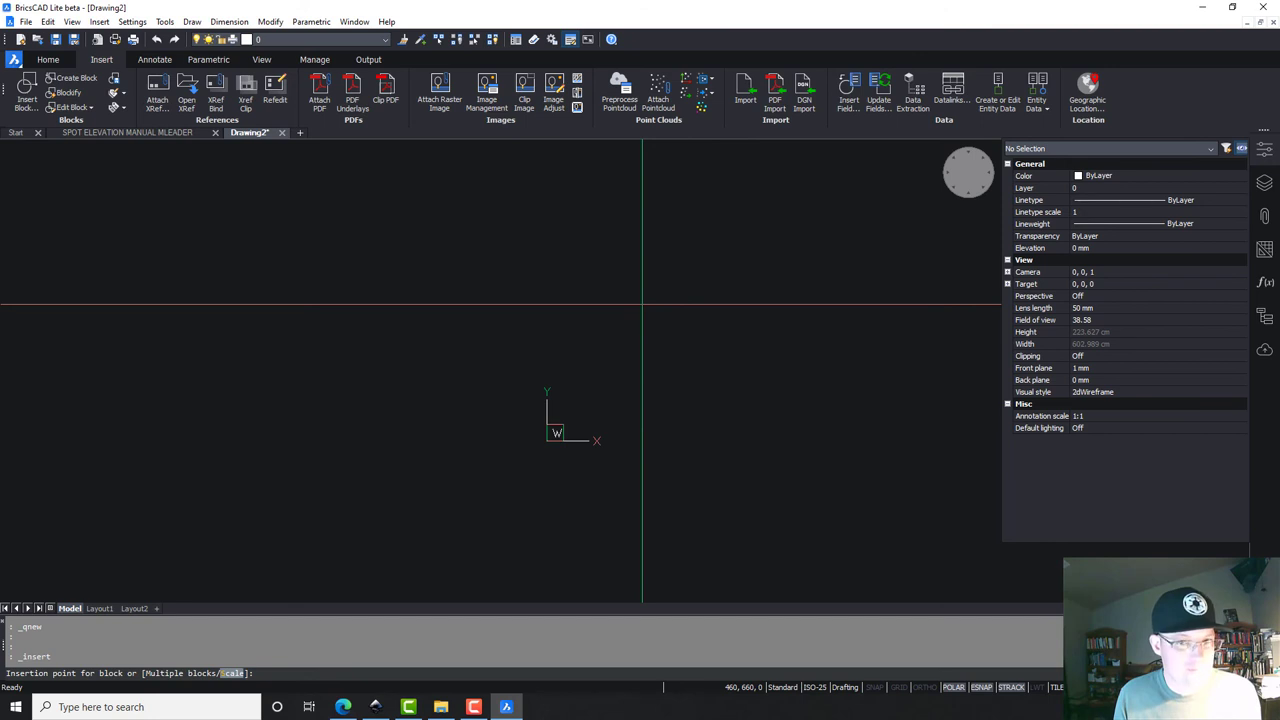
pyautogui.click(642, 304)
pyautogui.scroll(3, 645, 356)
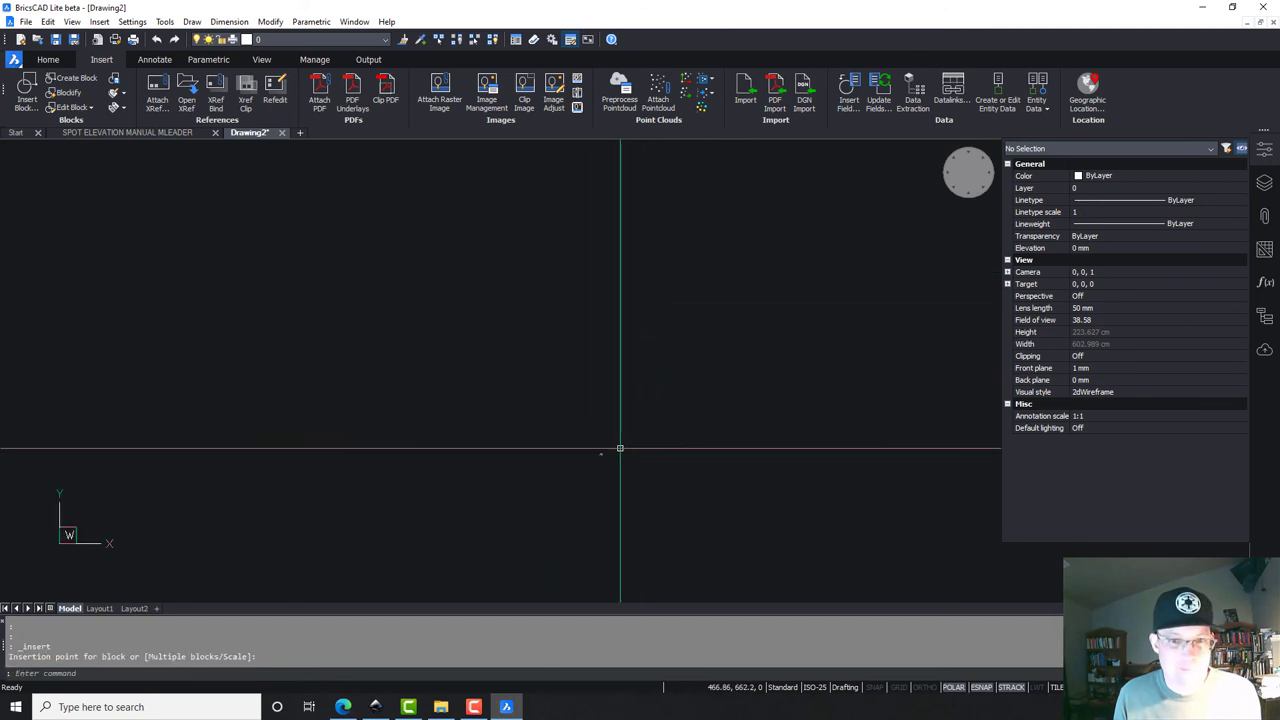
pyautogui.scroll(10, 616, 451)
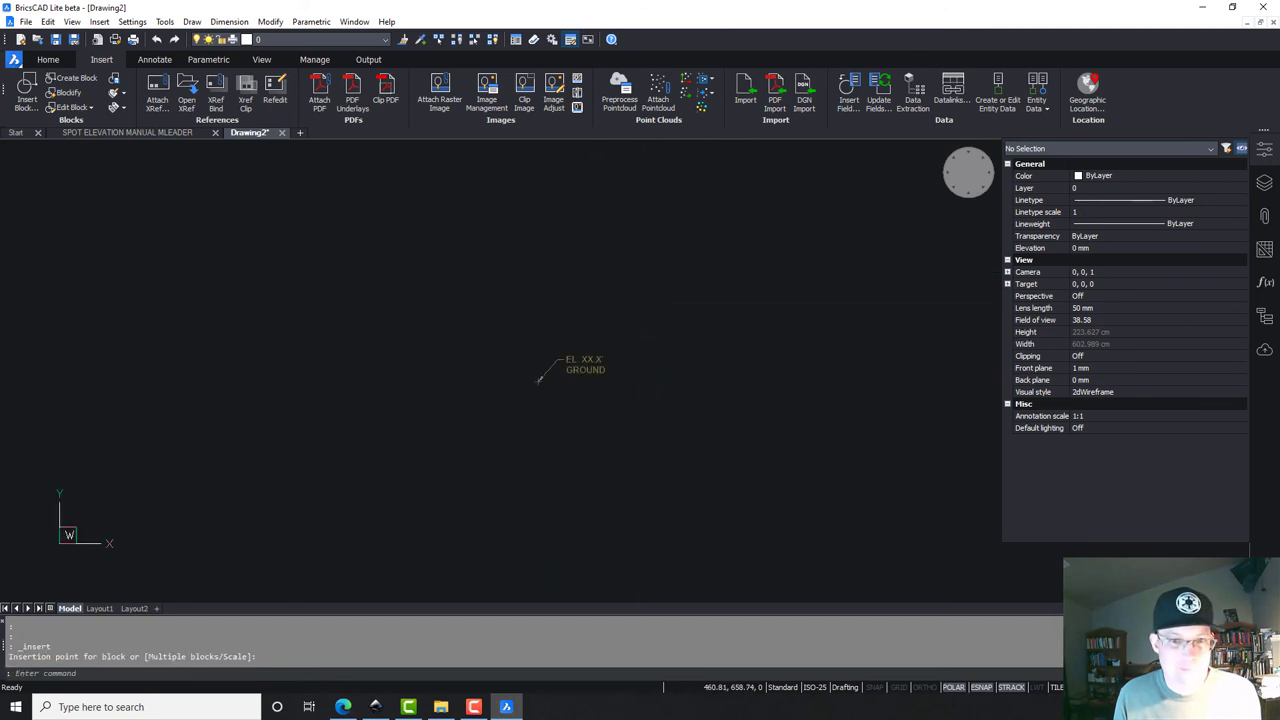
pyautogui.click(408, 422)
pyautogui.click(617, 371)
pyautogui.click(534, 316)
# Step: Explode the inserted block in Drawing2 into its multileader
pyautogui.press('Escape')
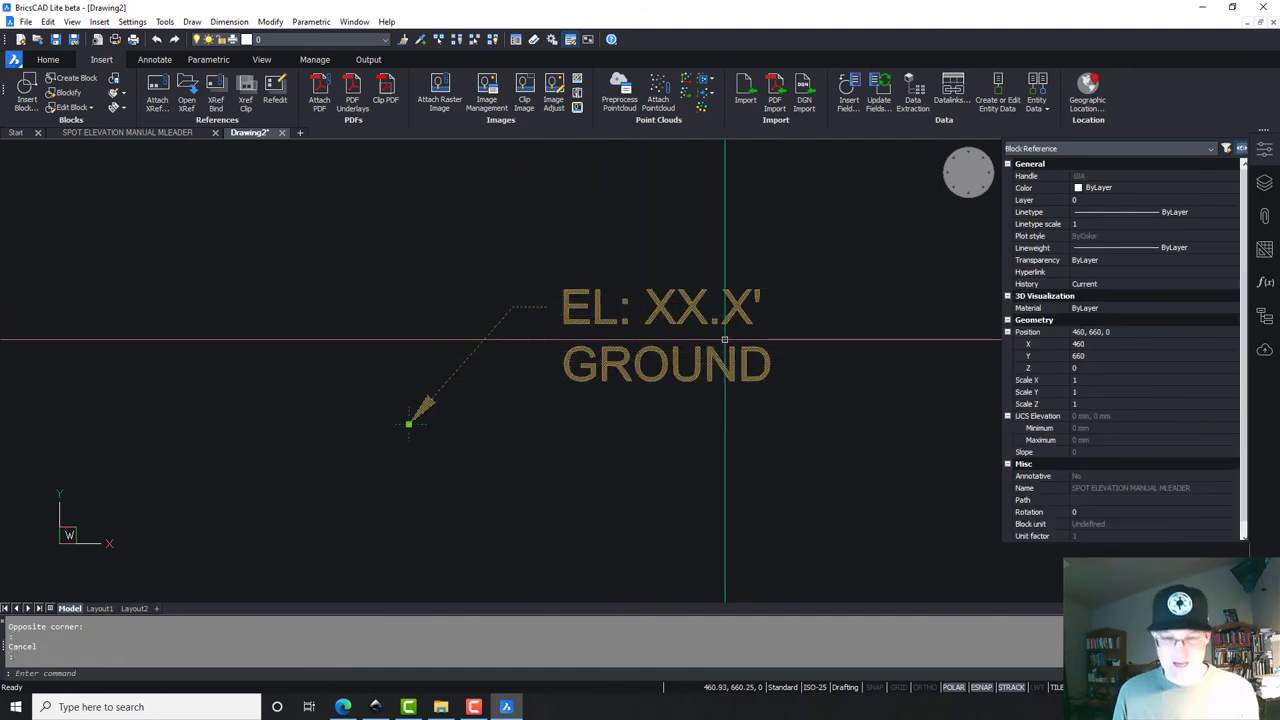
pyautogui.press('Escape')
pyautogui.click(610, 375)
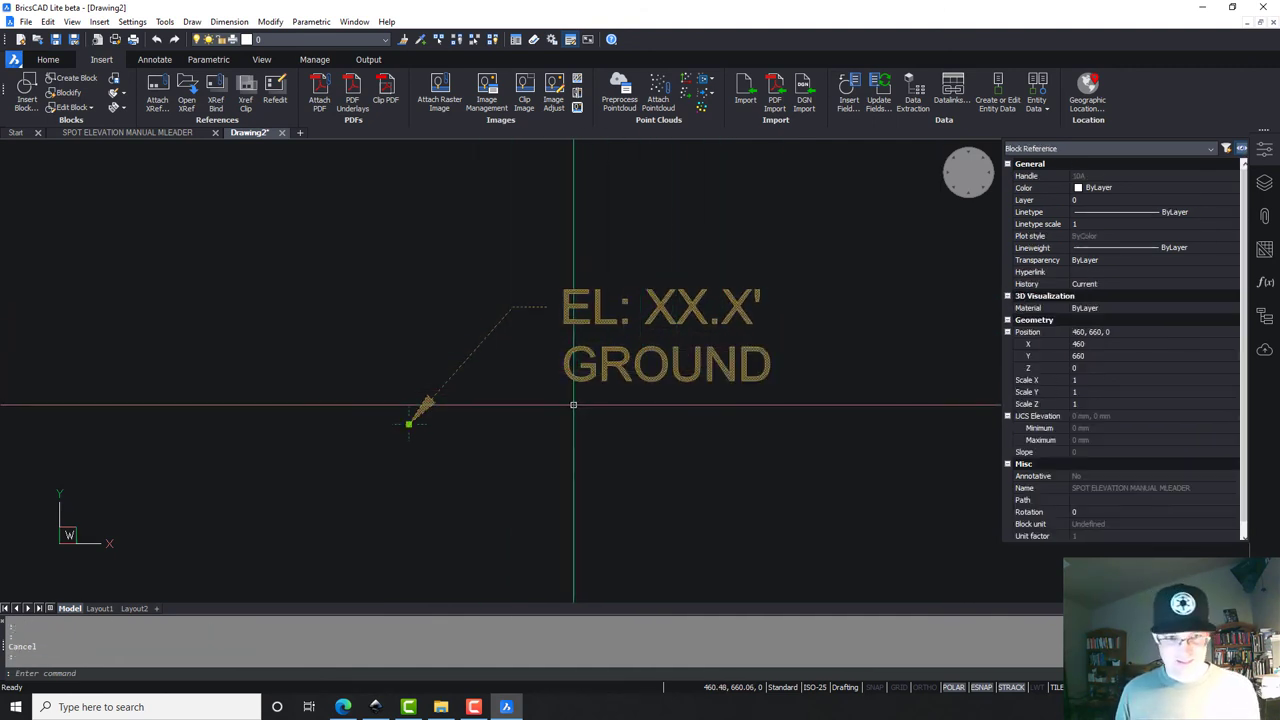
pyautogui.press('Escape')
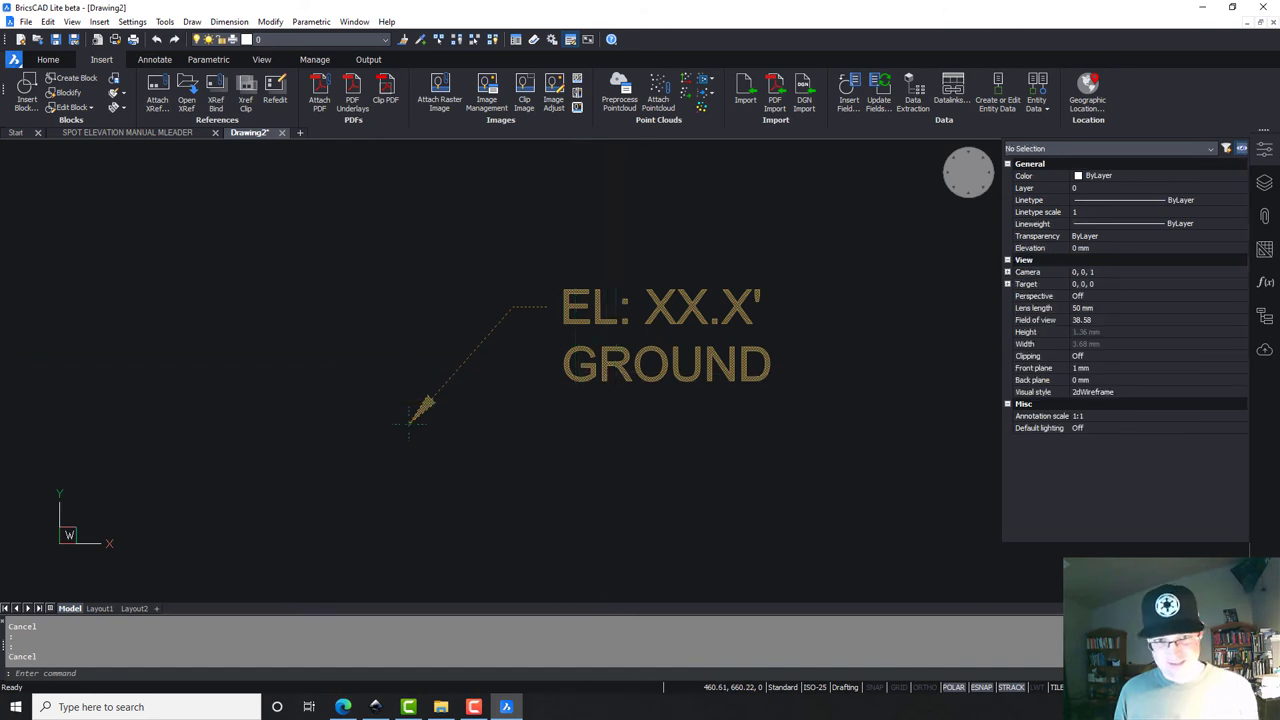
pyautogui.click(598, 375)
pyautogui.write('x')
pyautogui.press('Return')
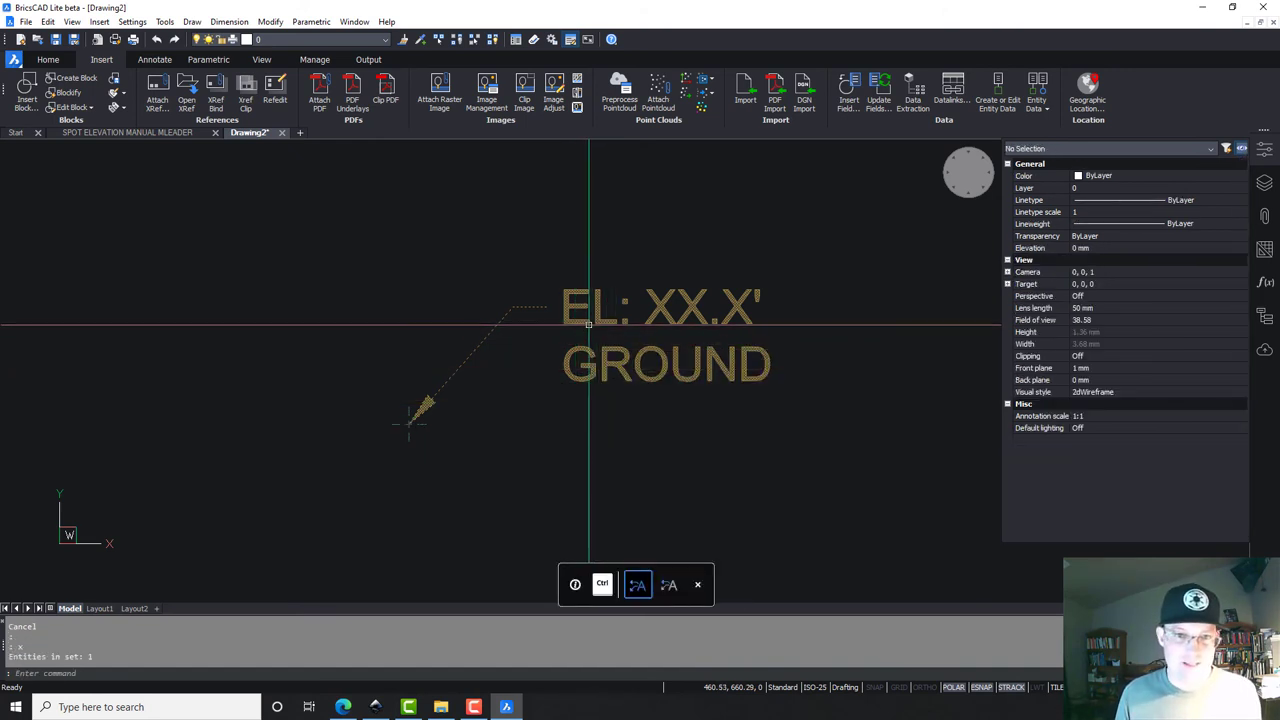
# Step: Nudge the multileader text up and right, then return to SPOT ELEVATION MANUAL MLEADER
pyautogui.click(576, 314)
pyautogui.click(564, 290)
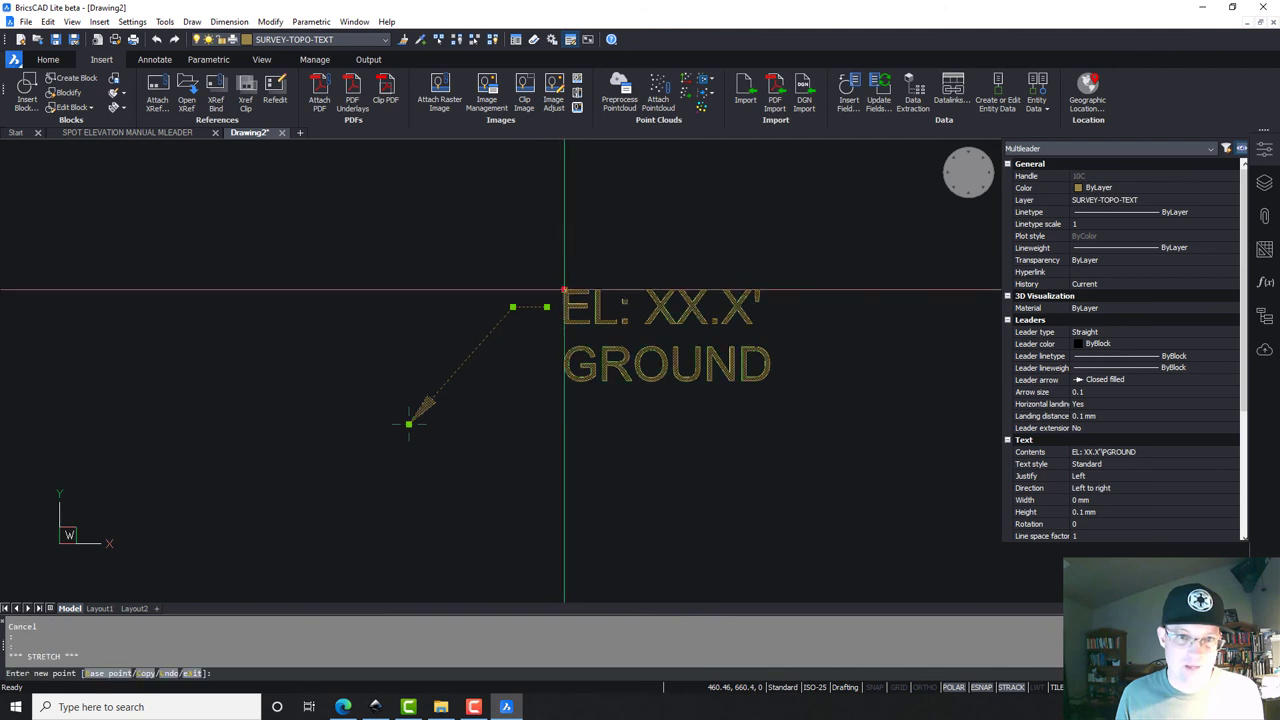
pyautogui.click(620, 193)
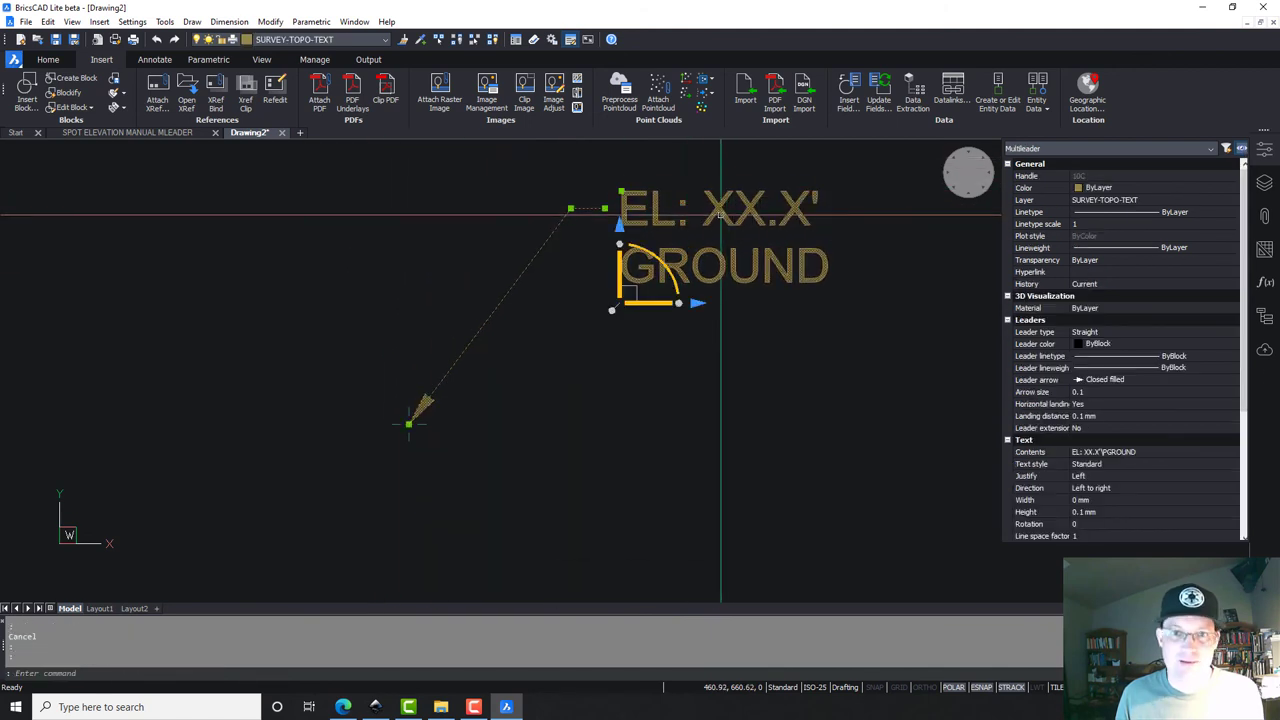
pyautogui.doubleClick(718, 210)
pyautogui.moveTo(703, 209); pyautogui.dragTo(735, 209)
pyautogui.press('Escape')
pyautogui.click(766, 414)
pyautogui.press('Escape')
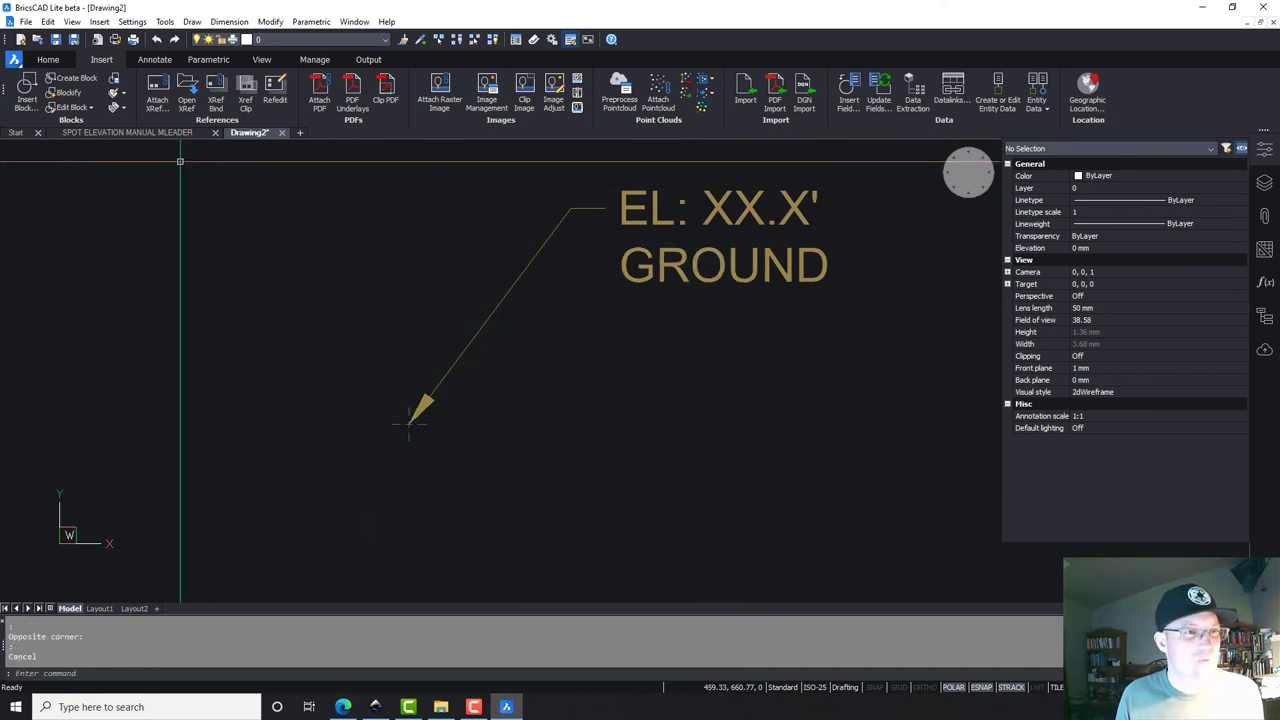
pyautogui.click(127, 132)
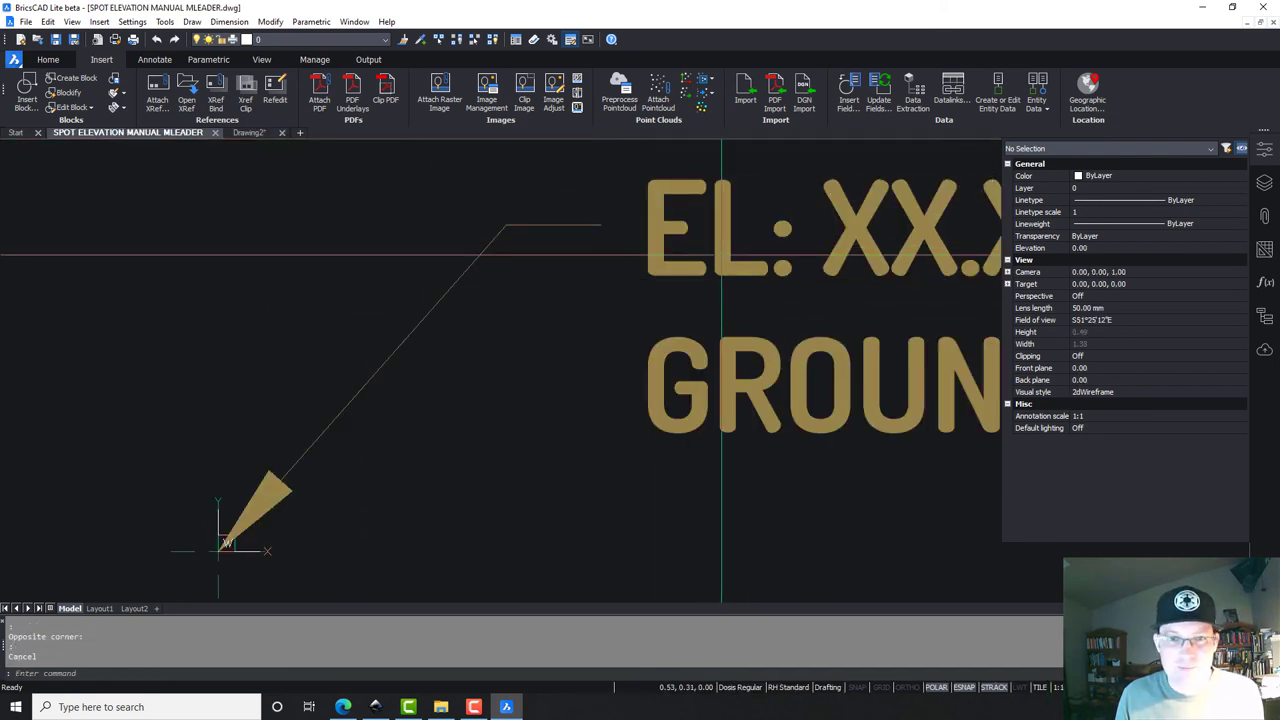
# Step: Apply the Dosis Regular text style to the multileader, save, and return to Drawing2
pyautogui.click(697, 272)
pyautogui.moveTo(966, 324); pyautogui.dragTo(700, 312, button='middle')
pyautogui.scroll(-2, 1181, 398)
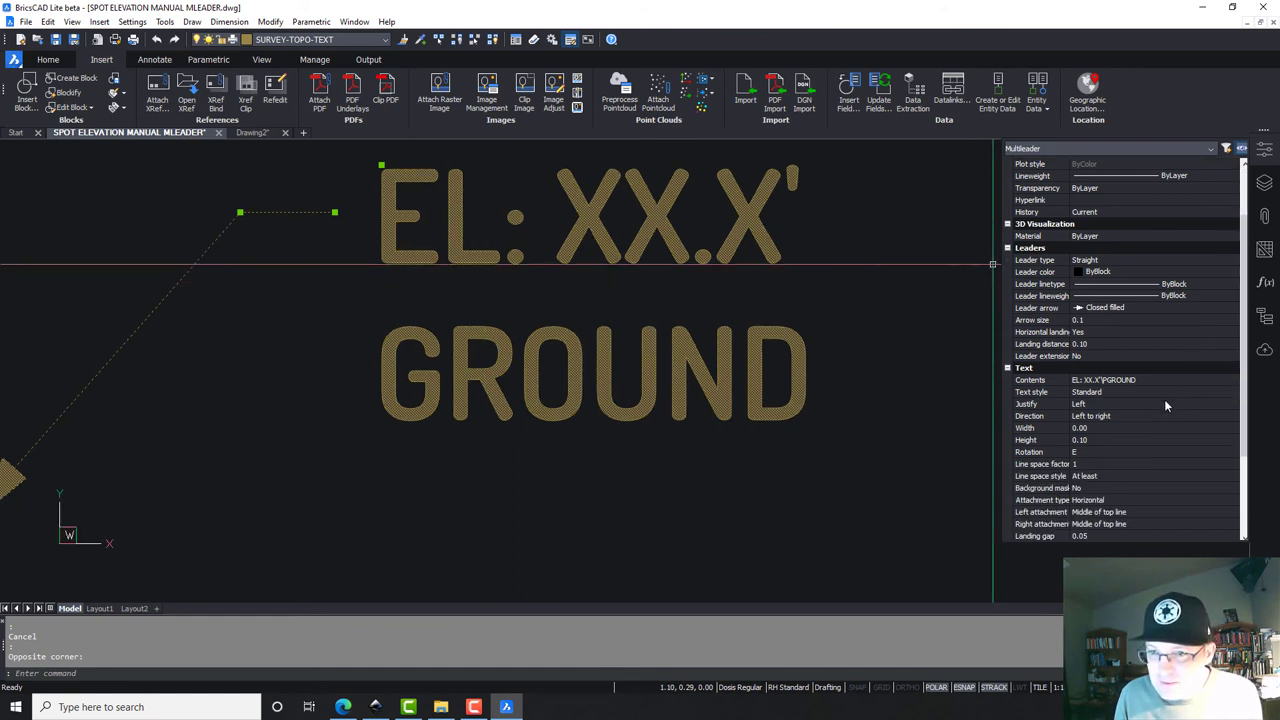
pyautogui.click(1170, 392)
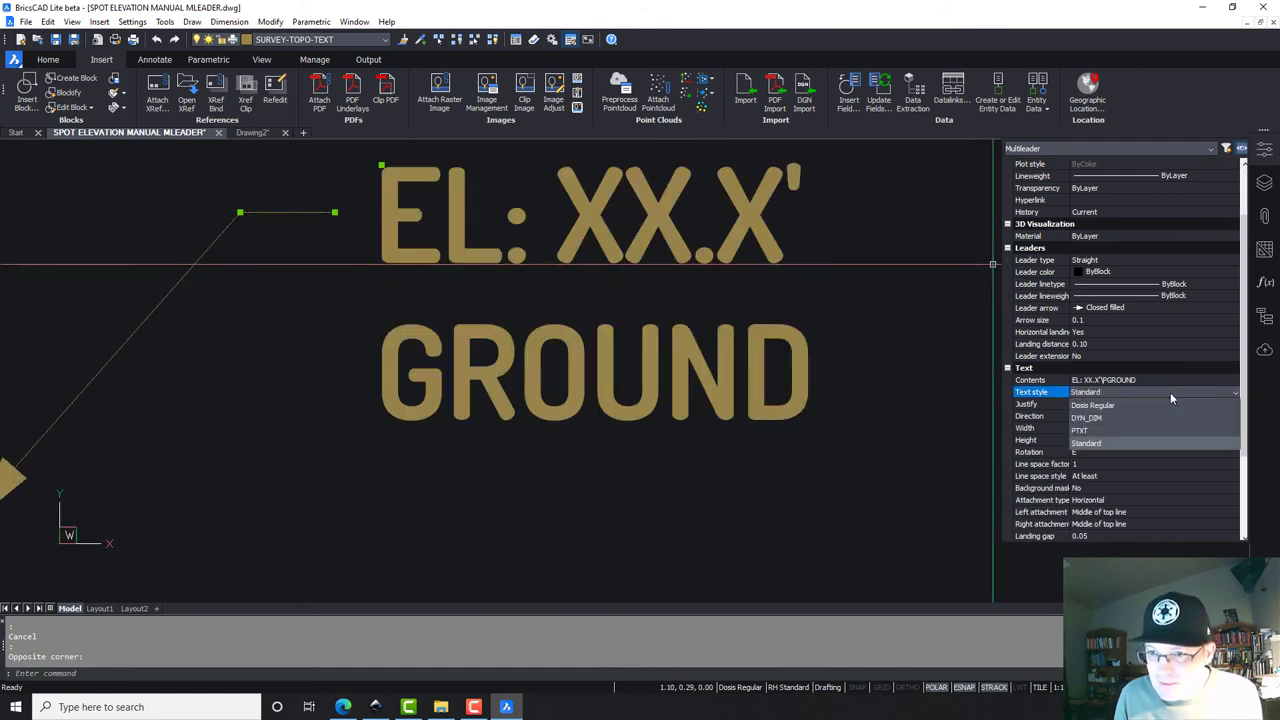
pyautogui.click(1162, 405)
pyautogui.press('Escape')
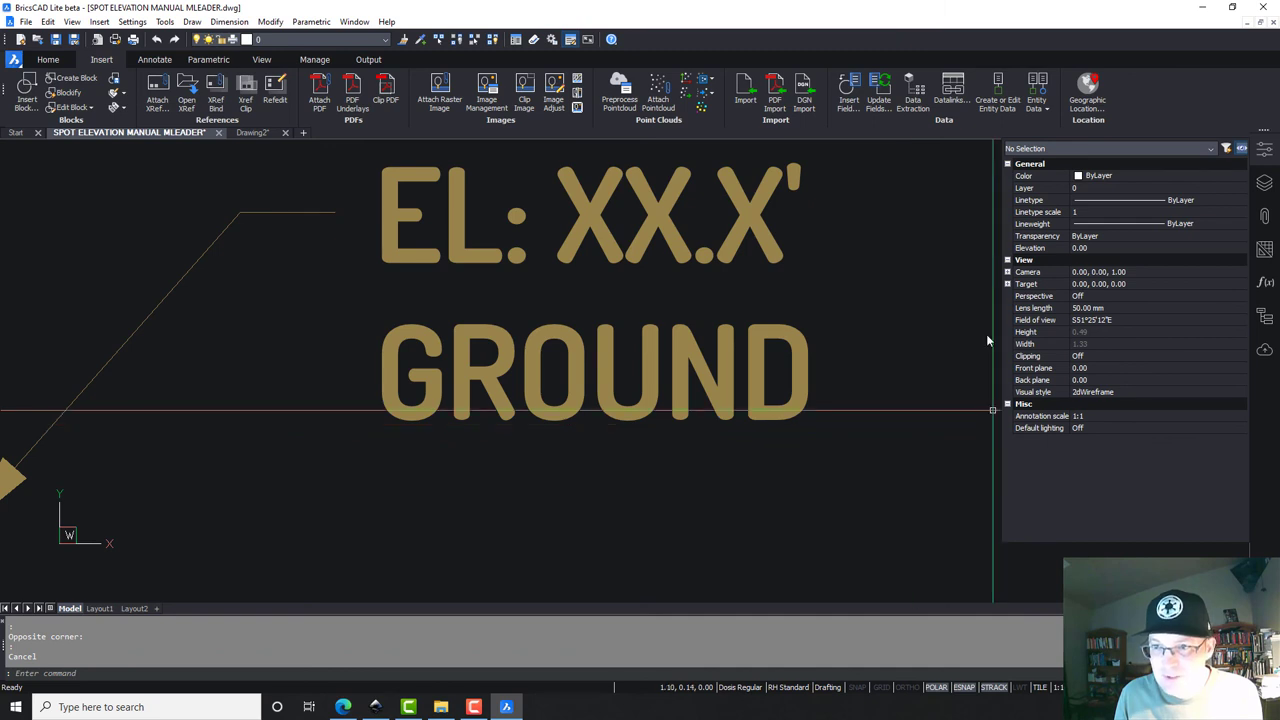
pyautogui.hotkey('ctrl', 's')
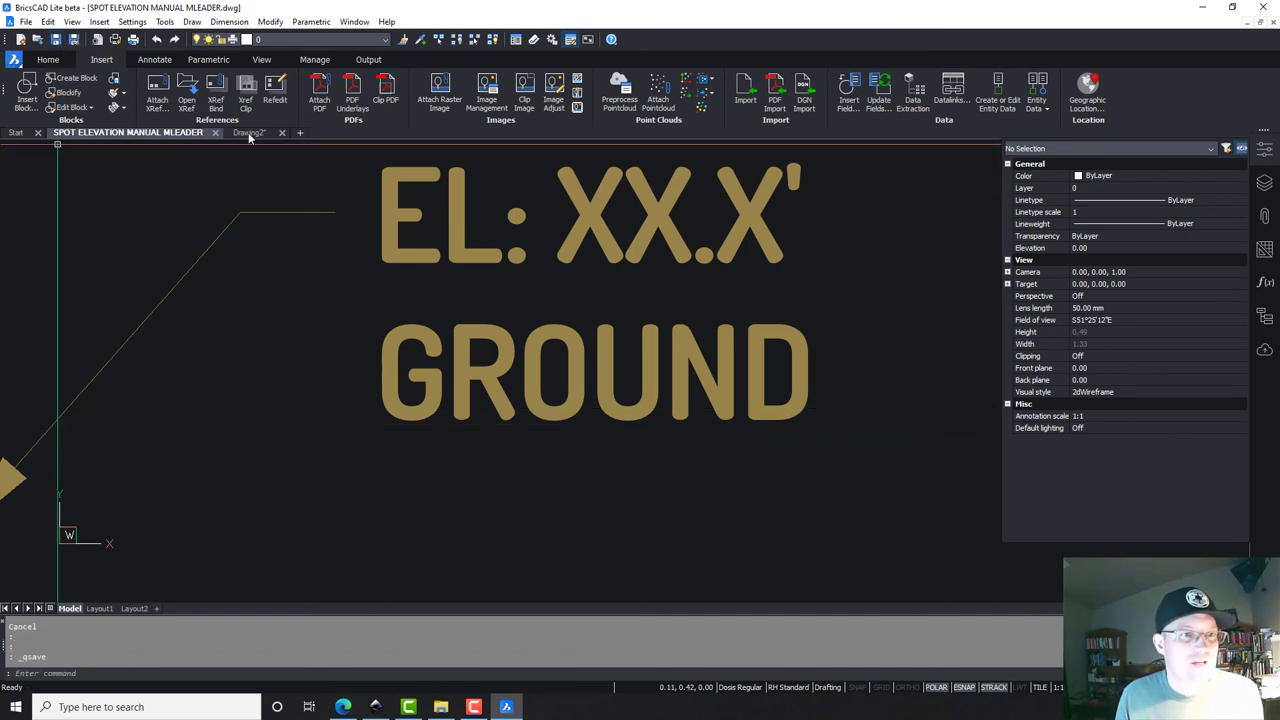
pyautogui.click(250, 132)
# Step: Erase the test multileader and purge all unused items from Drawing2
pyautogui.click(766, 352)
pyautogui.click(420, 198)
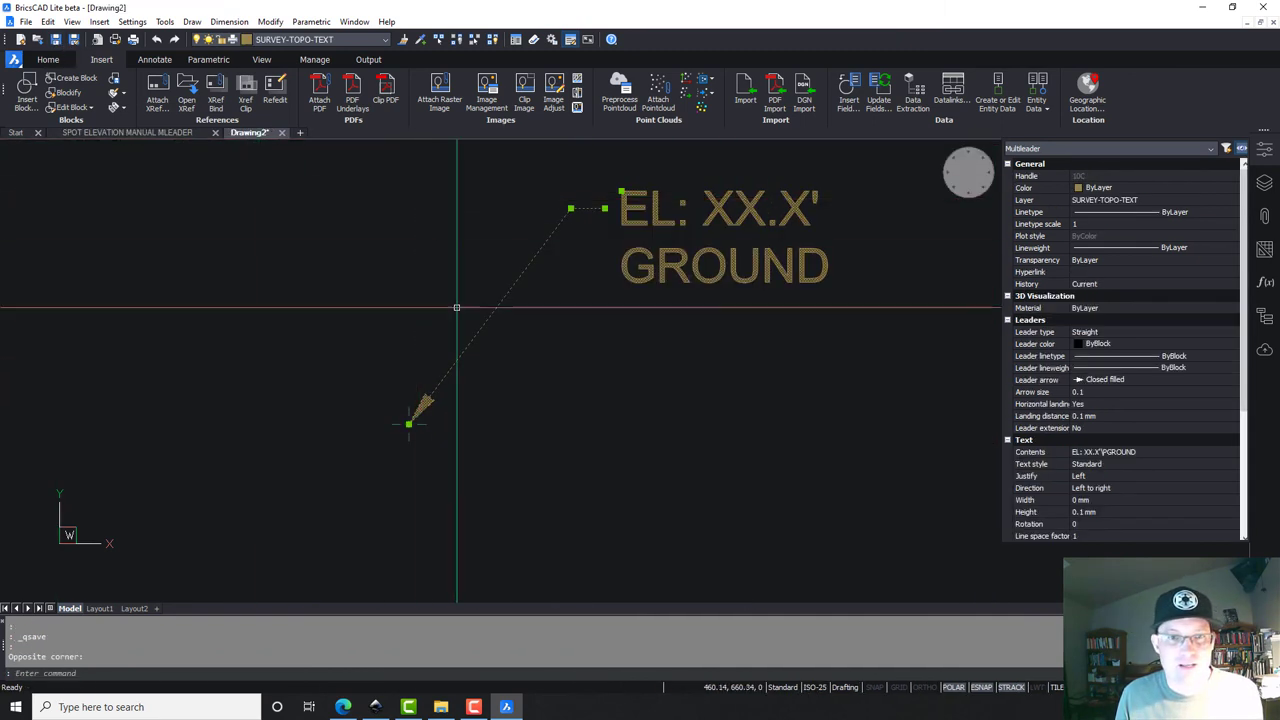
pyautogui.press('Delete')
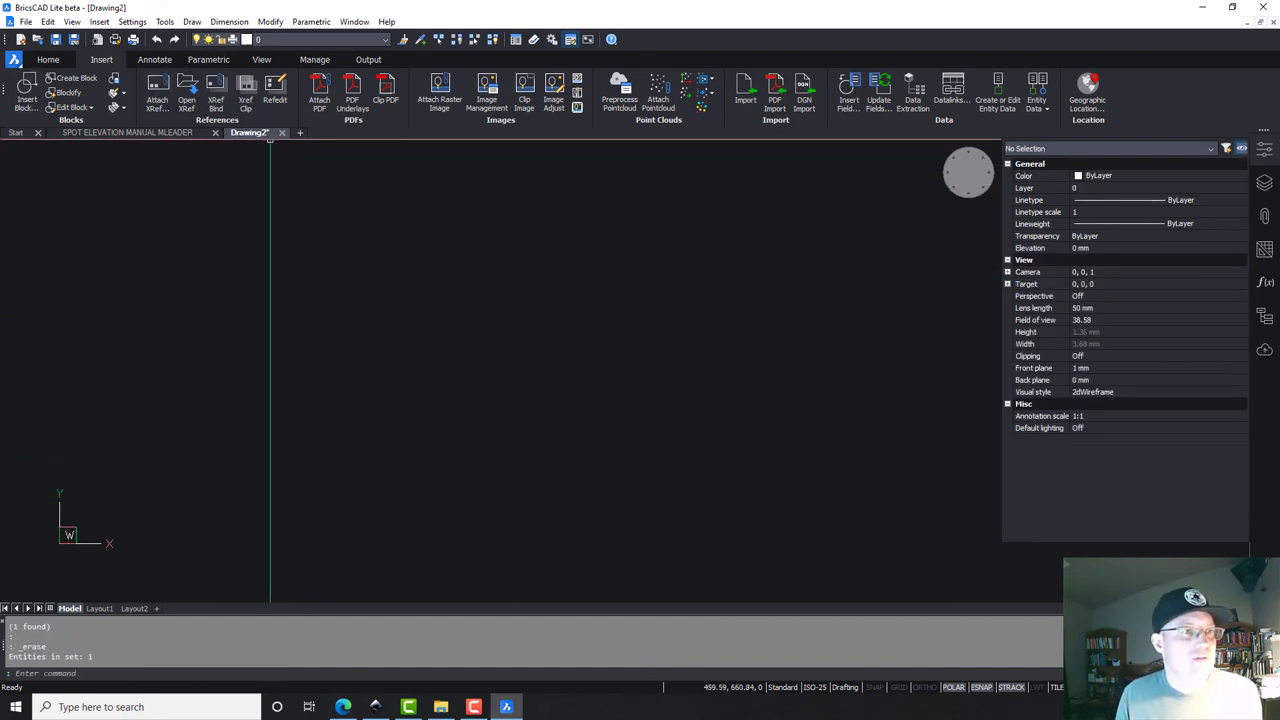
pyautogui.write('purge')
pyautogui.press('Return')
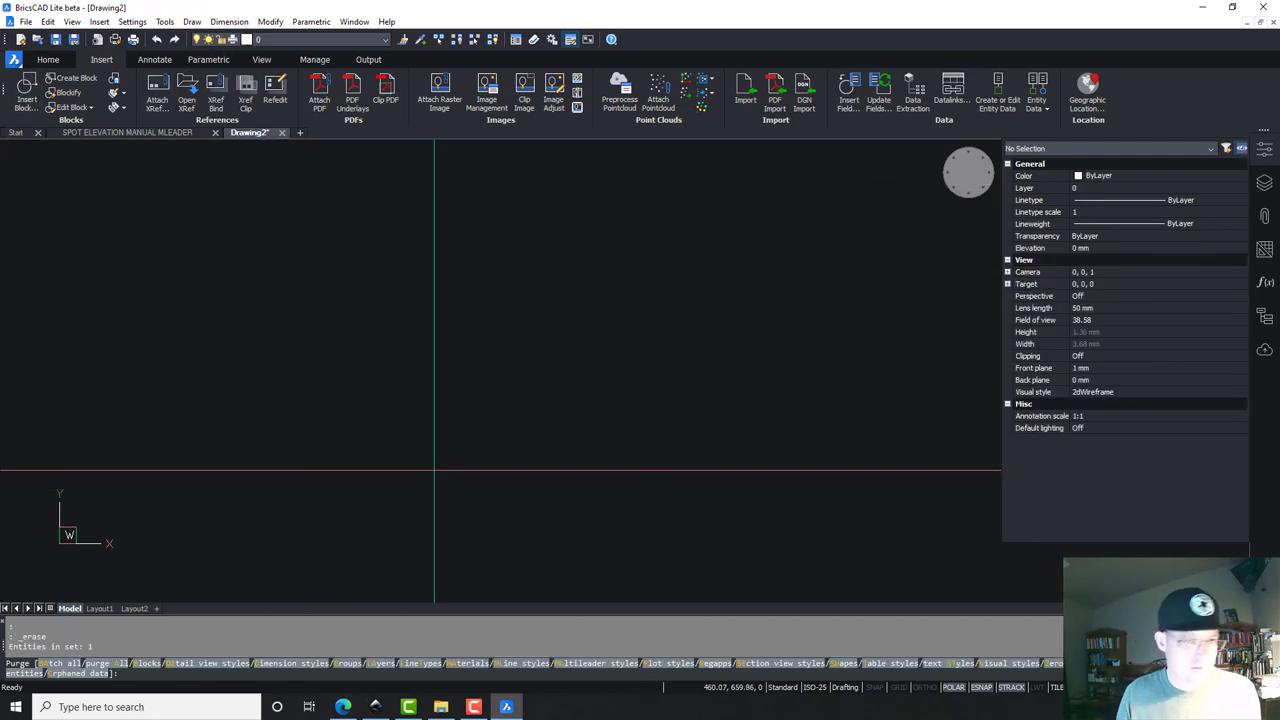
pyautogui.write('a')
pyautogui.press('Return')
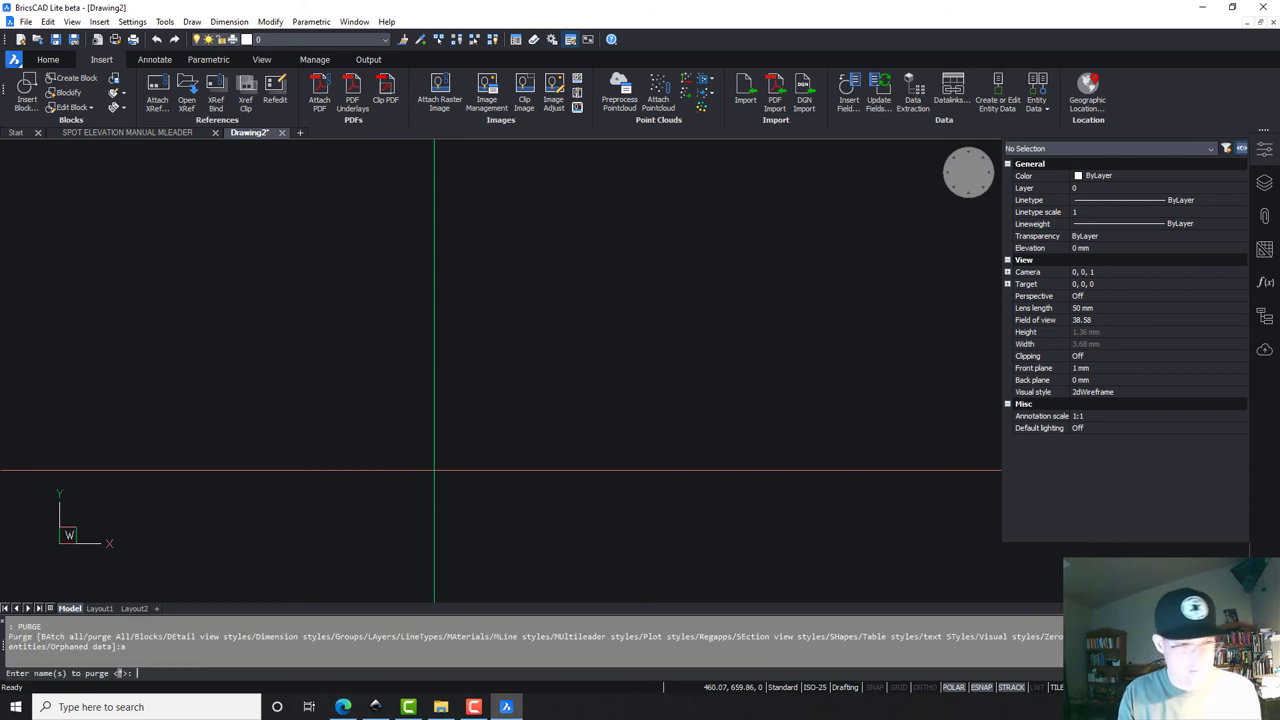
pyautogui.press('Return')
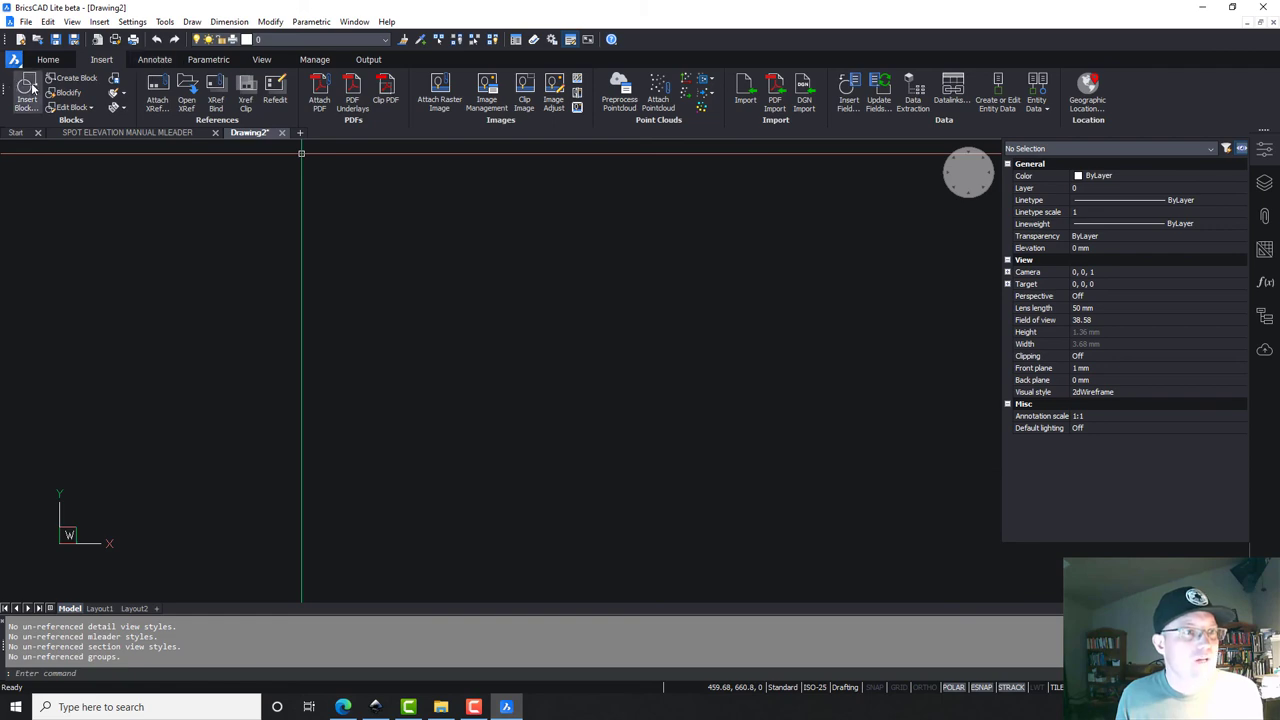
# Step: Re-insert the SPOT ELEVATION MANUAL MLEADER.dwg block into Drawing2
pyautogui.click(26, 92)
pyautogui.click(797, 265)
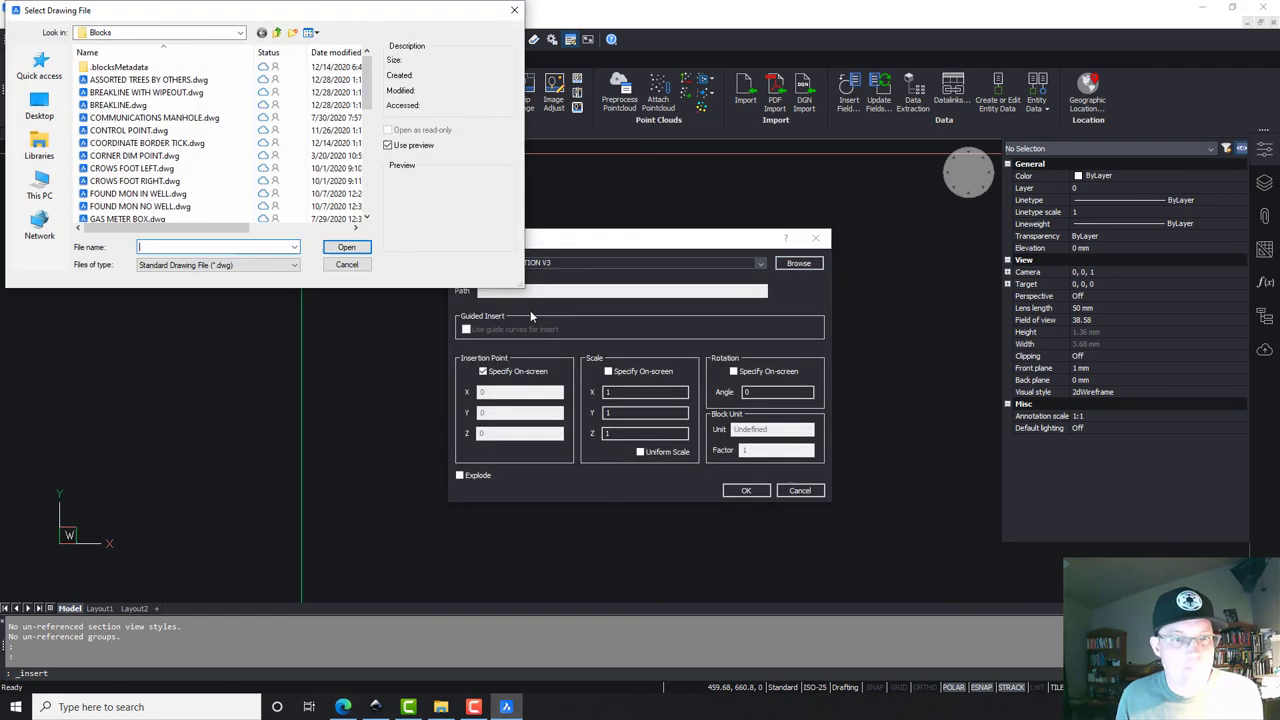
pyautogui.scroll(-5, 175, 198)
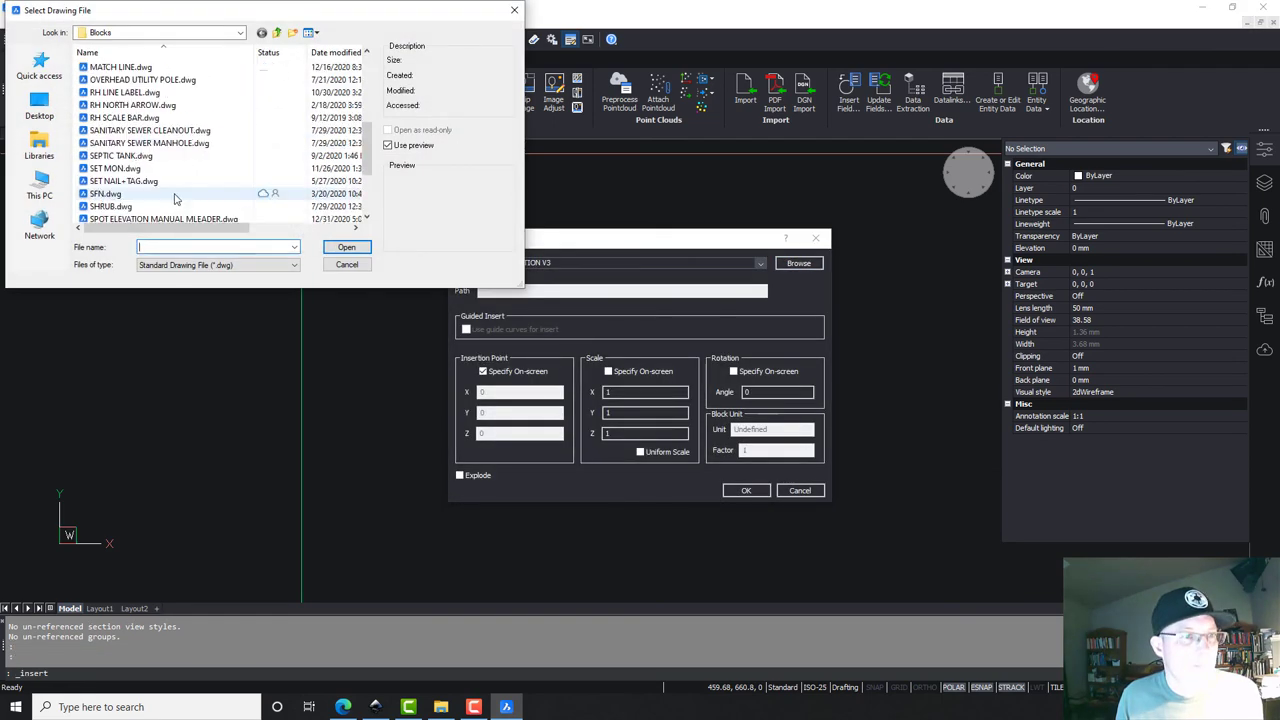
pyautogui.scroll(-3, 180, 200)
pyautogui.click(200, 117)
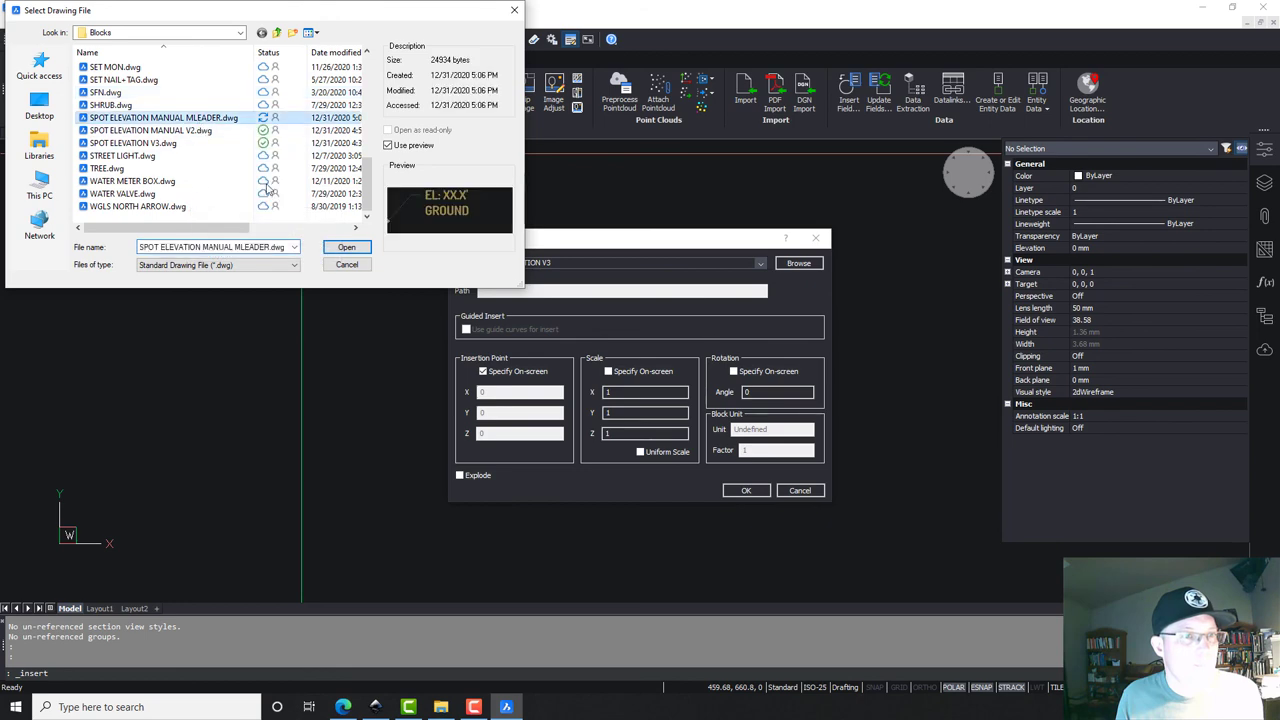
pyautogui.click(346, 247)
pyautogui.click(746, 490)
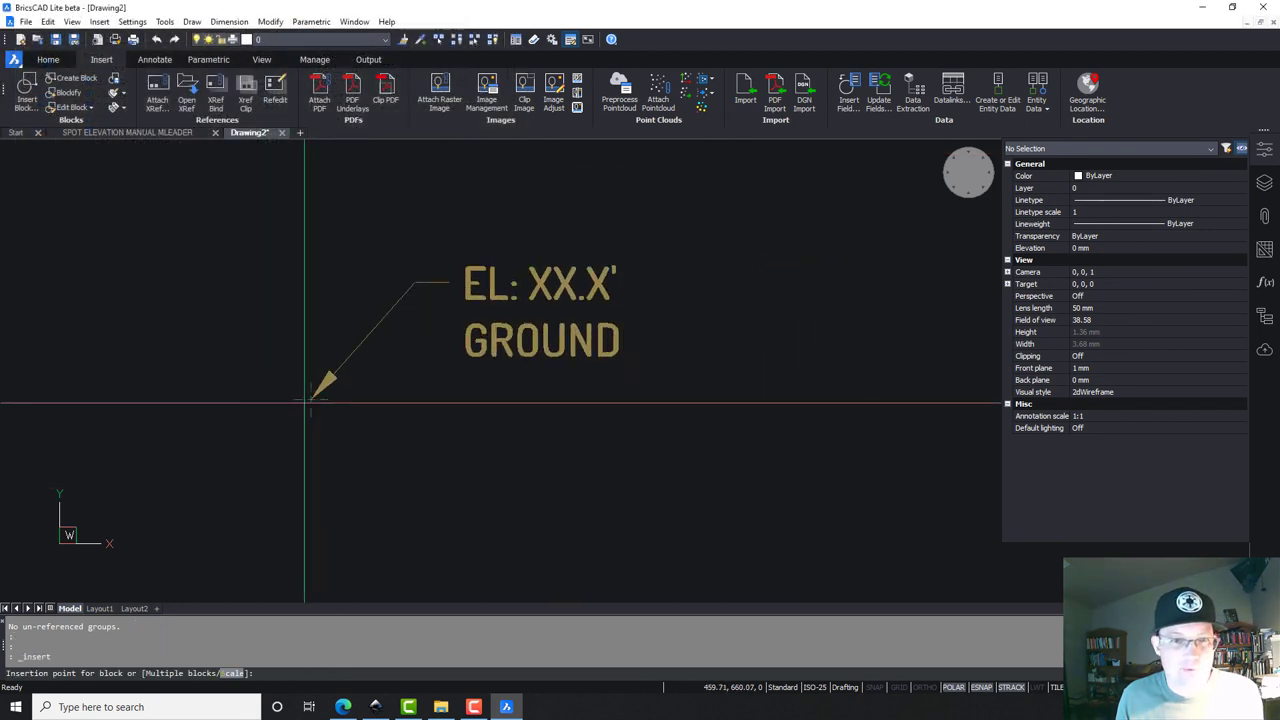
pyautogui.click(406, 393)
pyautogui.press('Escape')
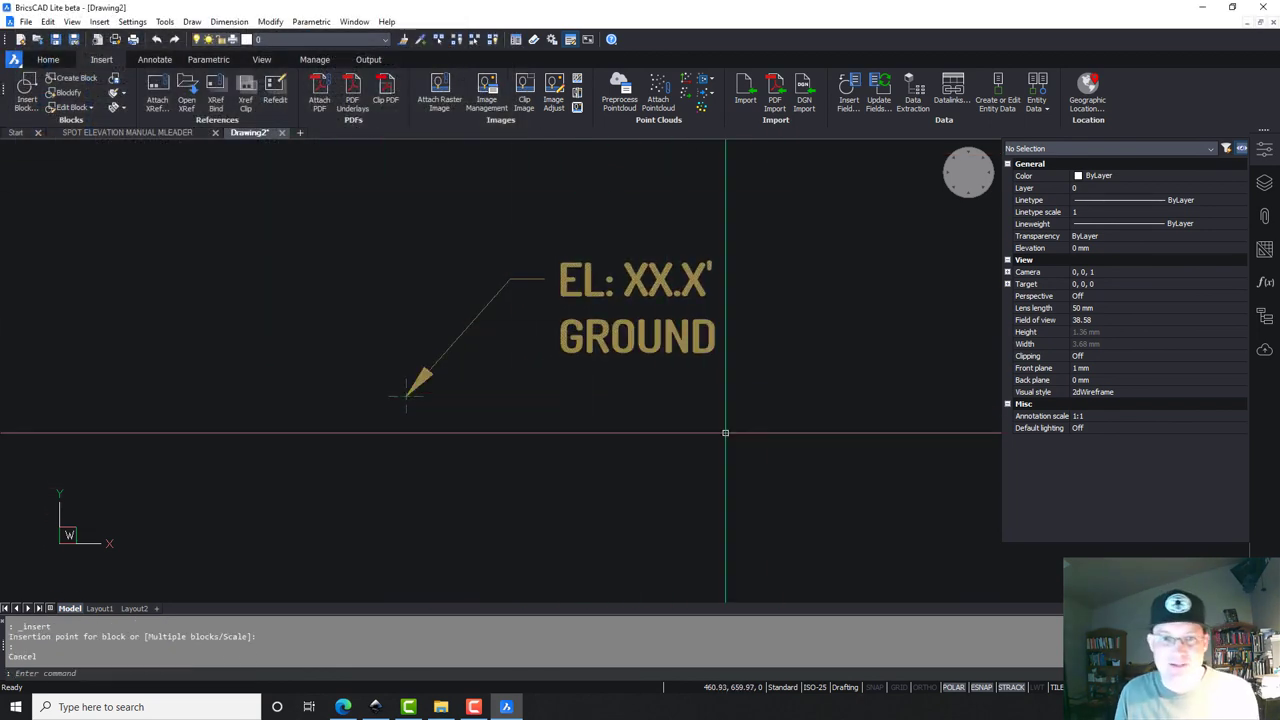
# Step: Window-select the test-inserted block and erase it
pyautogui.click(778, 366)
pyautogui.click(404, 245)
pyautogui.press('Delete')
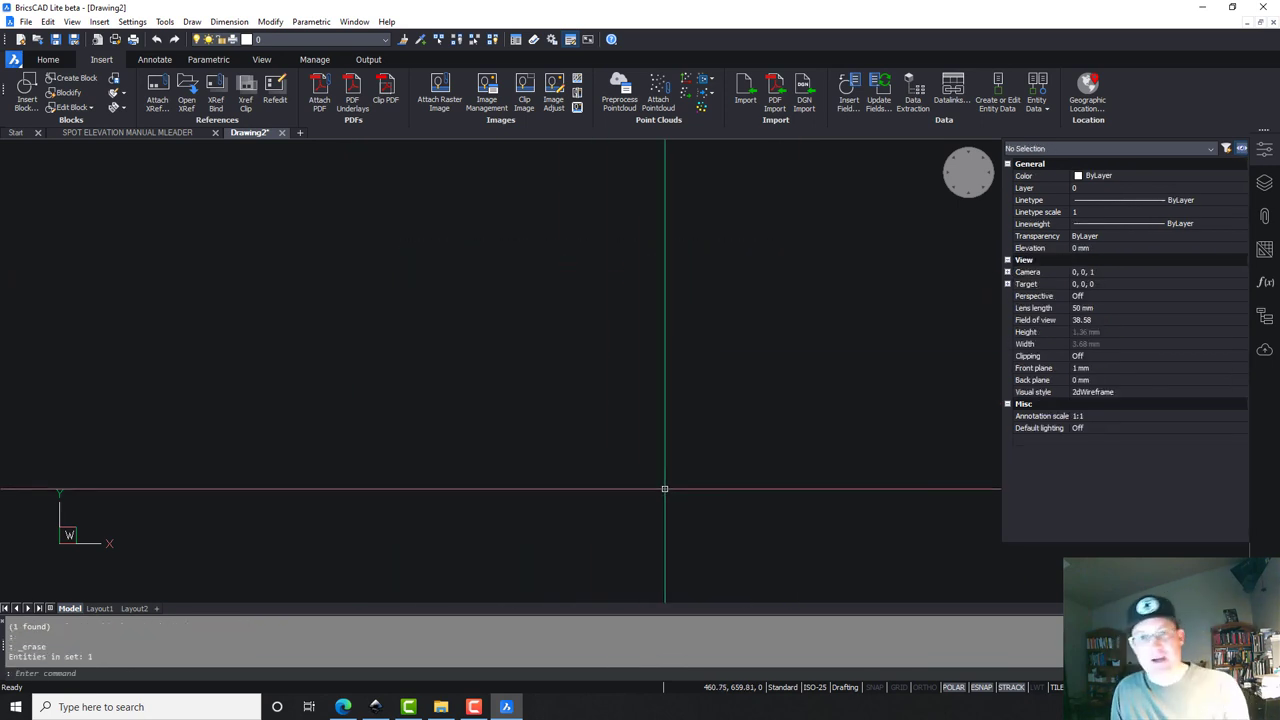
# Step: Close Drawing2 without saving and zoom out on the EL: XX.X' GROUND multileader drawing
pyautogui.click(282, 133)
pyautogui.click(678, 351)
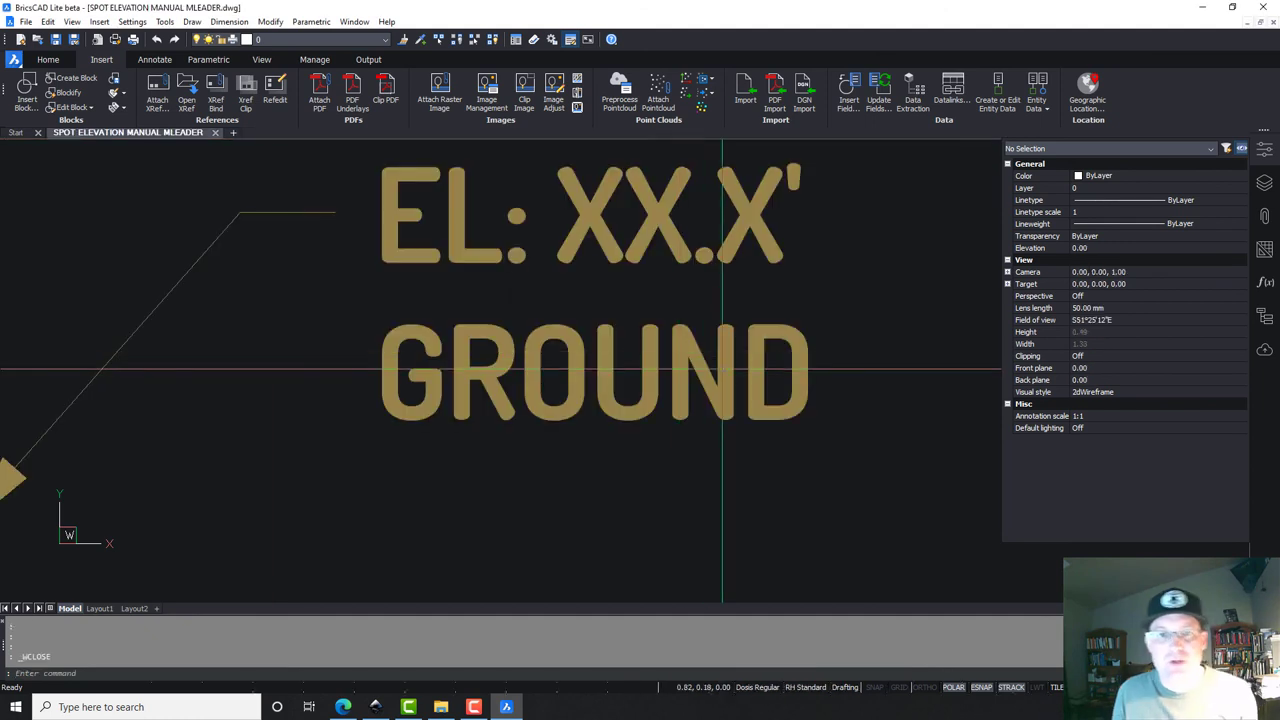
pyautogui.scroll(-4, 722, 370)
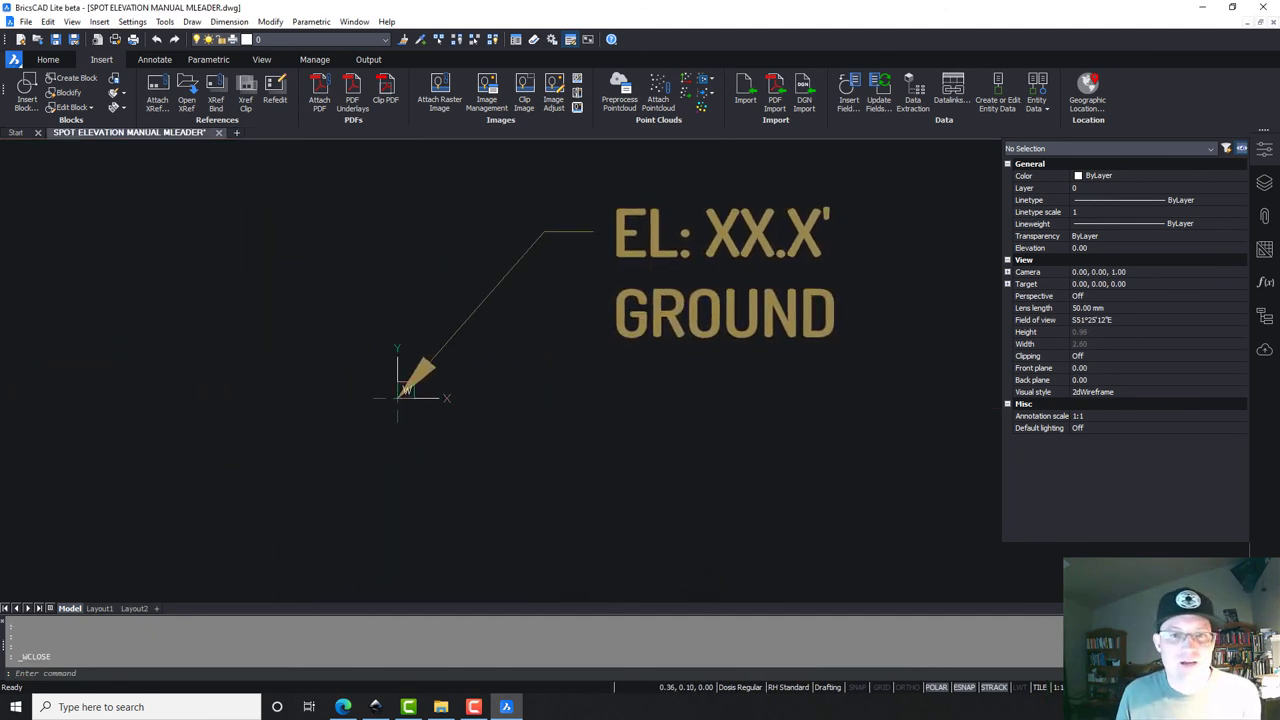